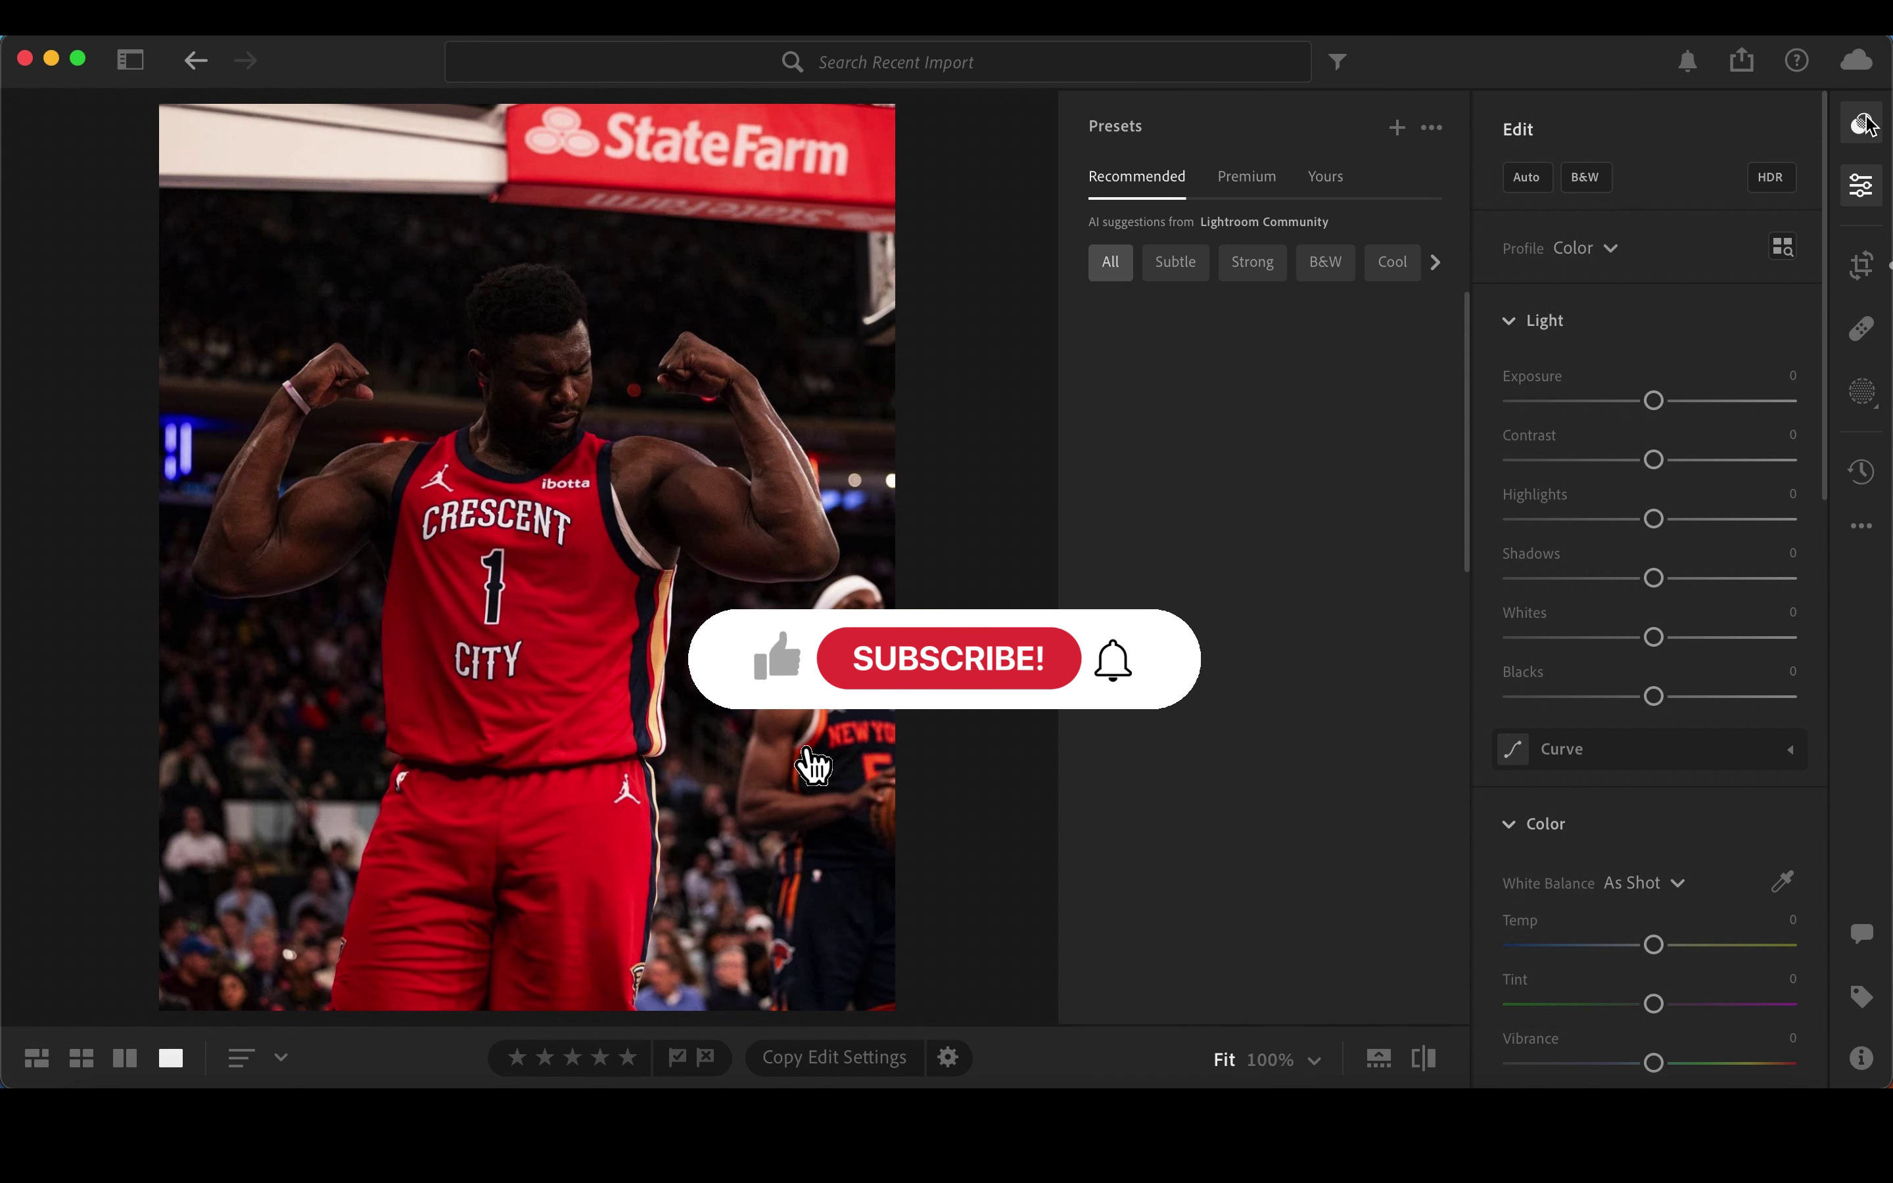
# Step: Apply a Recommended Lightroom preset to the basketball photo at amount 101
pyautogui.click(1205, 384)
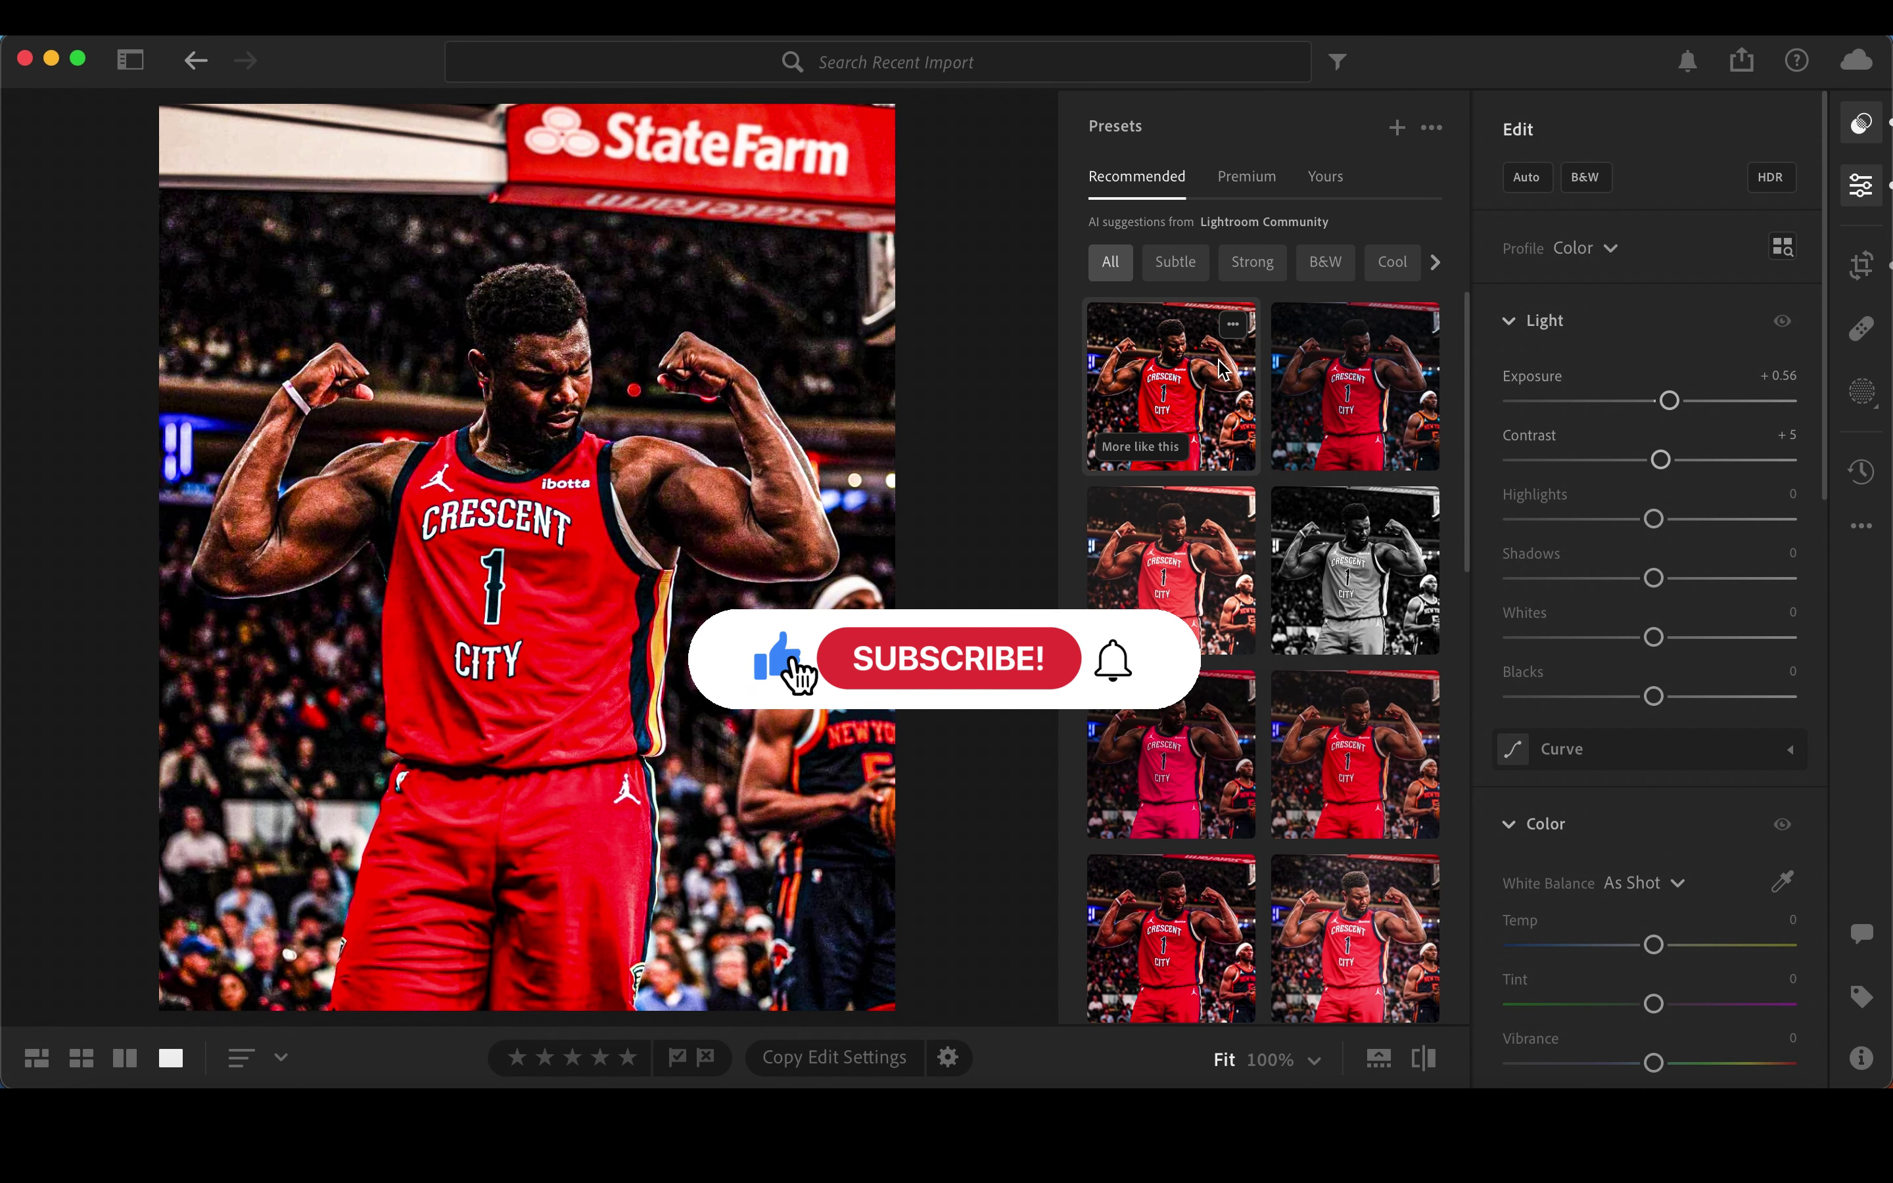
pyautogui.scroll(-2, 1335, 747)
pyautogui.scroll(-5, 1334, 748)
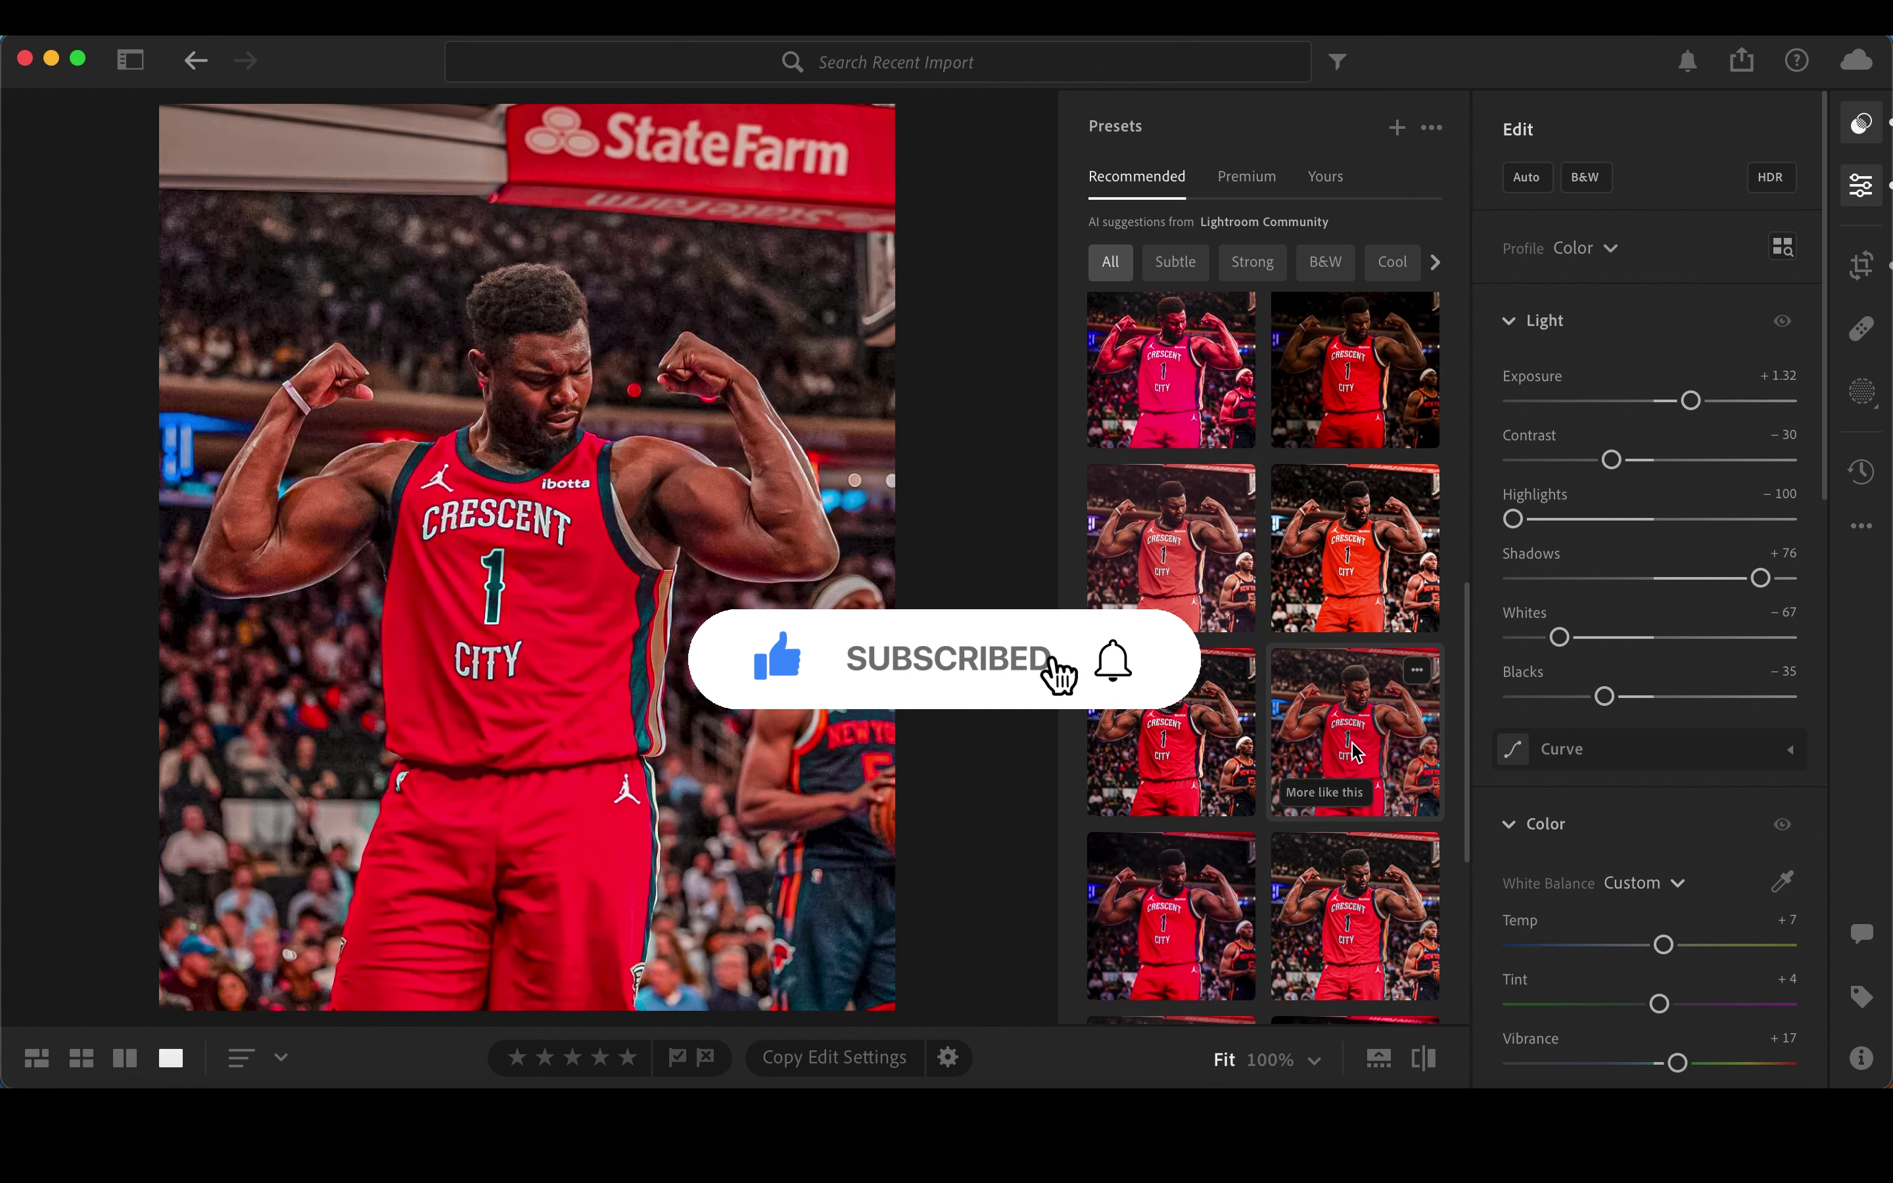
pyautogui.scroll(-3, 1361, 790)
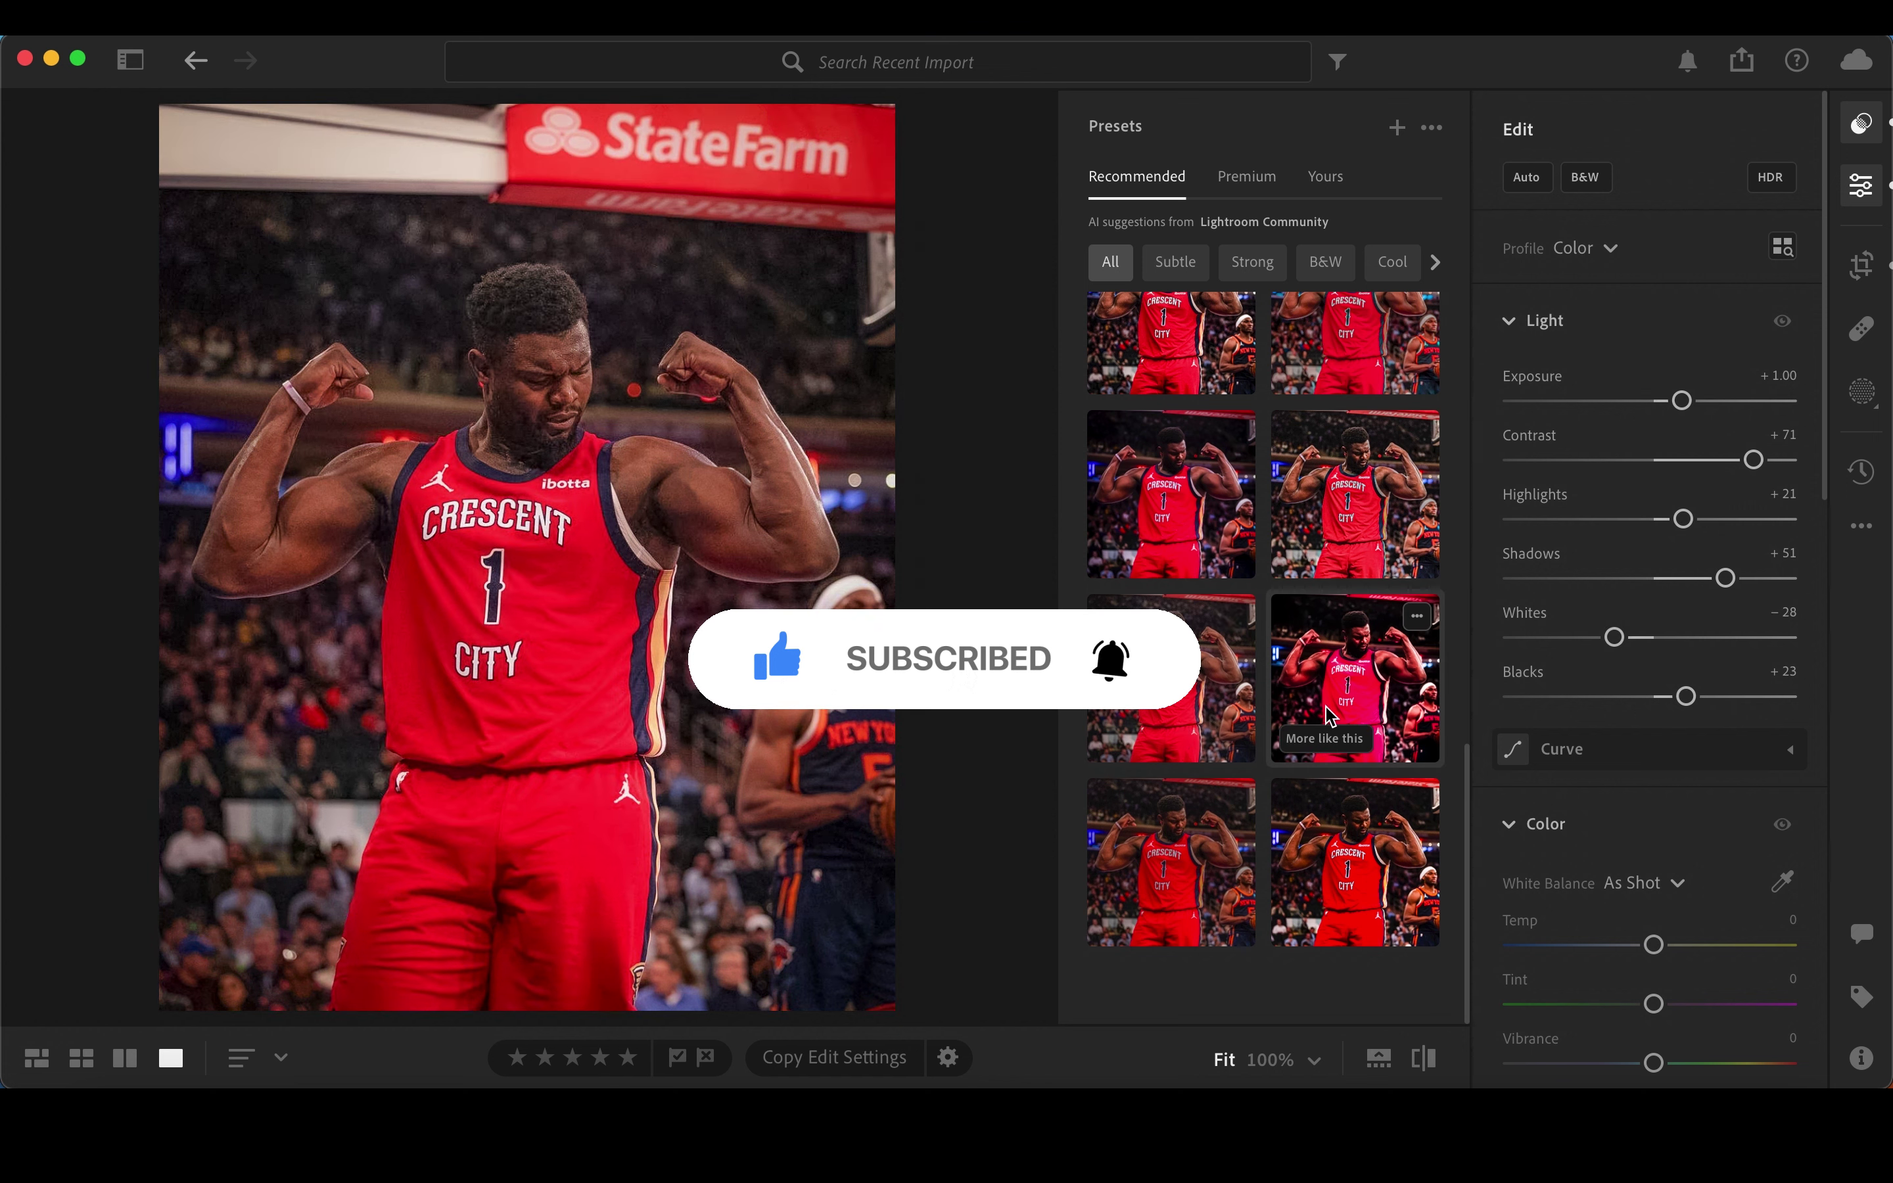
pyautogui.scroll(-2, 1334, 642)
pyautogui.scroll(-1, 1354, 436)
pyautogui.scroll(1, 1353, 437)
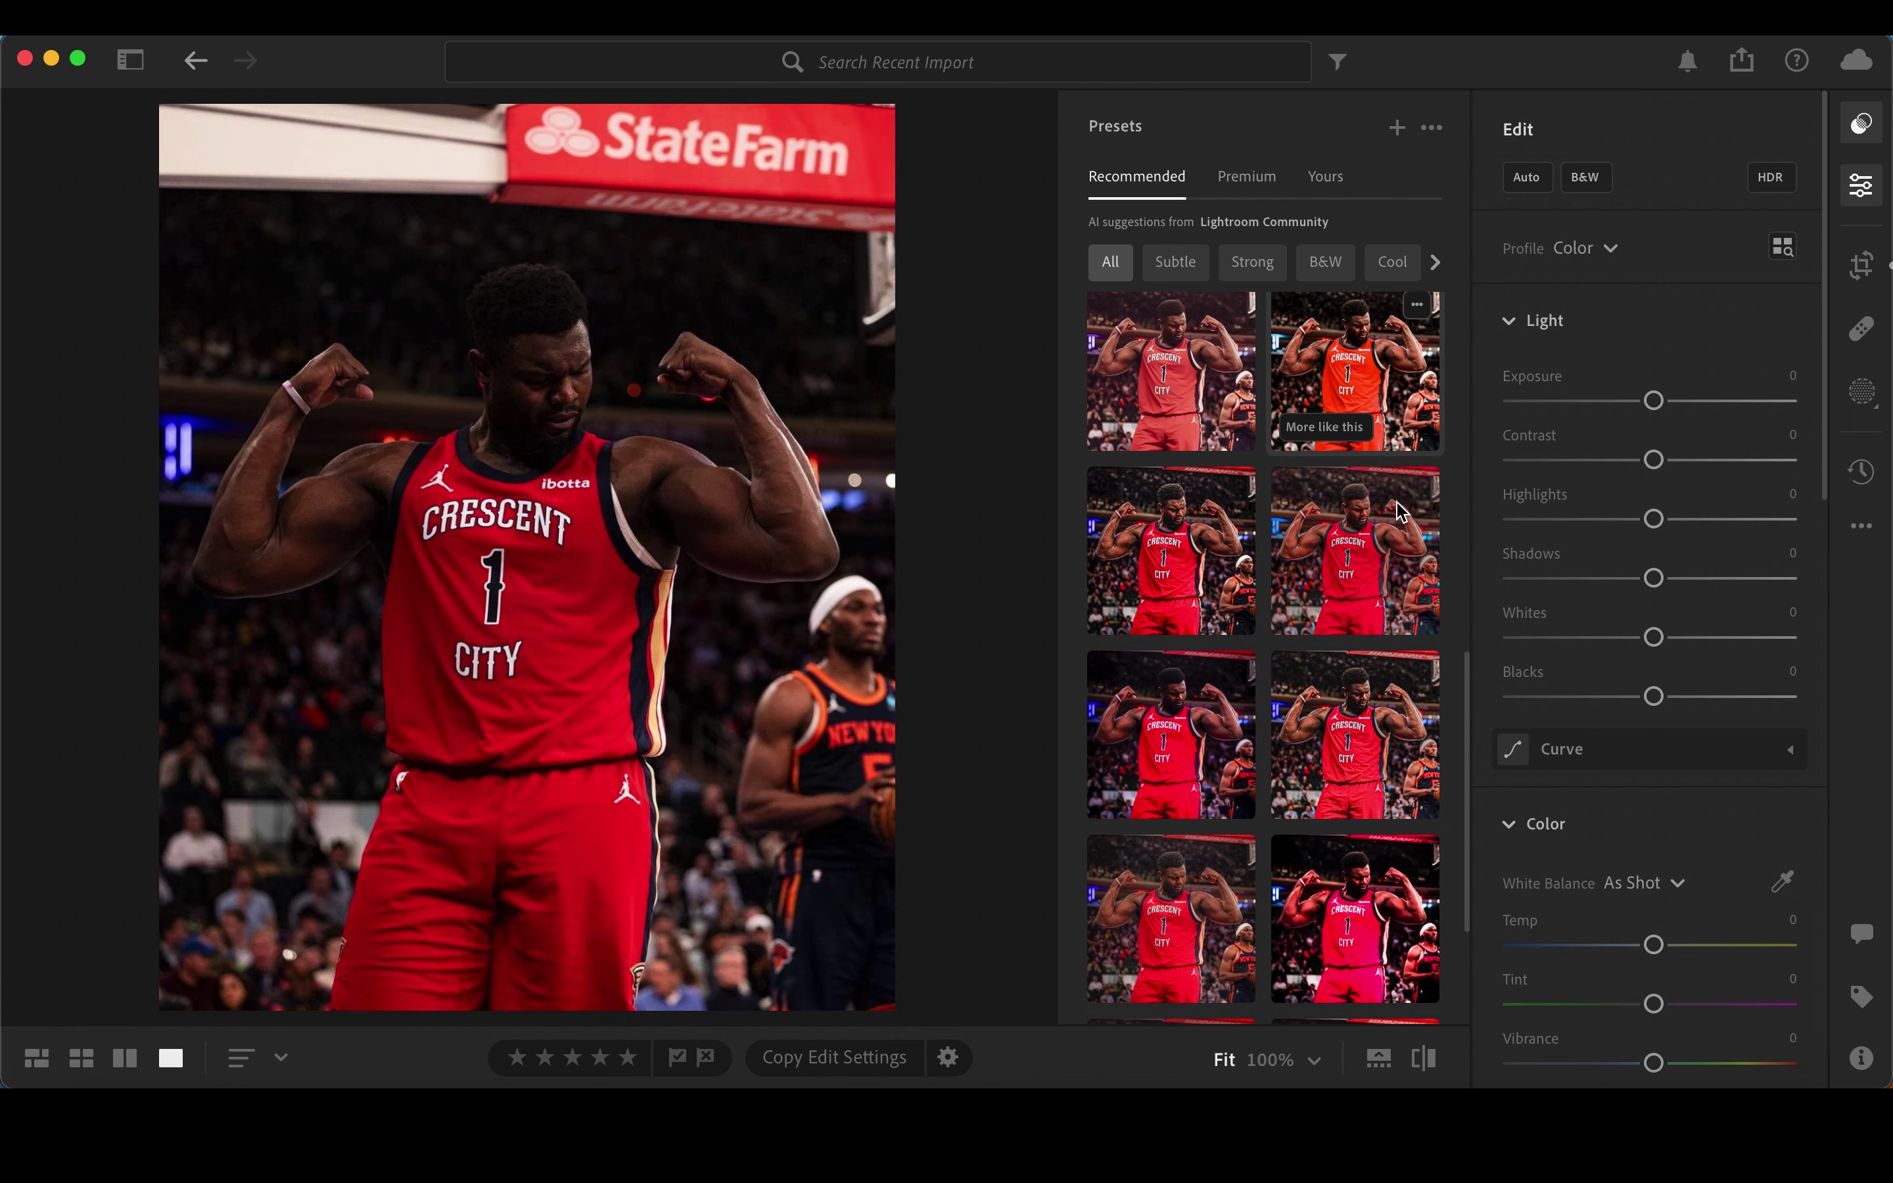
pyautogui.click(1354, 563)
pyautogui.moveTo(1271, 706); pyautogui.dragTo(1264, 706)
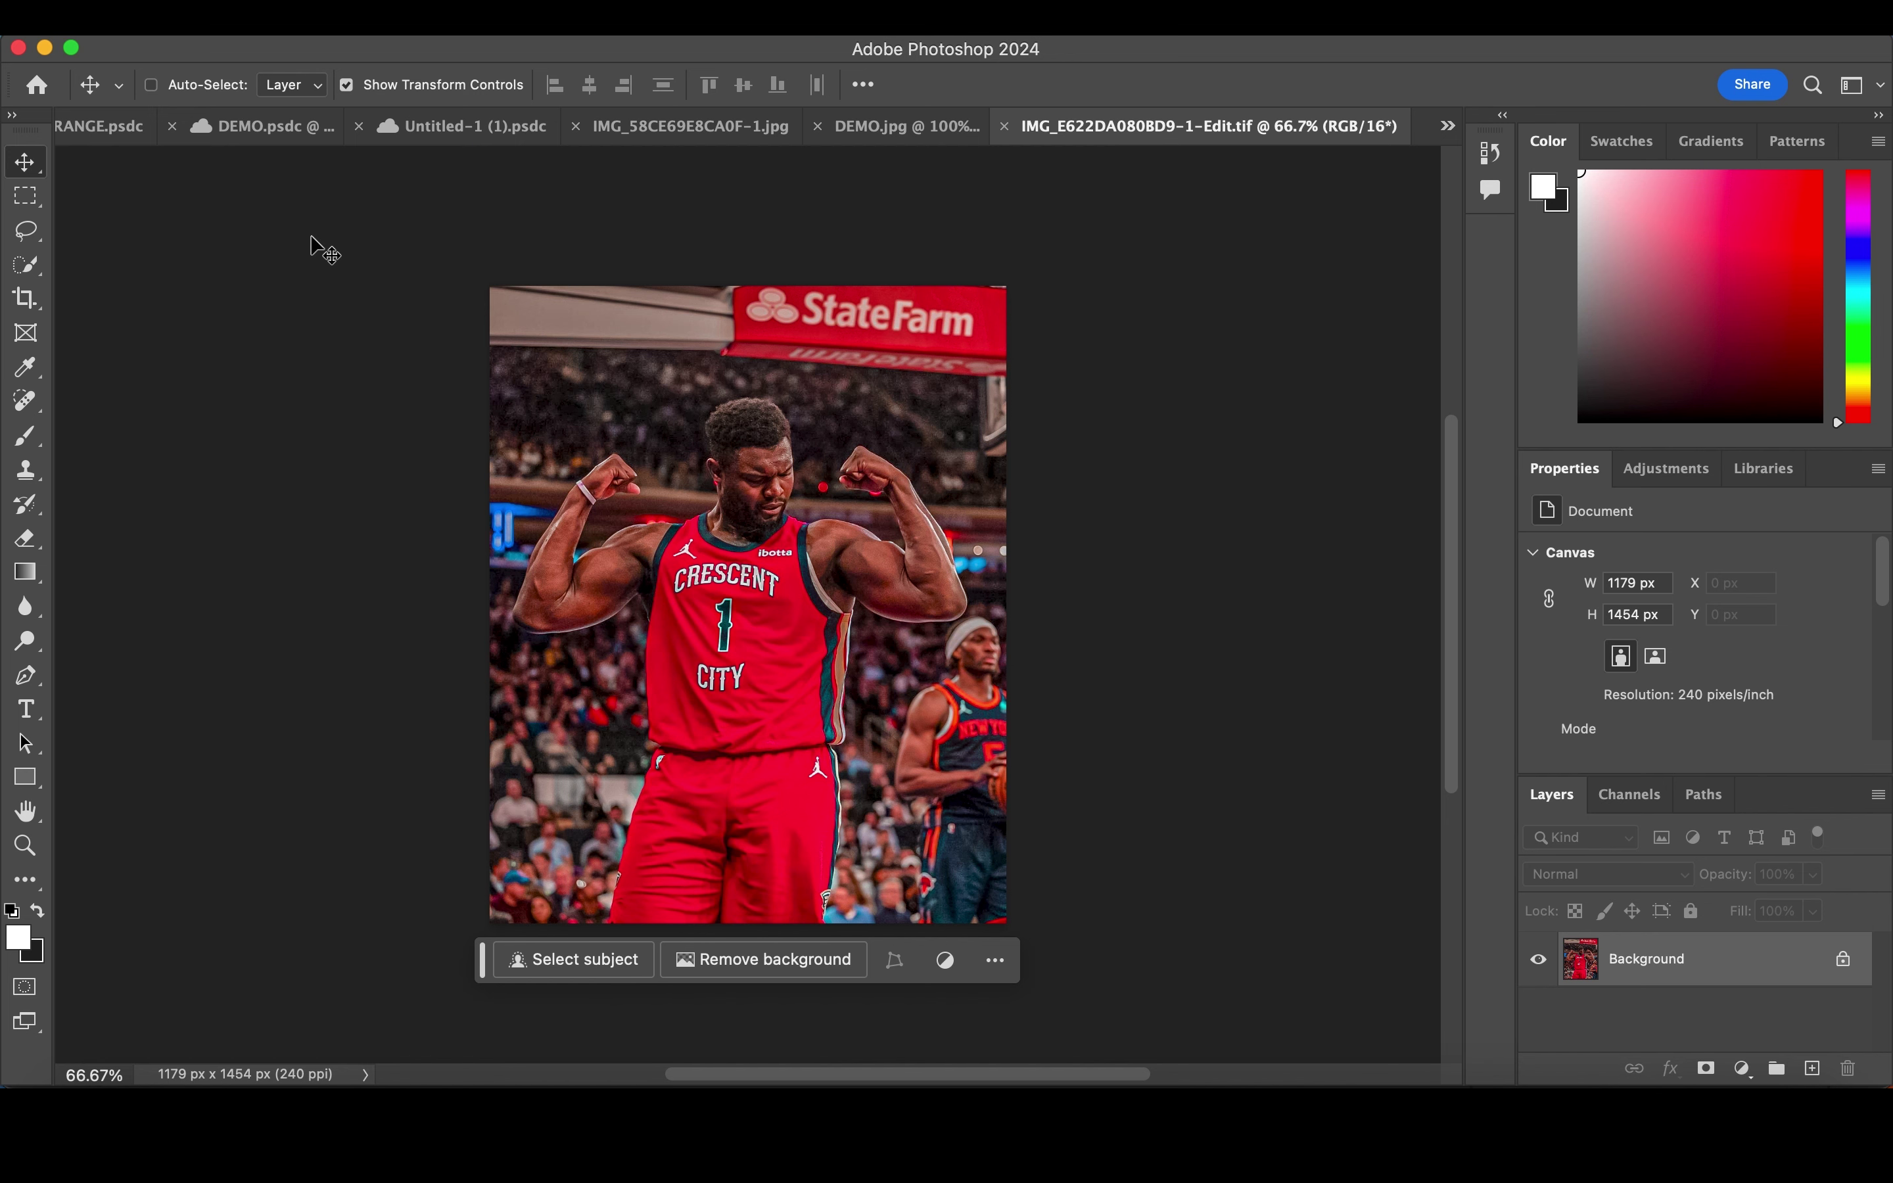
# Step: Duplicate the photo layer, then add a Hue/Saturation layer above Background with Saturation -100
pyautogui.press('super+j')
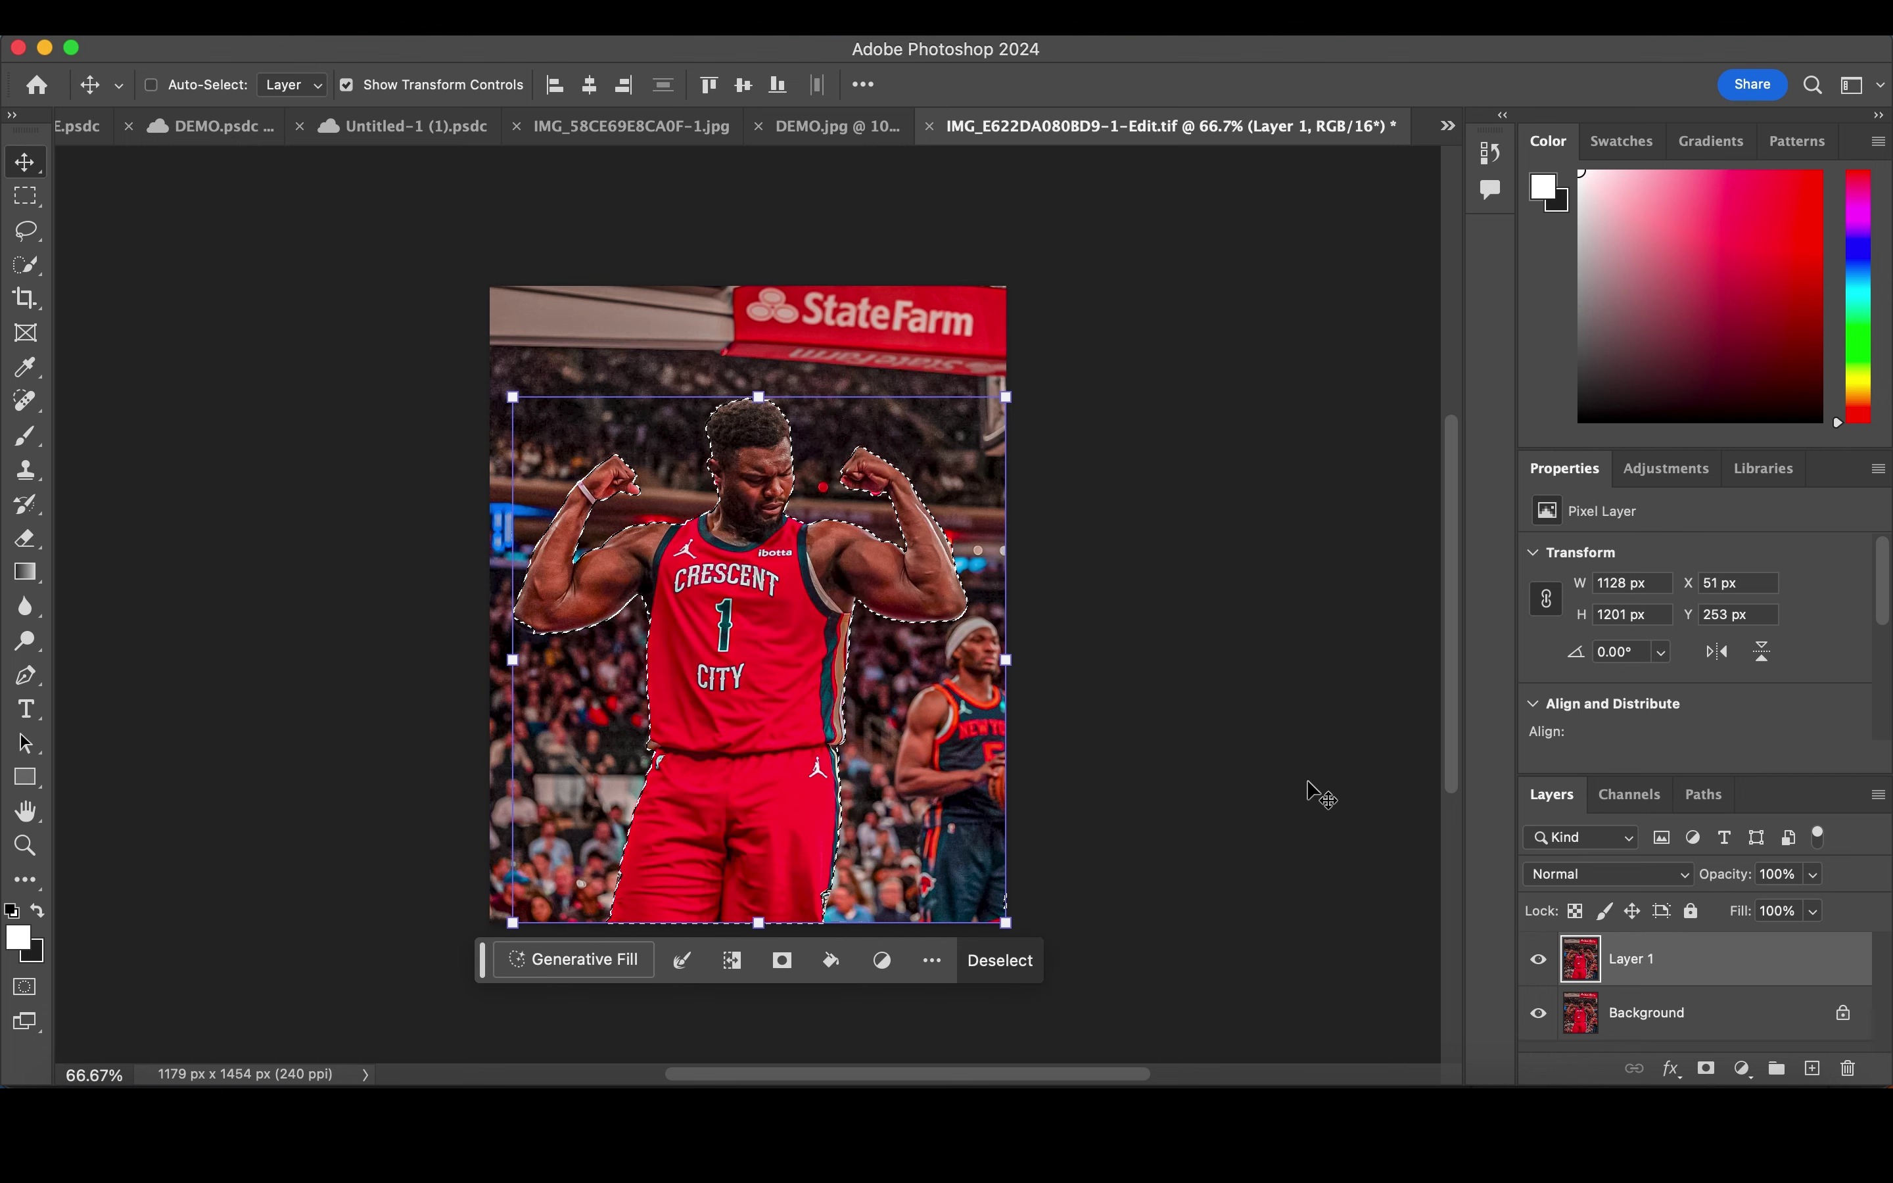
pyautogui.click(1723, 1012)
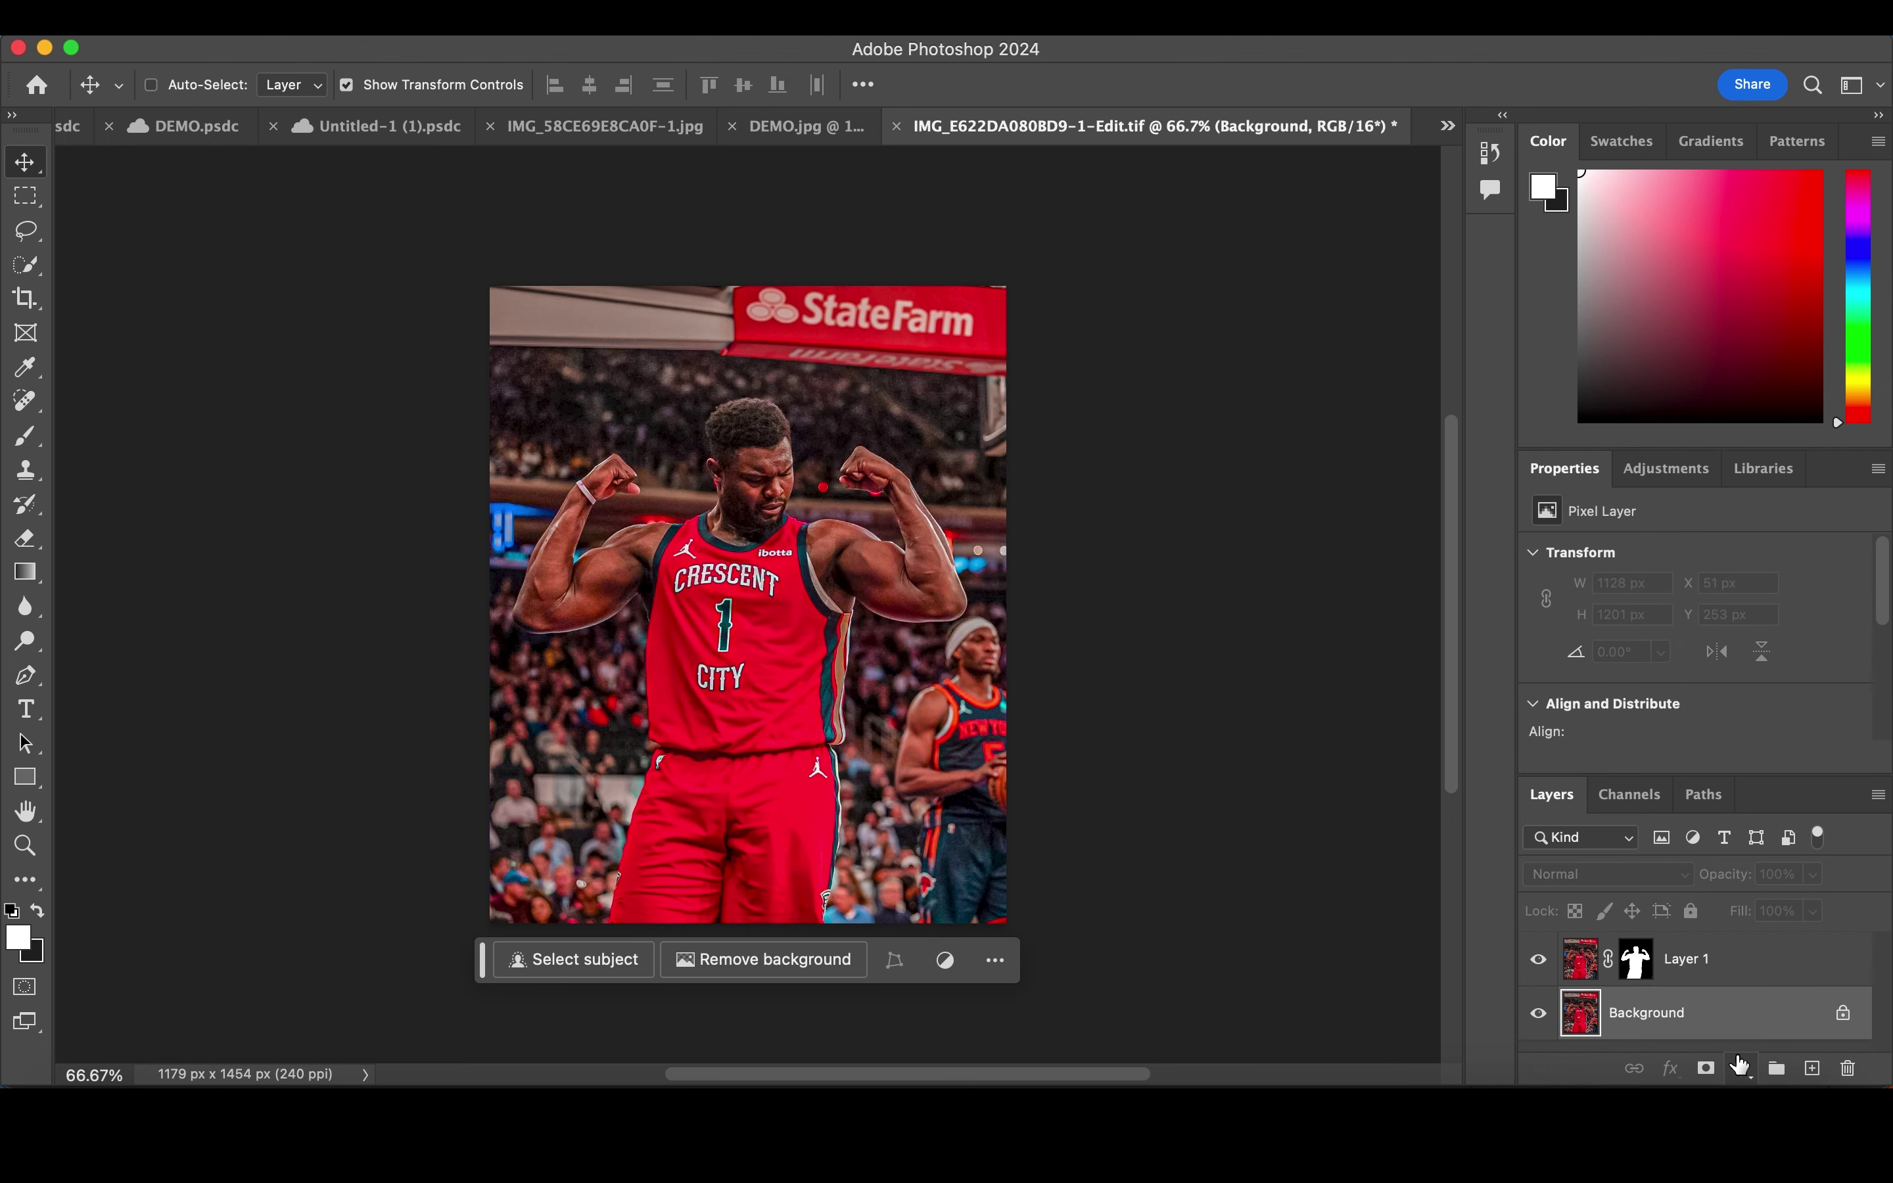
pyautogui.click(1741, 1068)
pyautogui.click(1746, 930)
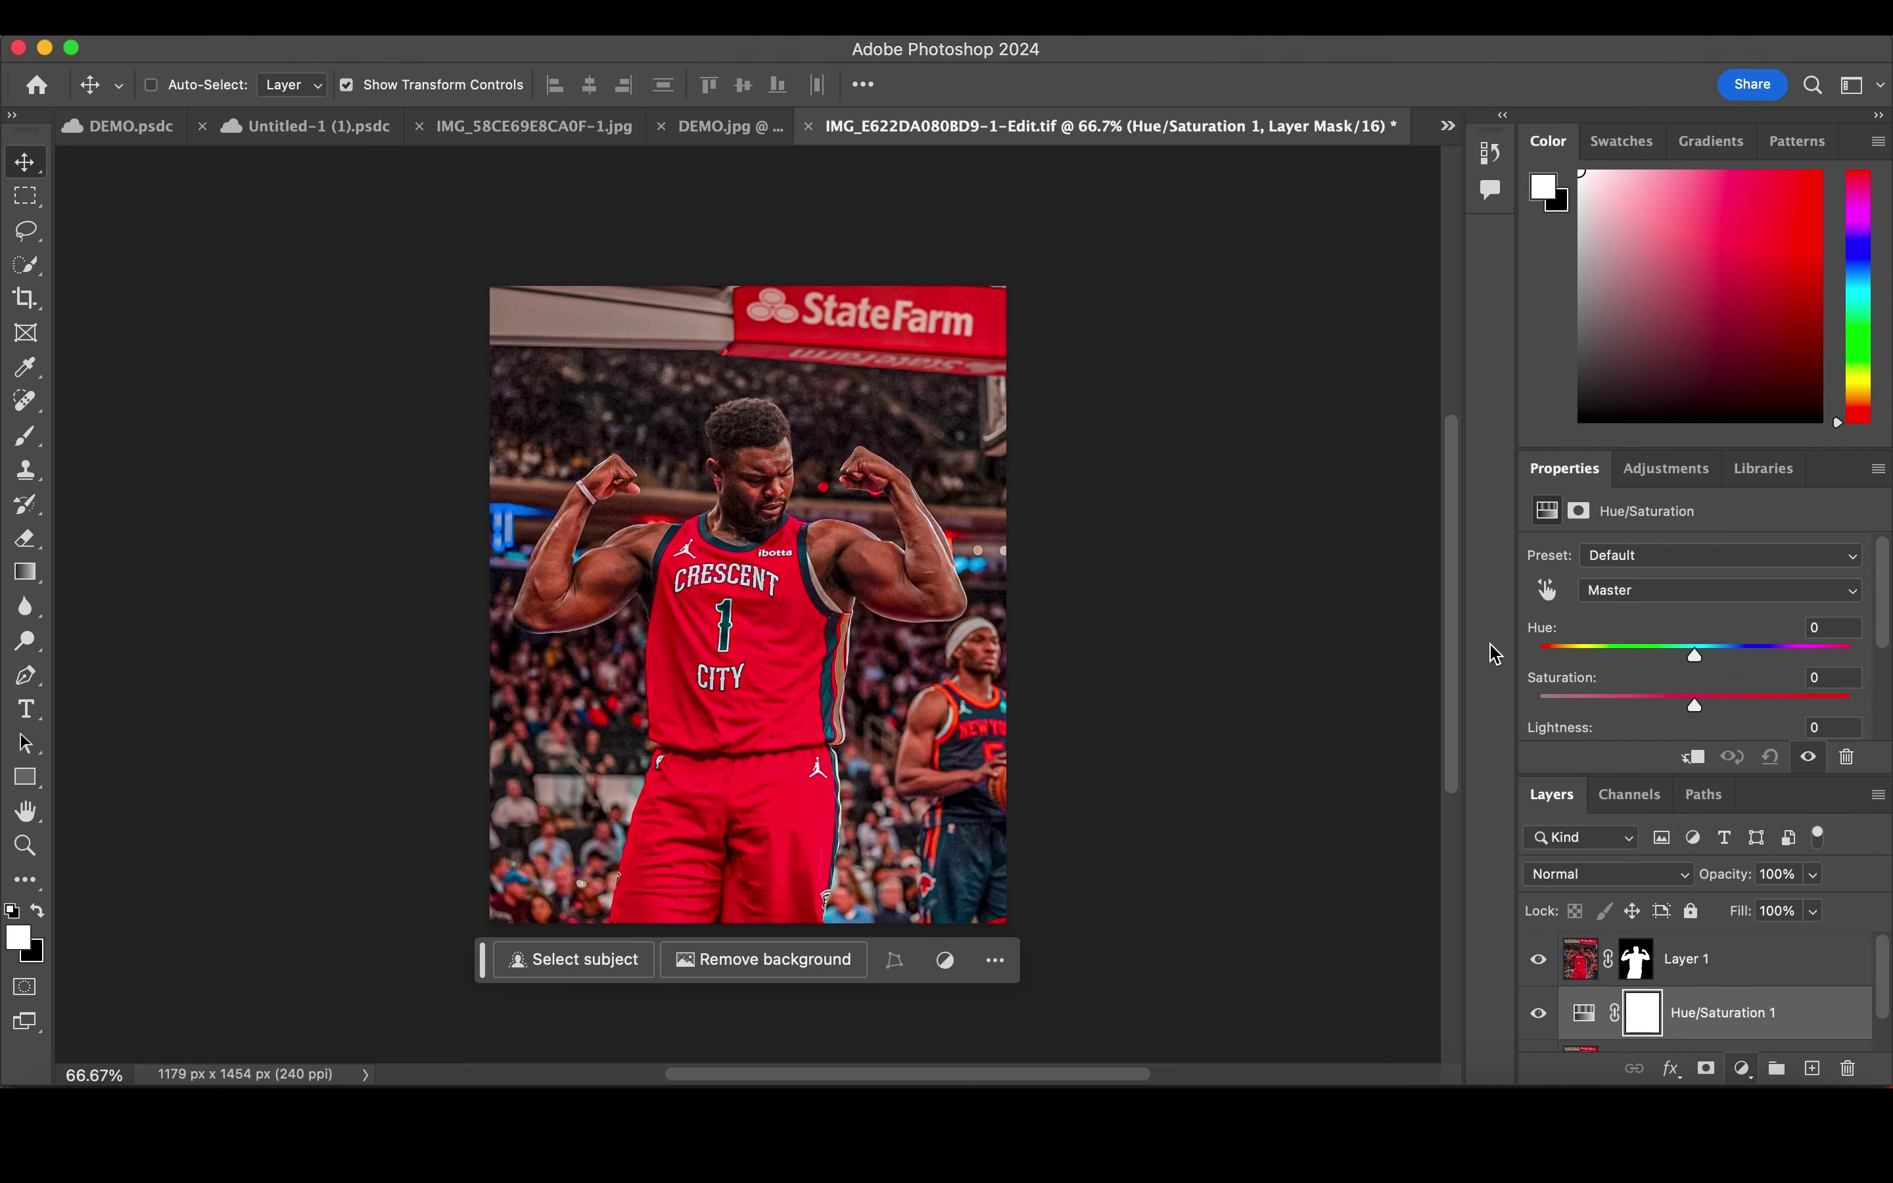
pyautogui.click(1668, 715)
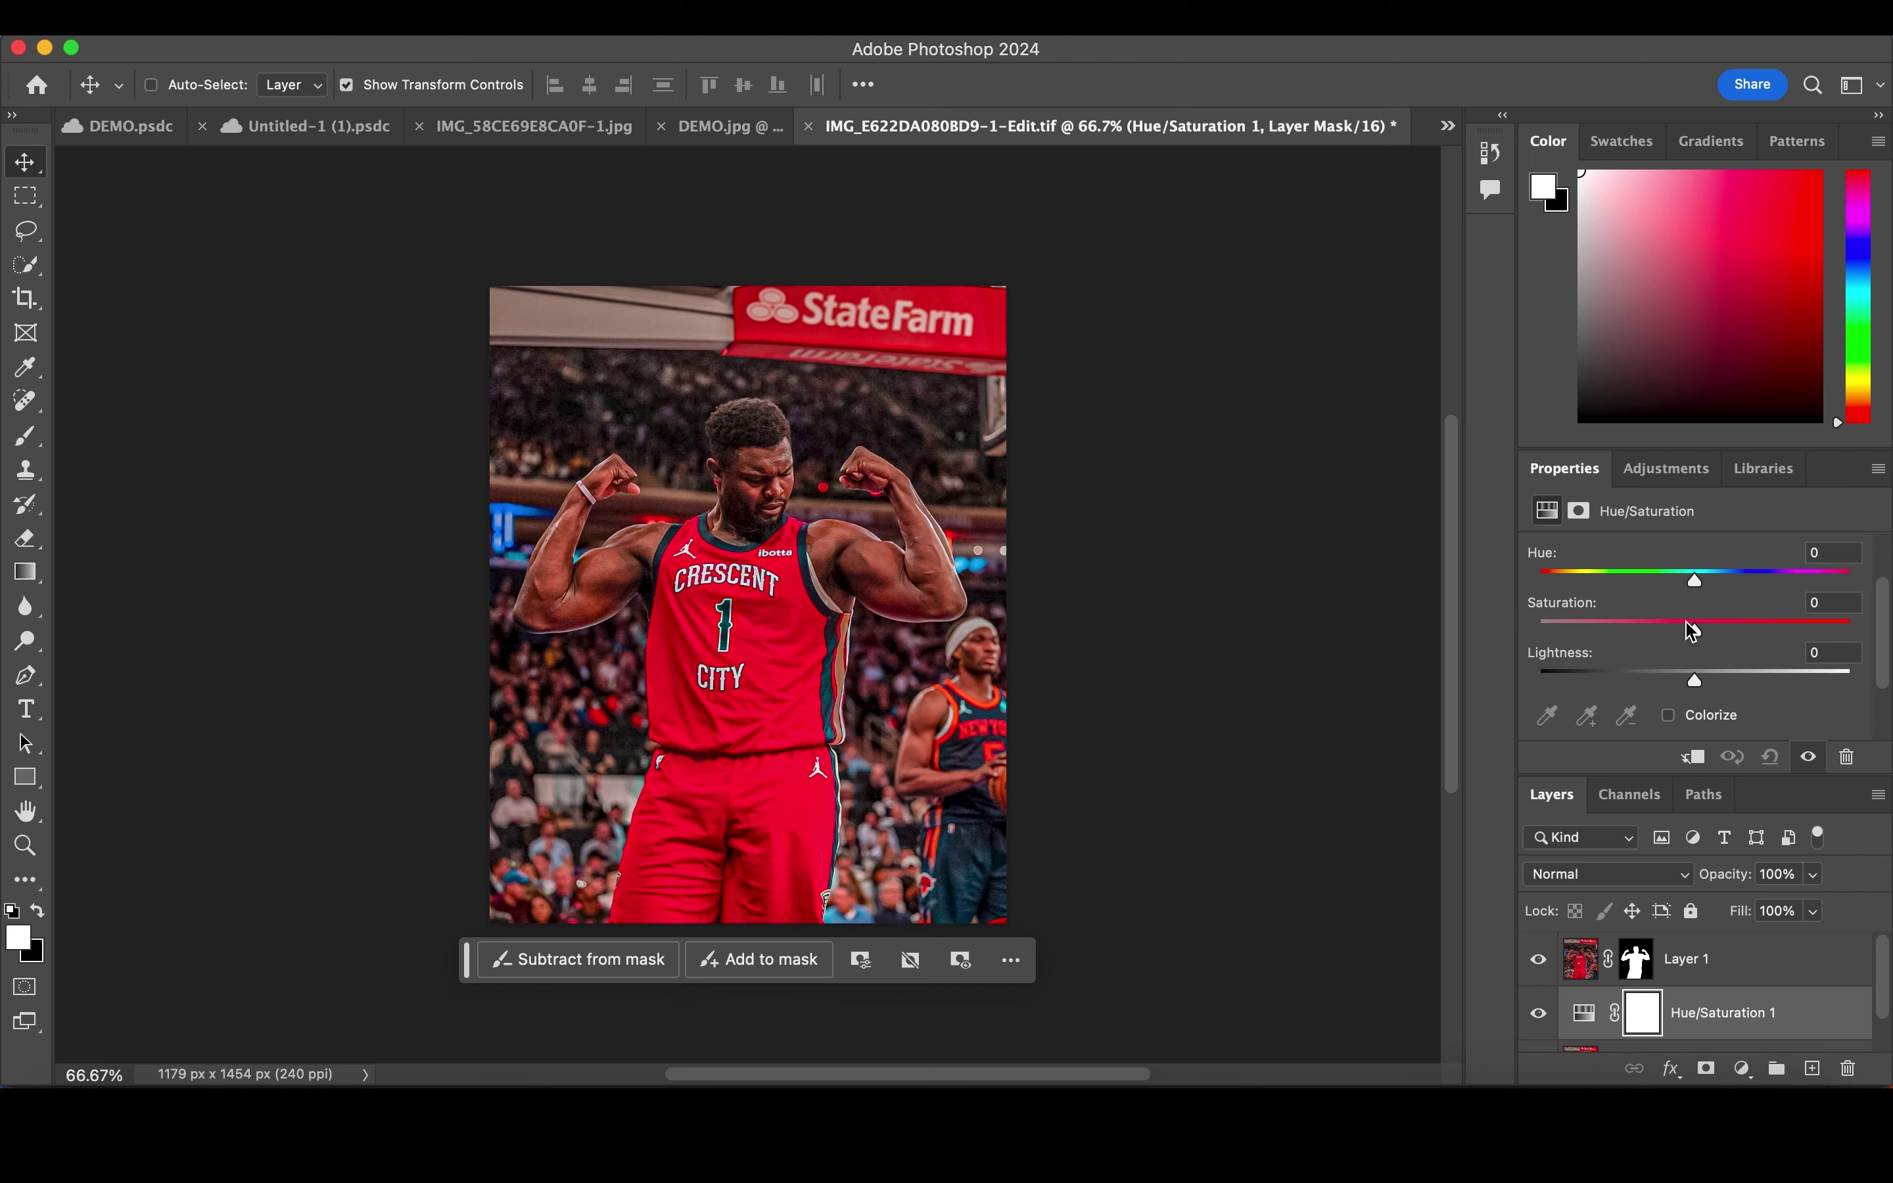
pyautogui.moveTo(1690, 628); pyautogui.dragTo(1391, 601)
pyautogui.click(1742, 1069)
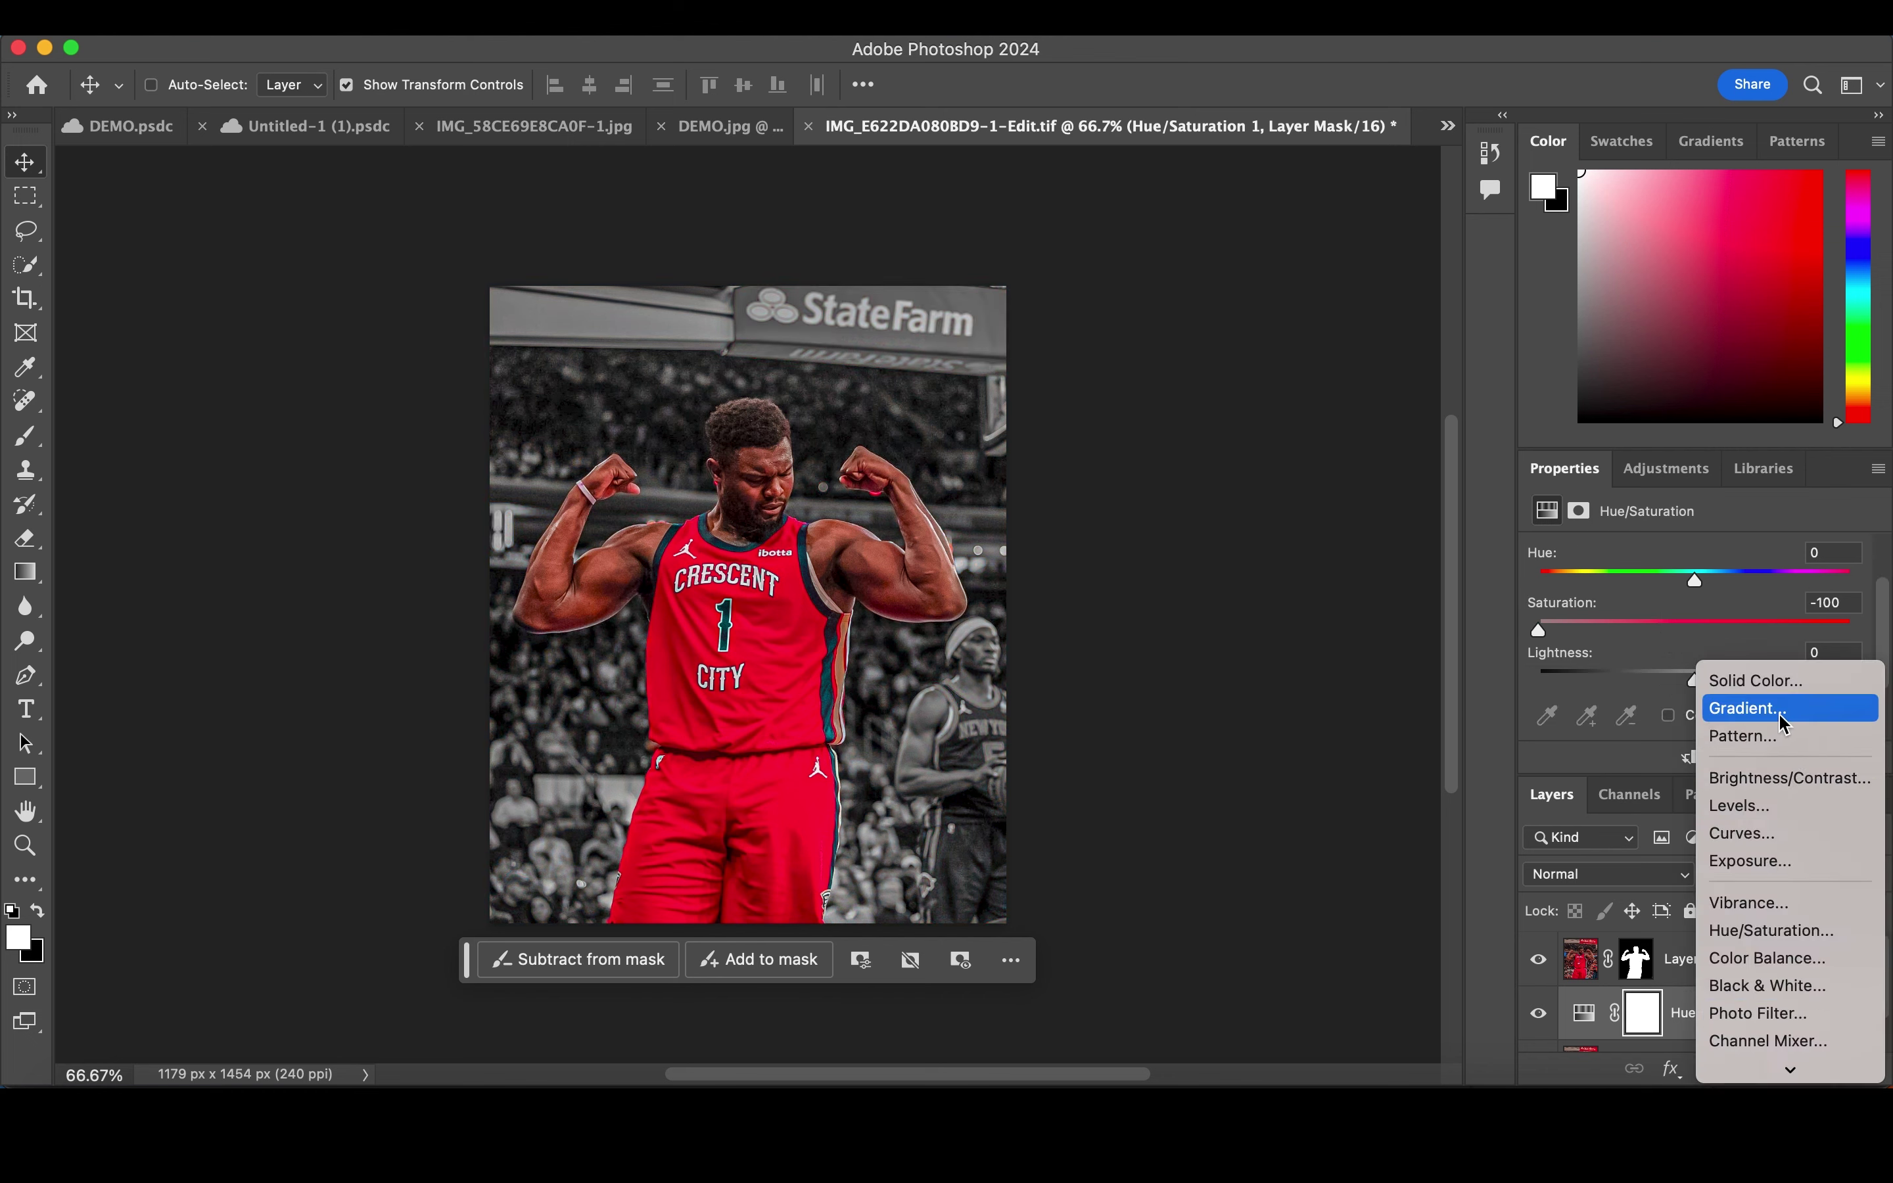
# Step: Add a Gradient Fill layer and set its first stop to the jersey red
pyautogui.click(1729, 706)
pyautogui.click(1332, 353)
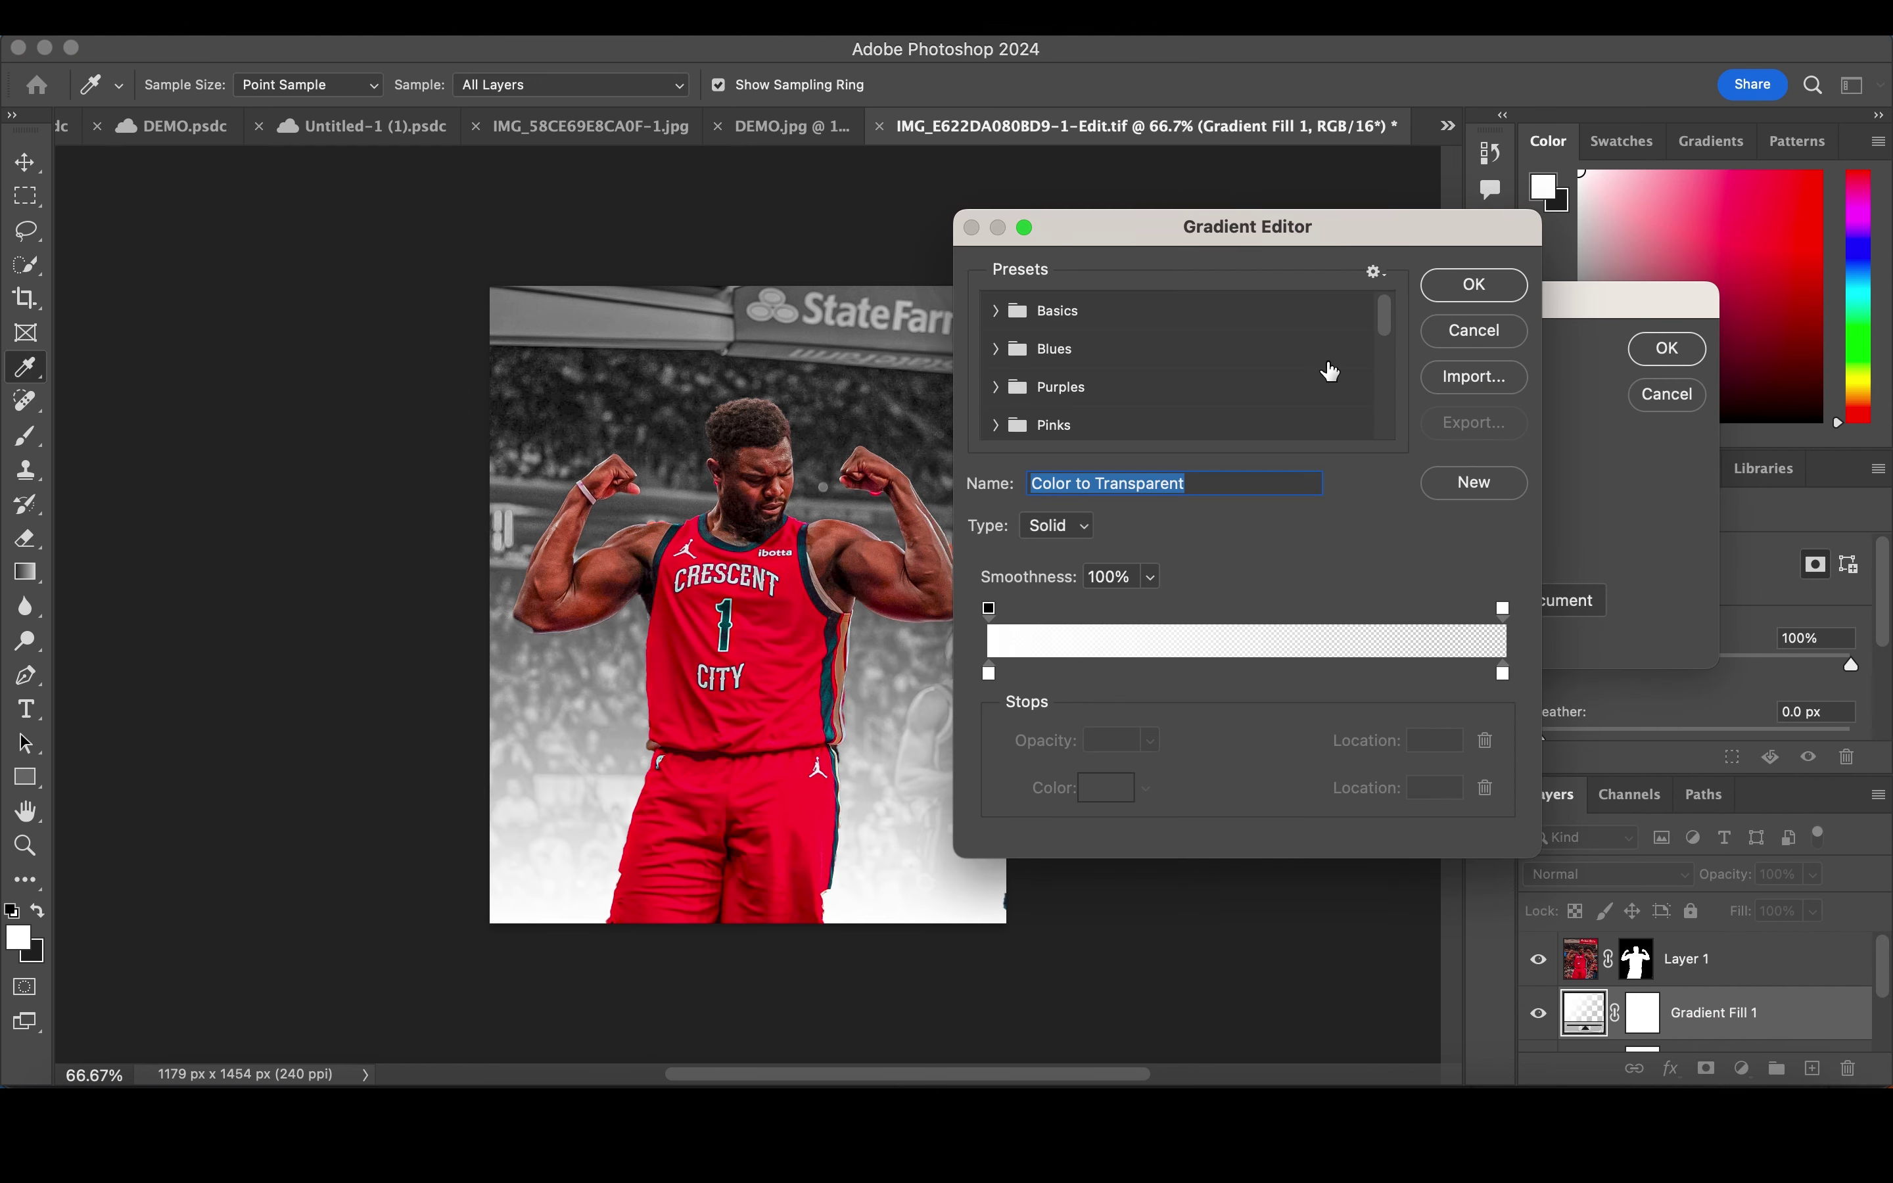
pyautogui.click(988, 674)
pyautogui.click(1107, 788)
pyautogui.click(805, 591)
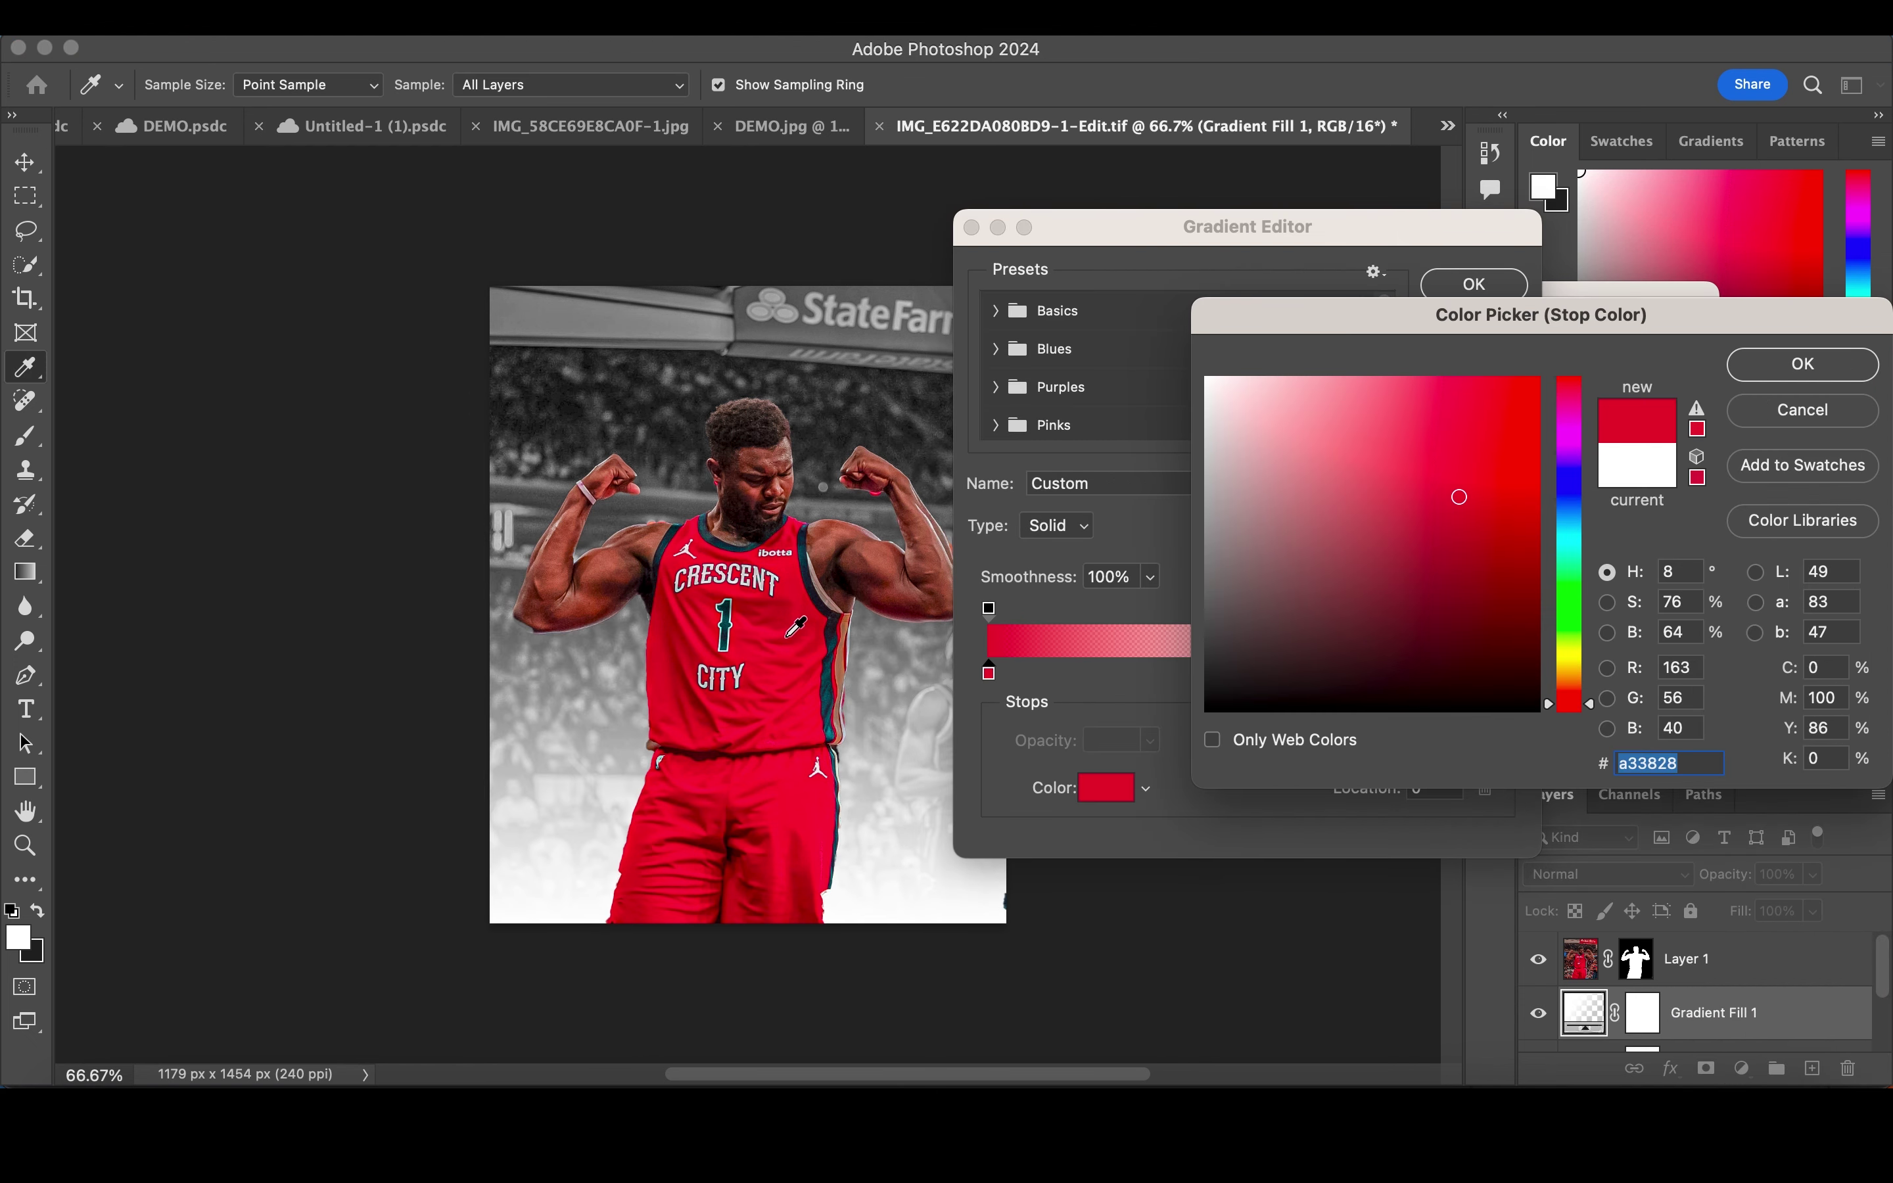
pyautogui.click(1802, 365)
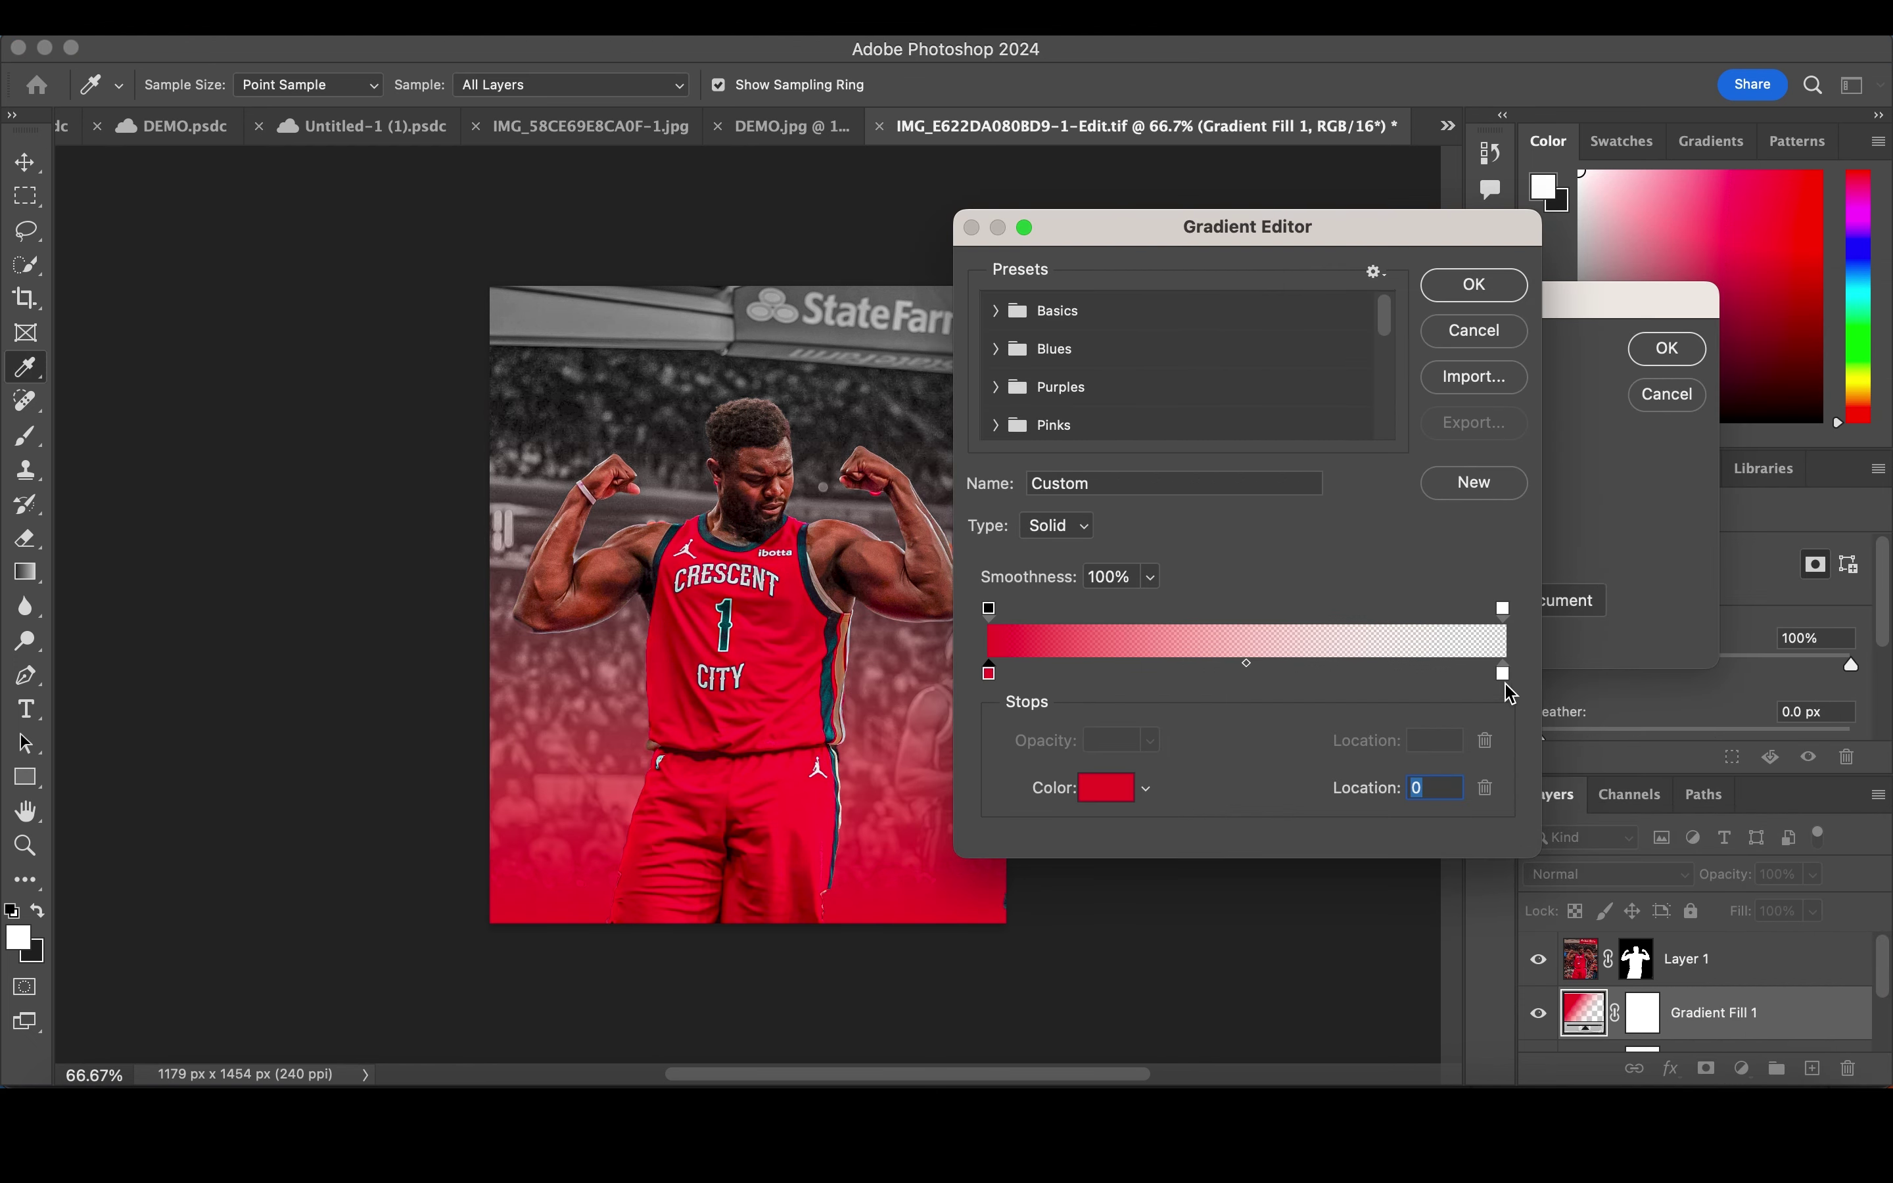
# Step: Set the second gradient stop to near-white and blend the fill in Overlay mode
pyautogui.click(1124, 795)
pyautogui.click(852, 638)
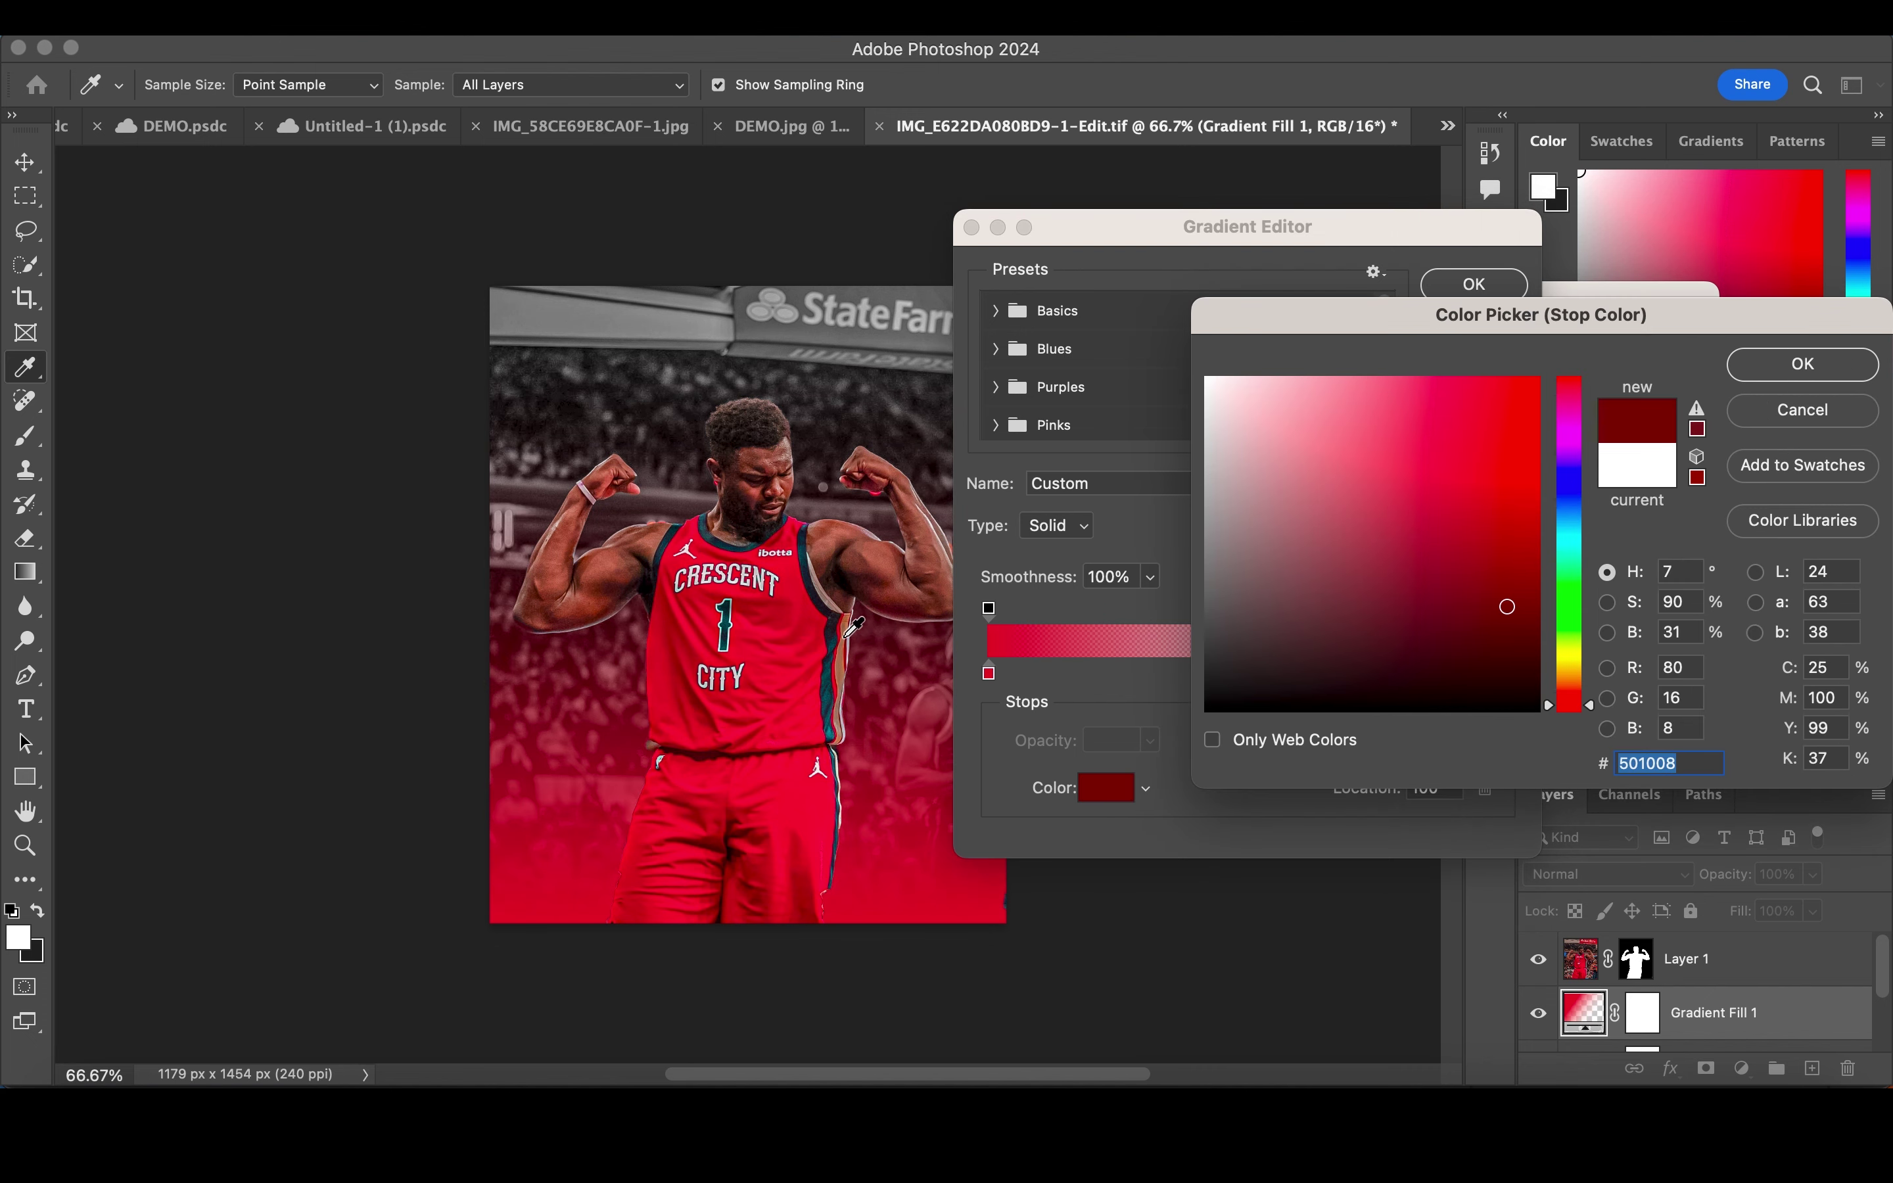
pyautogui.click(846, 635)
pyautogui.click(843, 626)
pyautogui.click(1802, 364)
pyautogui.click(1502, 285)
pyautogui.click(1666, 349)
pyautogui.click(1608, 875)
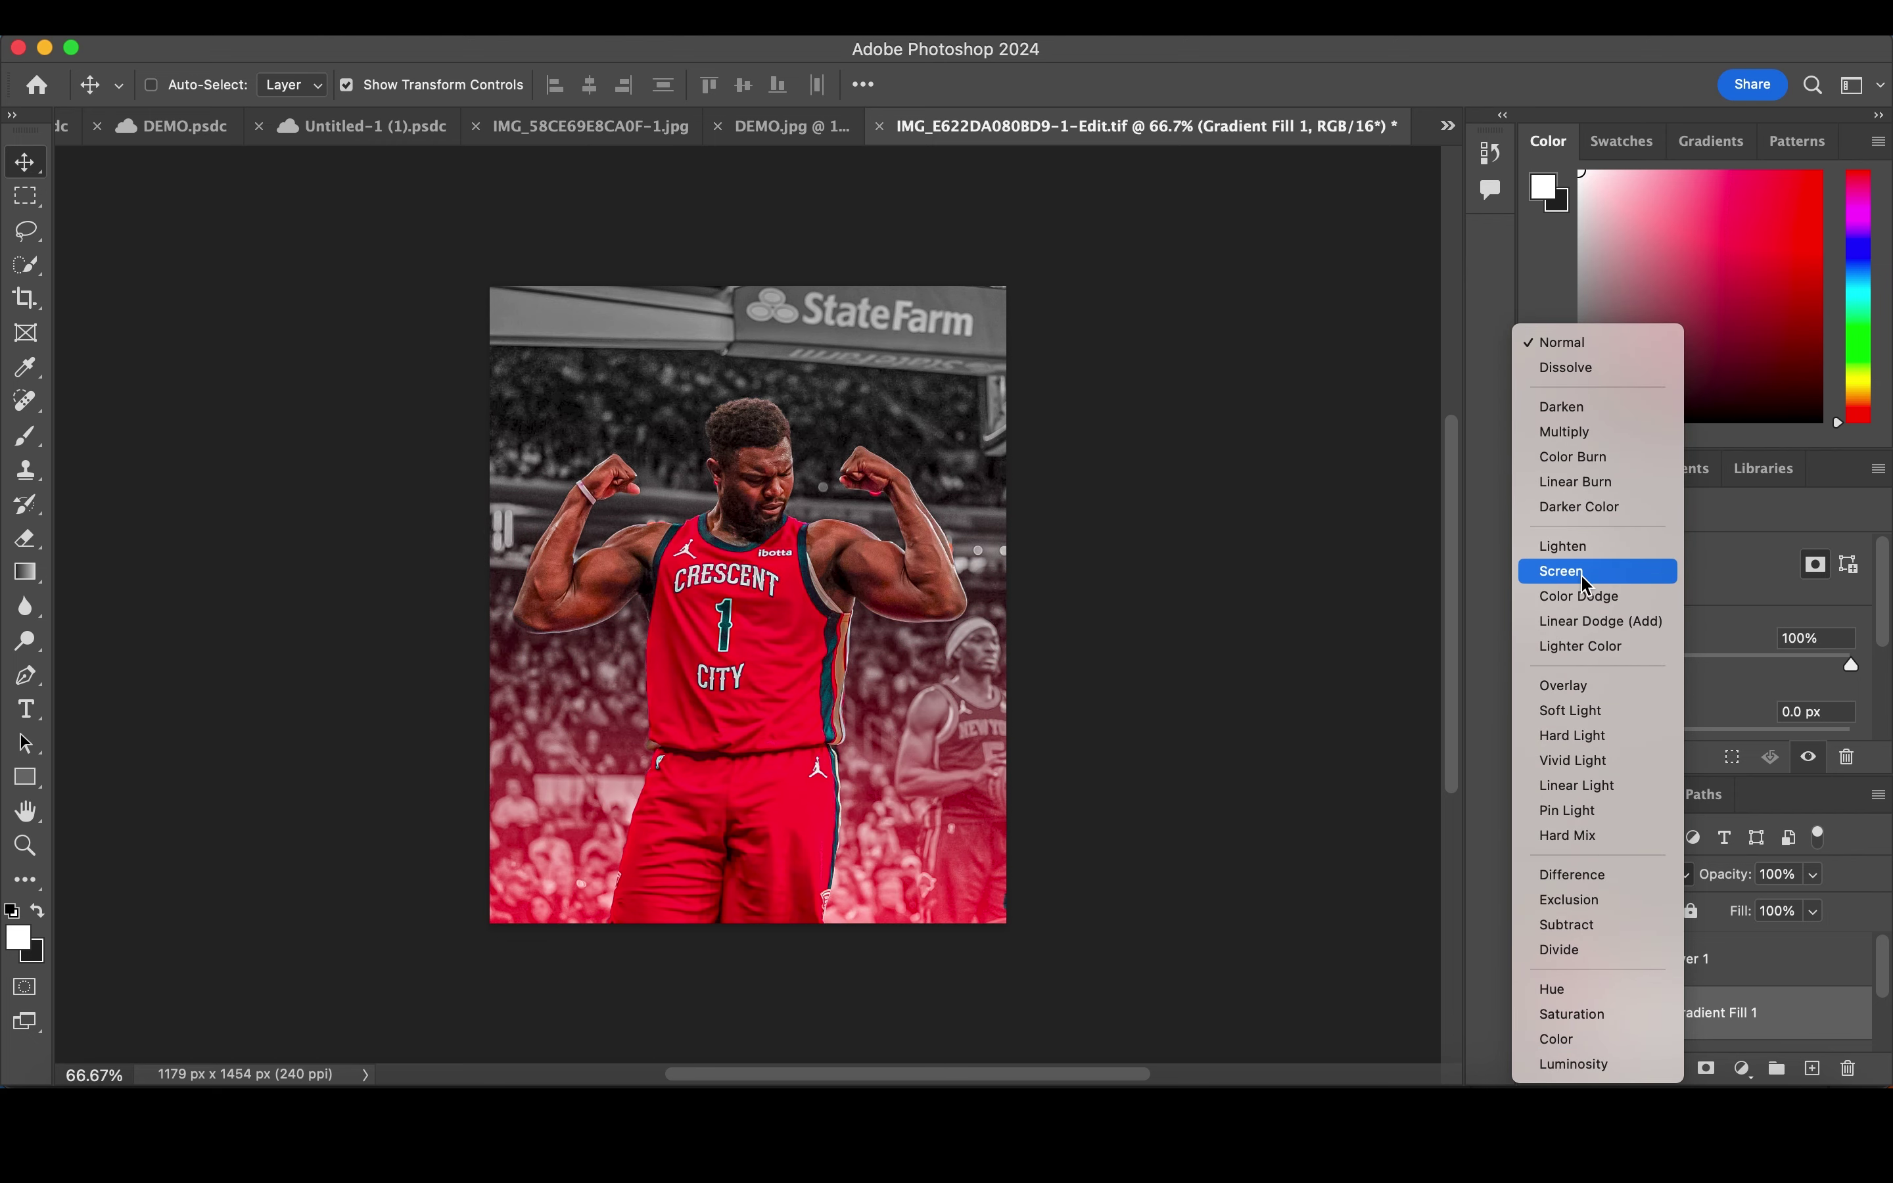
pyautogui.click(1583, 687)
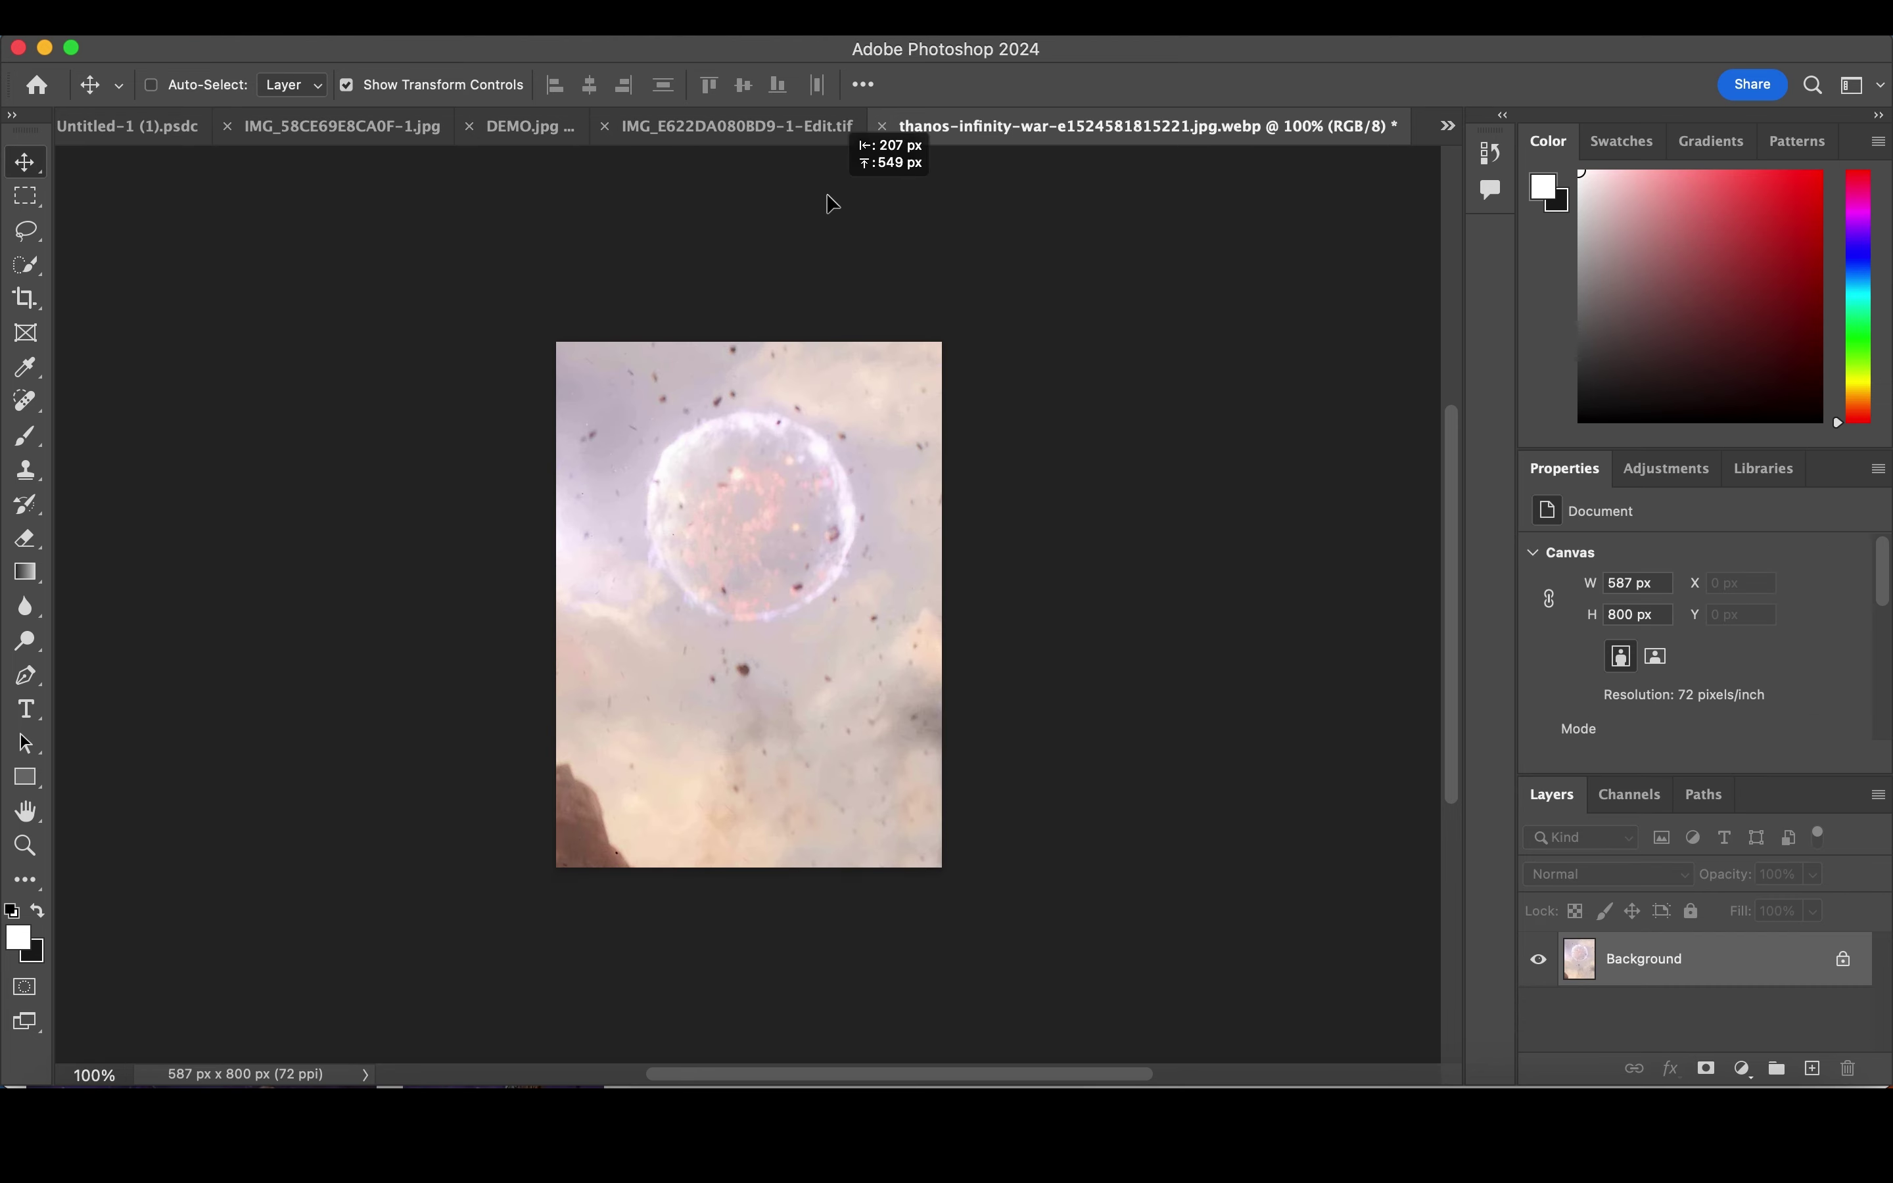
# Step: Bring the debris image into the photo, converting its profile, and enlarge it to about 200%
pyautogui.moveTo(832, 204); pyautogui.dragTo(986, 481)
pyautogui.press('Return')
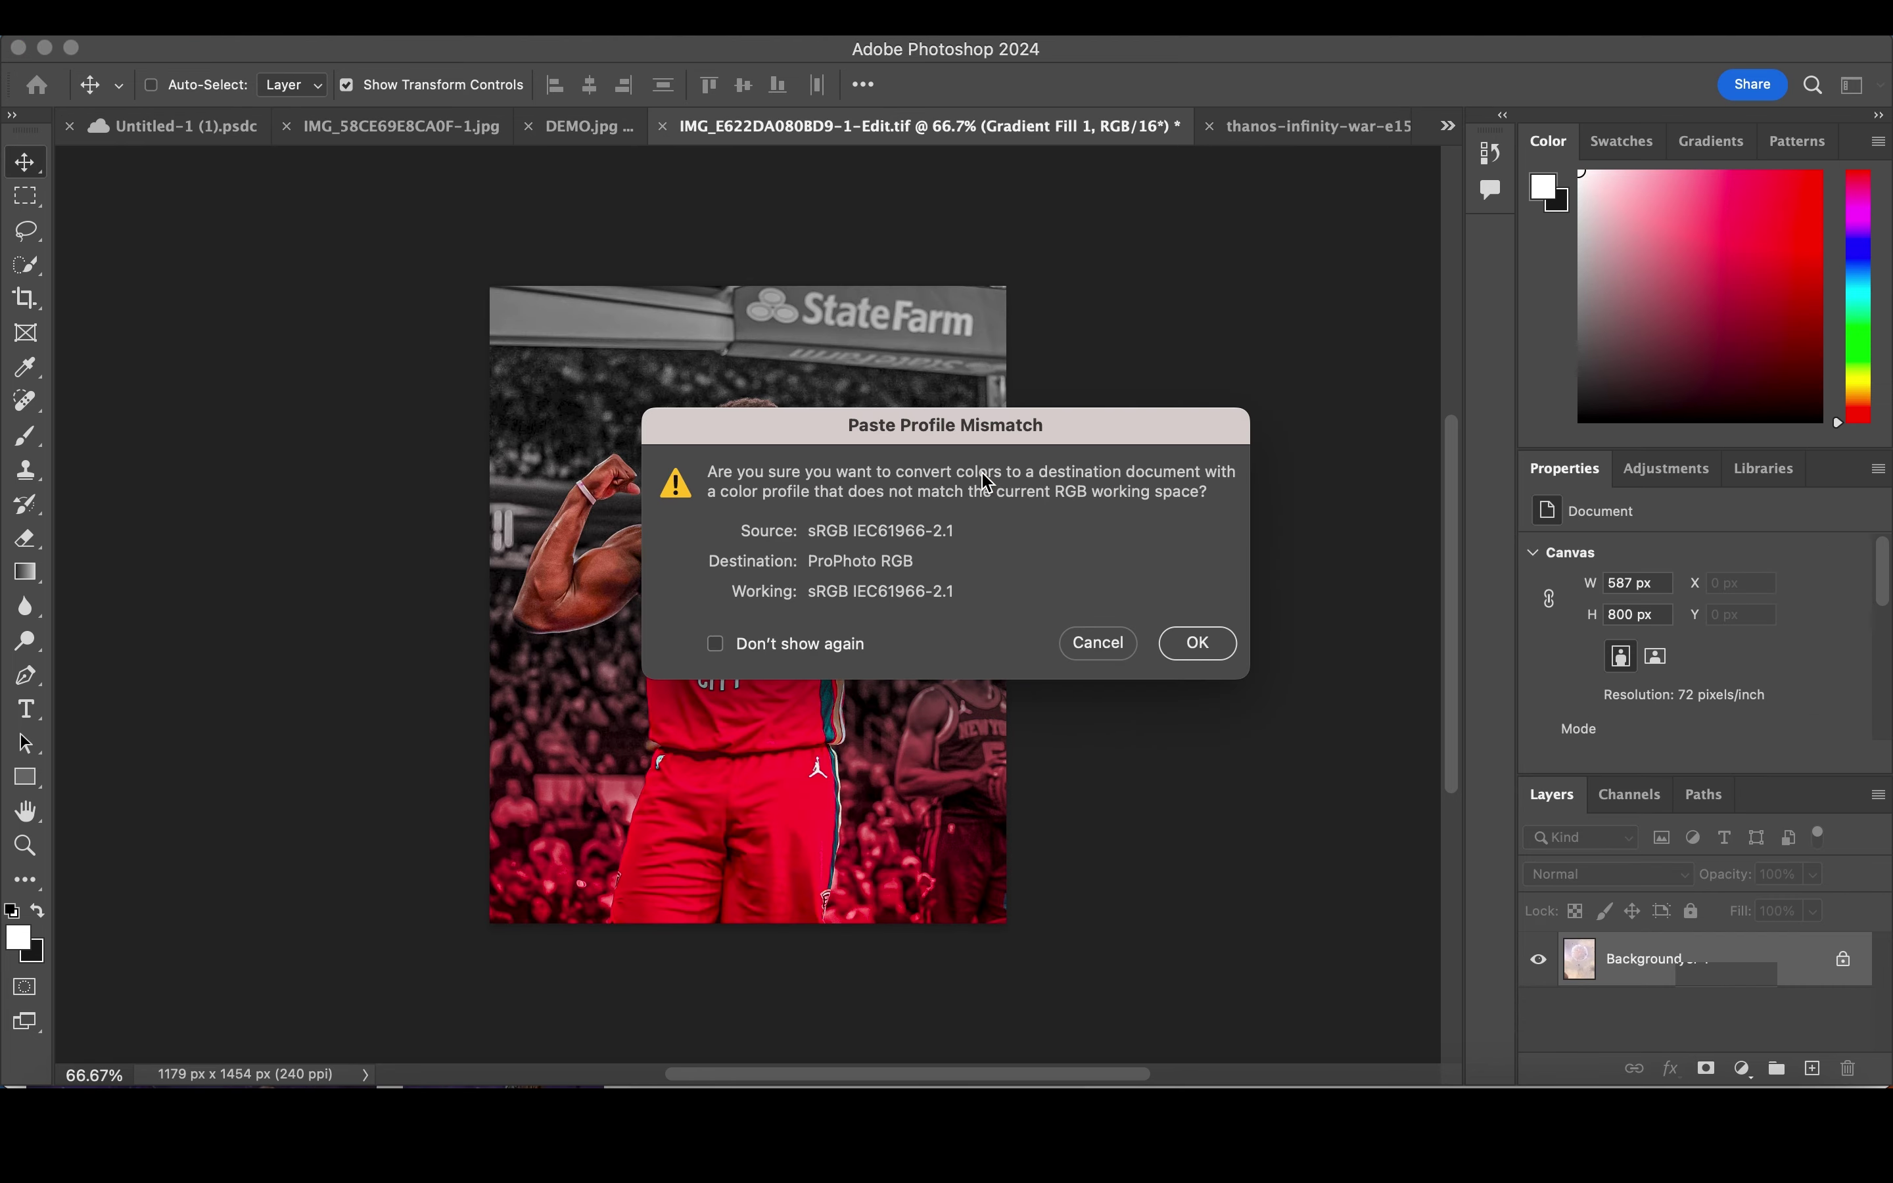
pyautogui.click(1198, 642)
pyautogui.moveTo(900, 611); pyautogui.dragTo(664, 629)
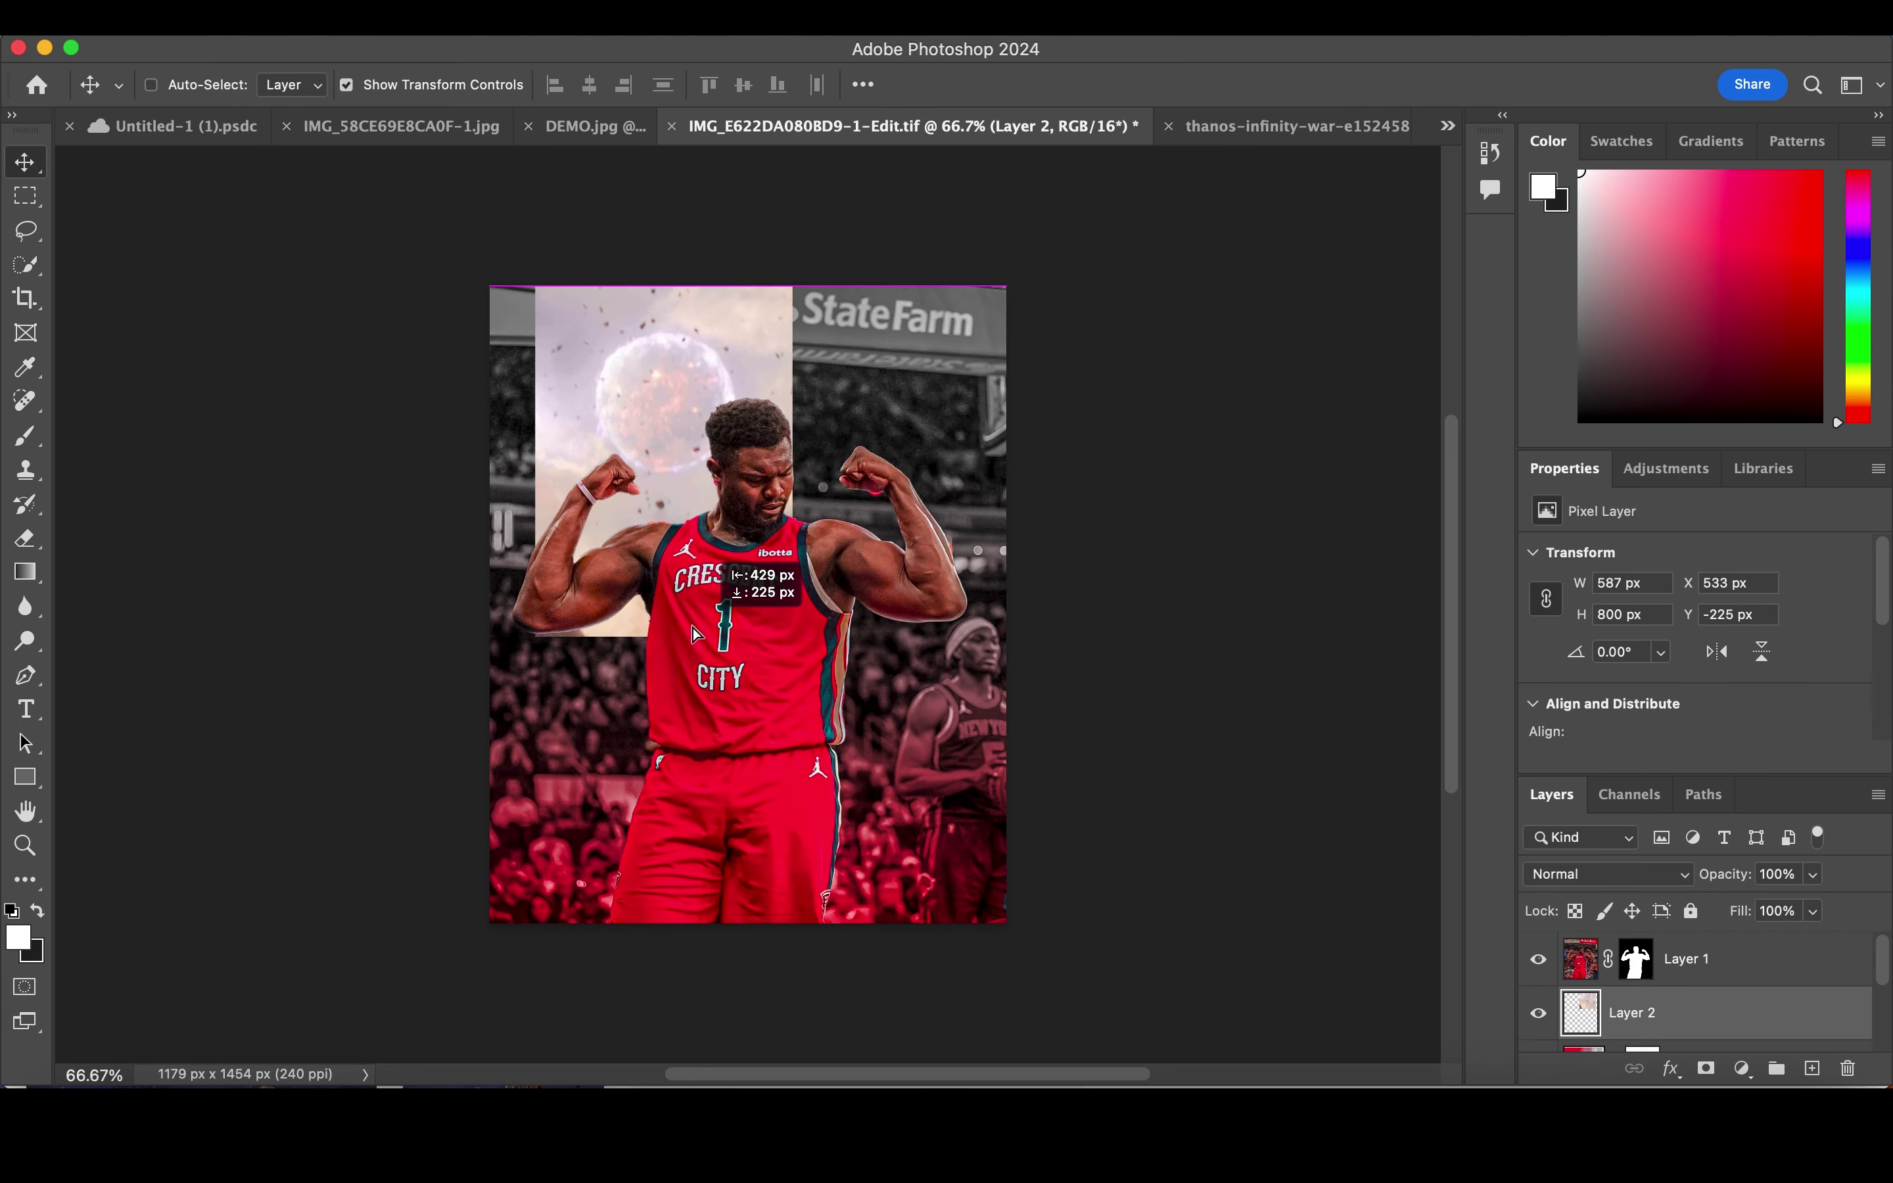
pyautogui.hotkey('ctrl', 't')
pyautogui.moveTo(798, 703); pyautogui.dragTo(1031, 985)
pyautogui.press('Return')
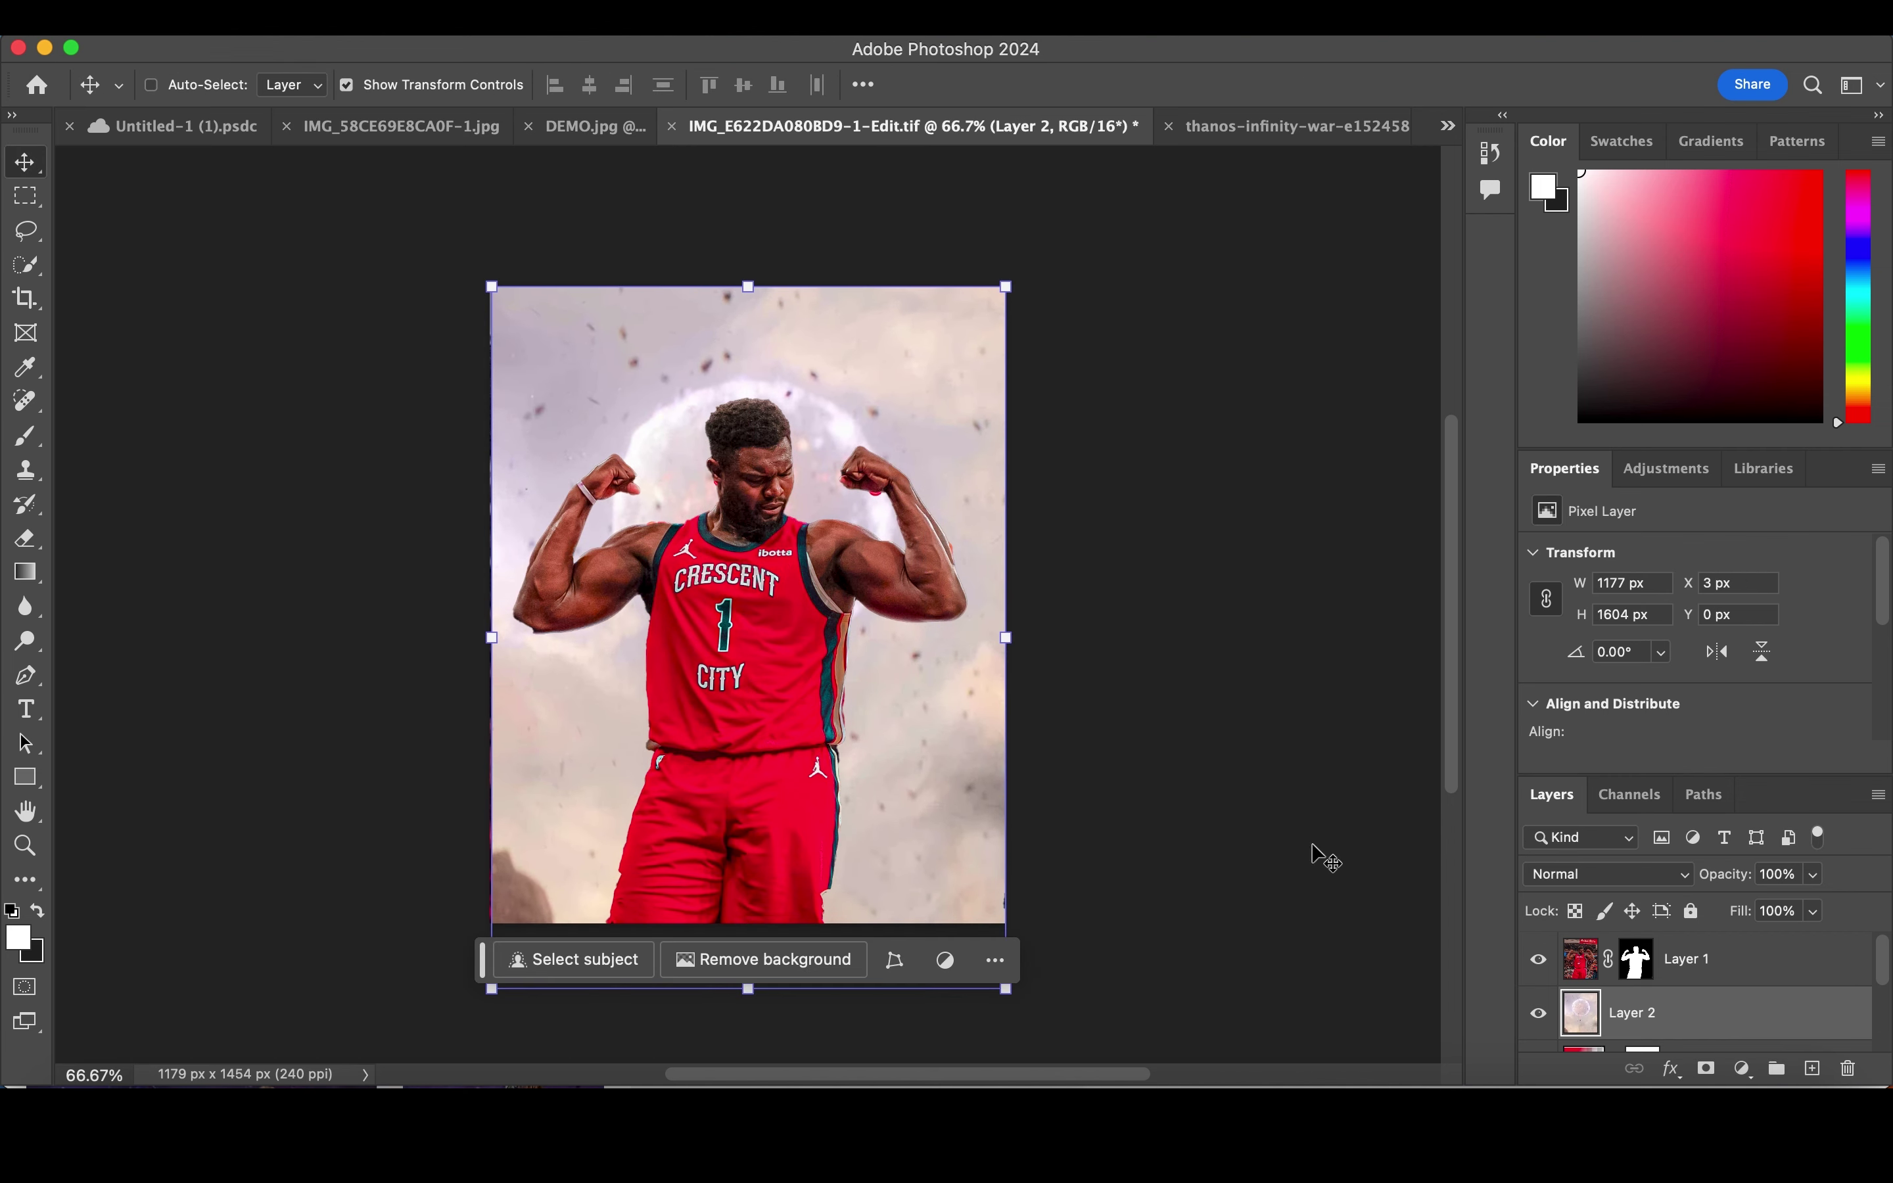
pyautogui.moveTo(964, 510); pyautogui.dragTo(963, 483)
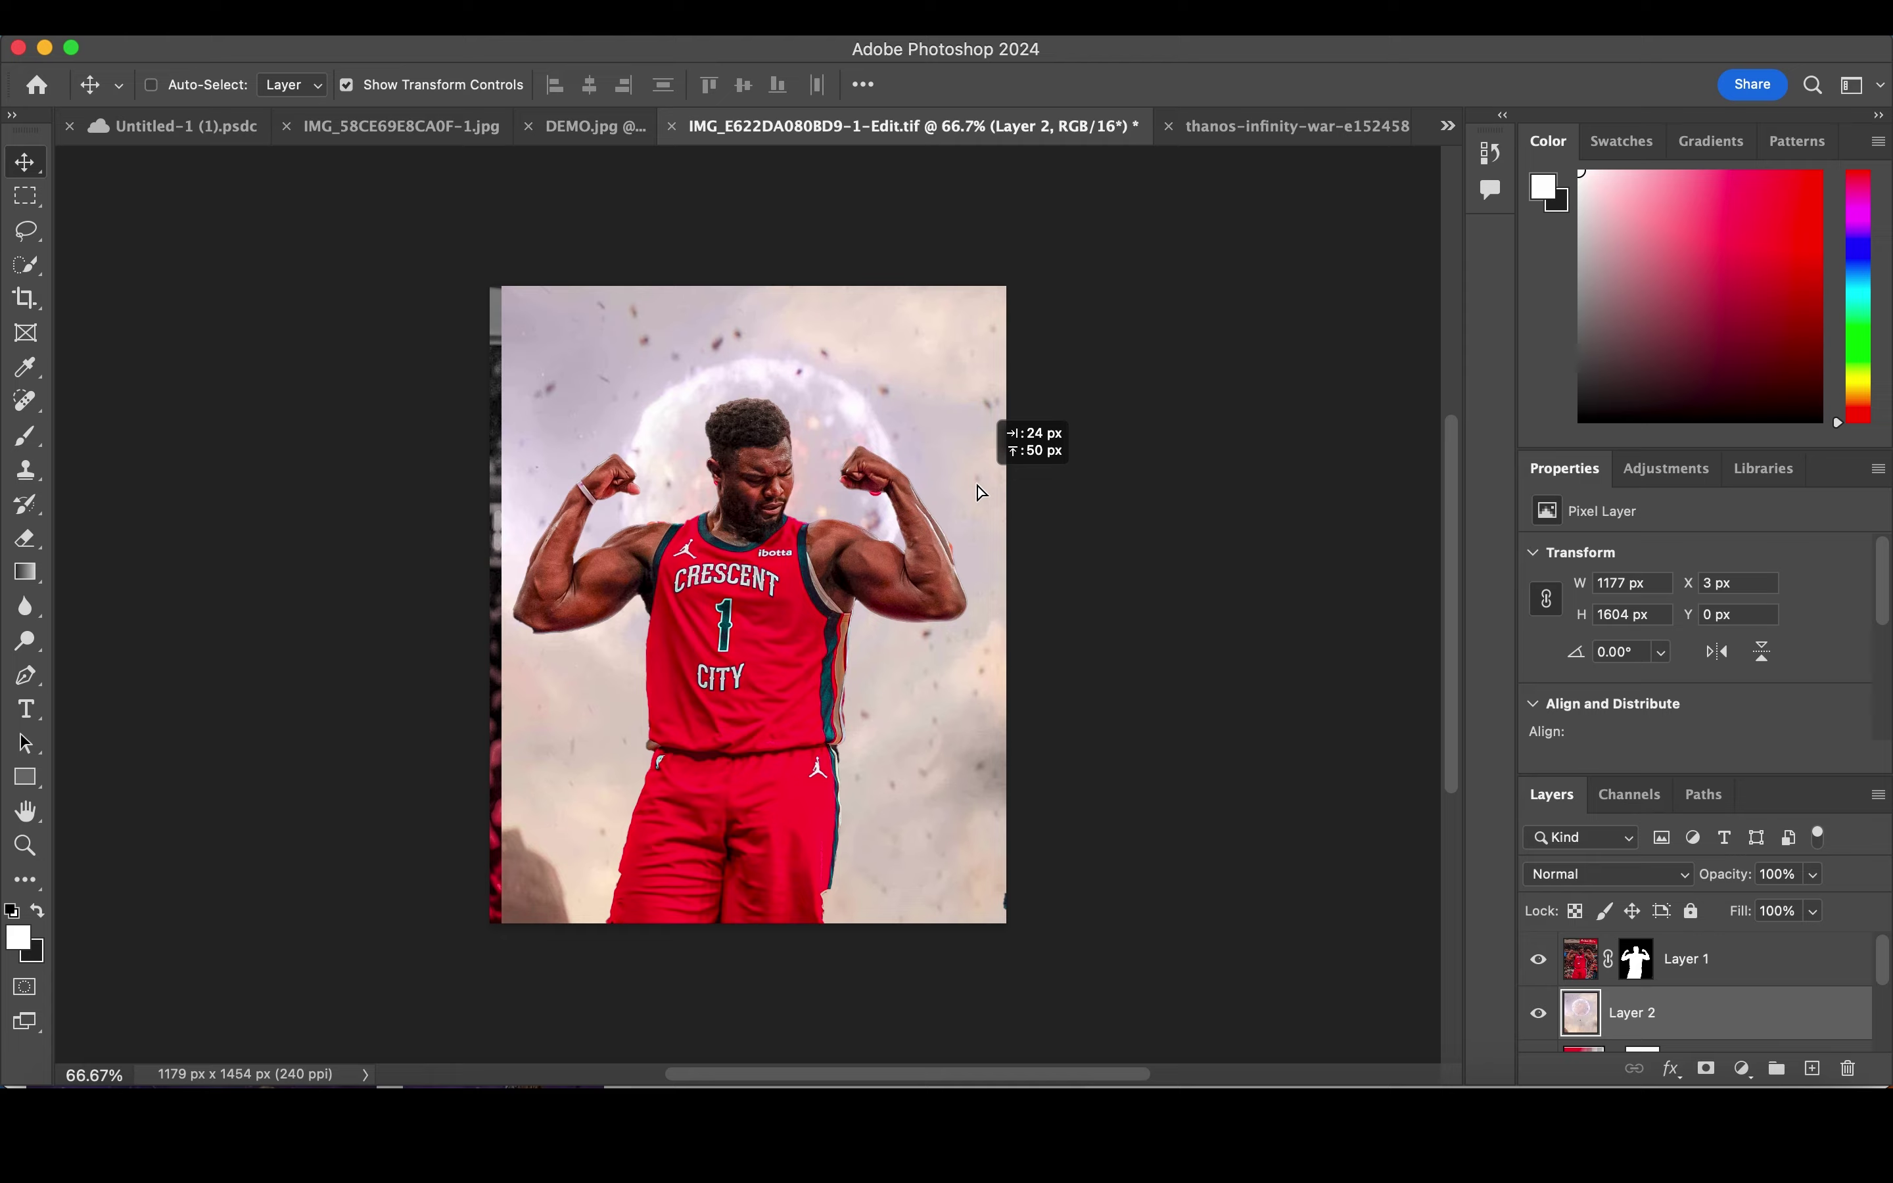
# Step: Set the debris layer to Hard Light and move it below the Hue/Saturation adjustment
pyautogui.click(1610, 874)
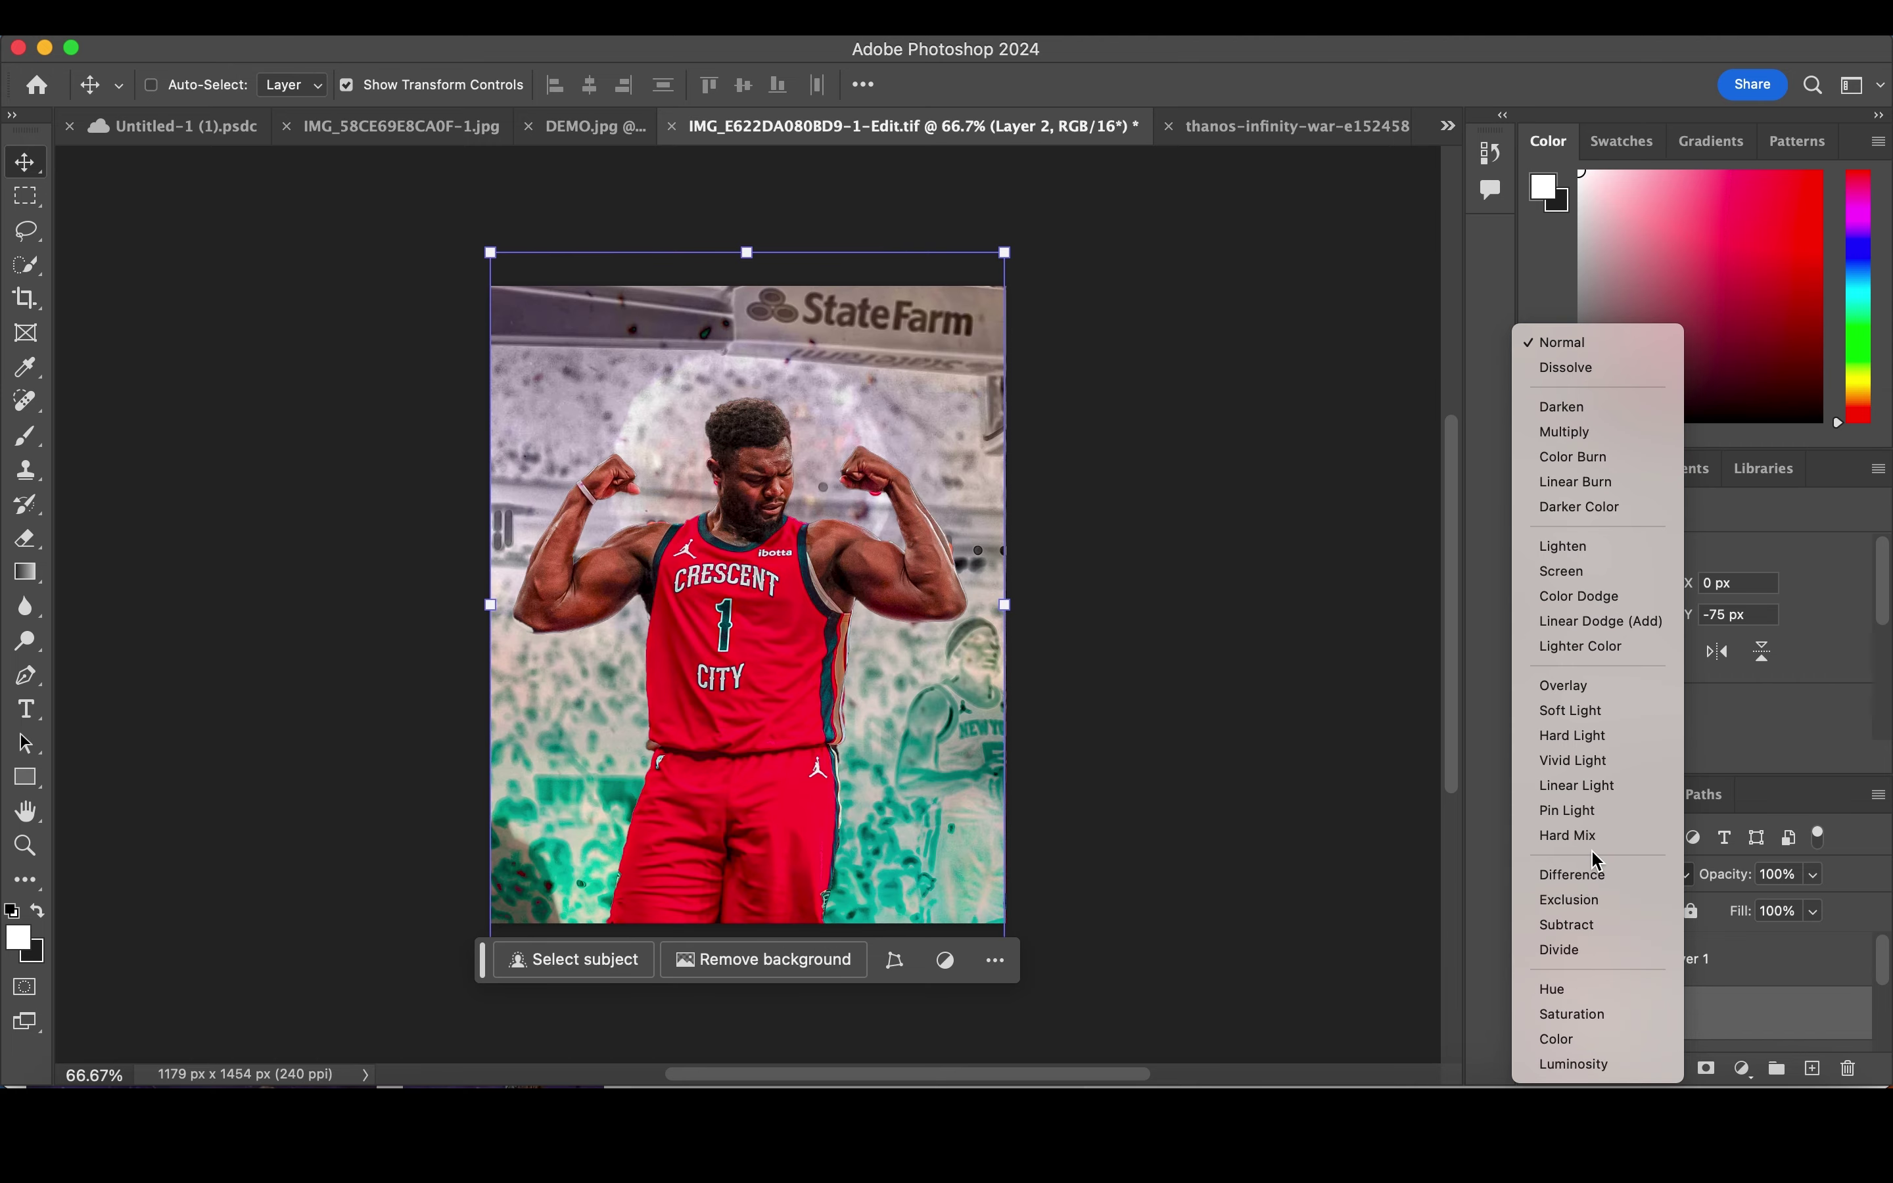
pyautogui.click(1596, 753)
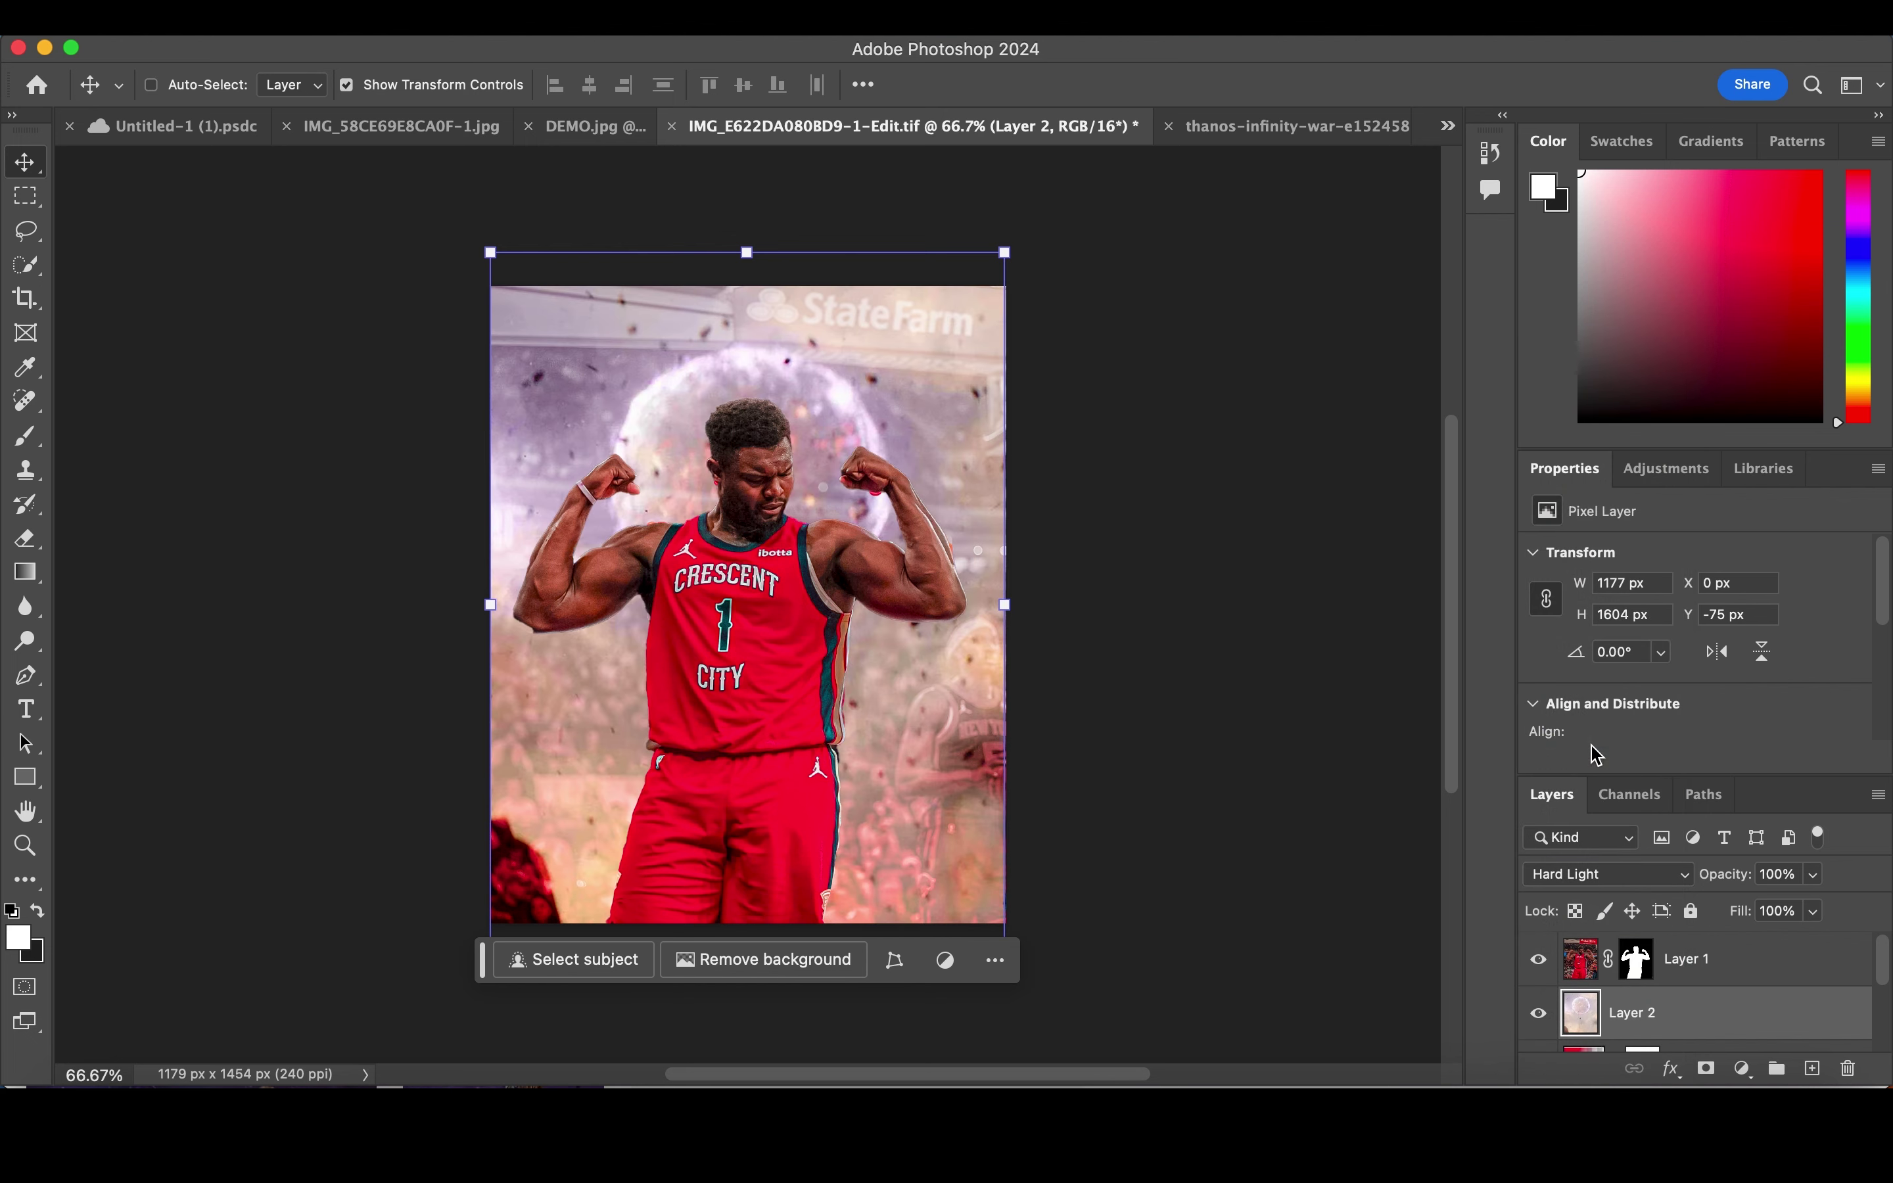
pyautogui.moveTo(1686, 1018); pyautogui.dragTo(1662, 1002)
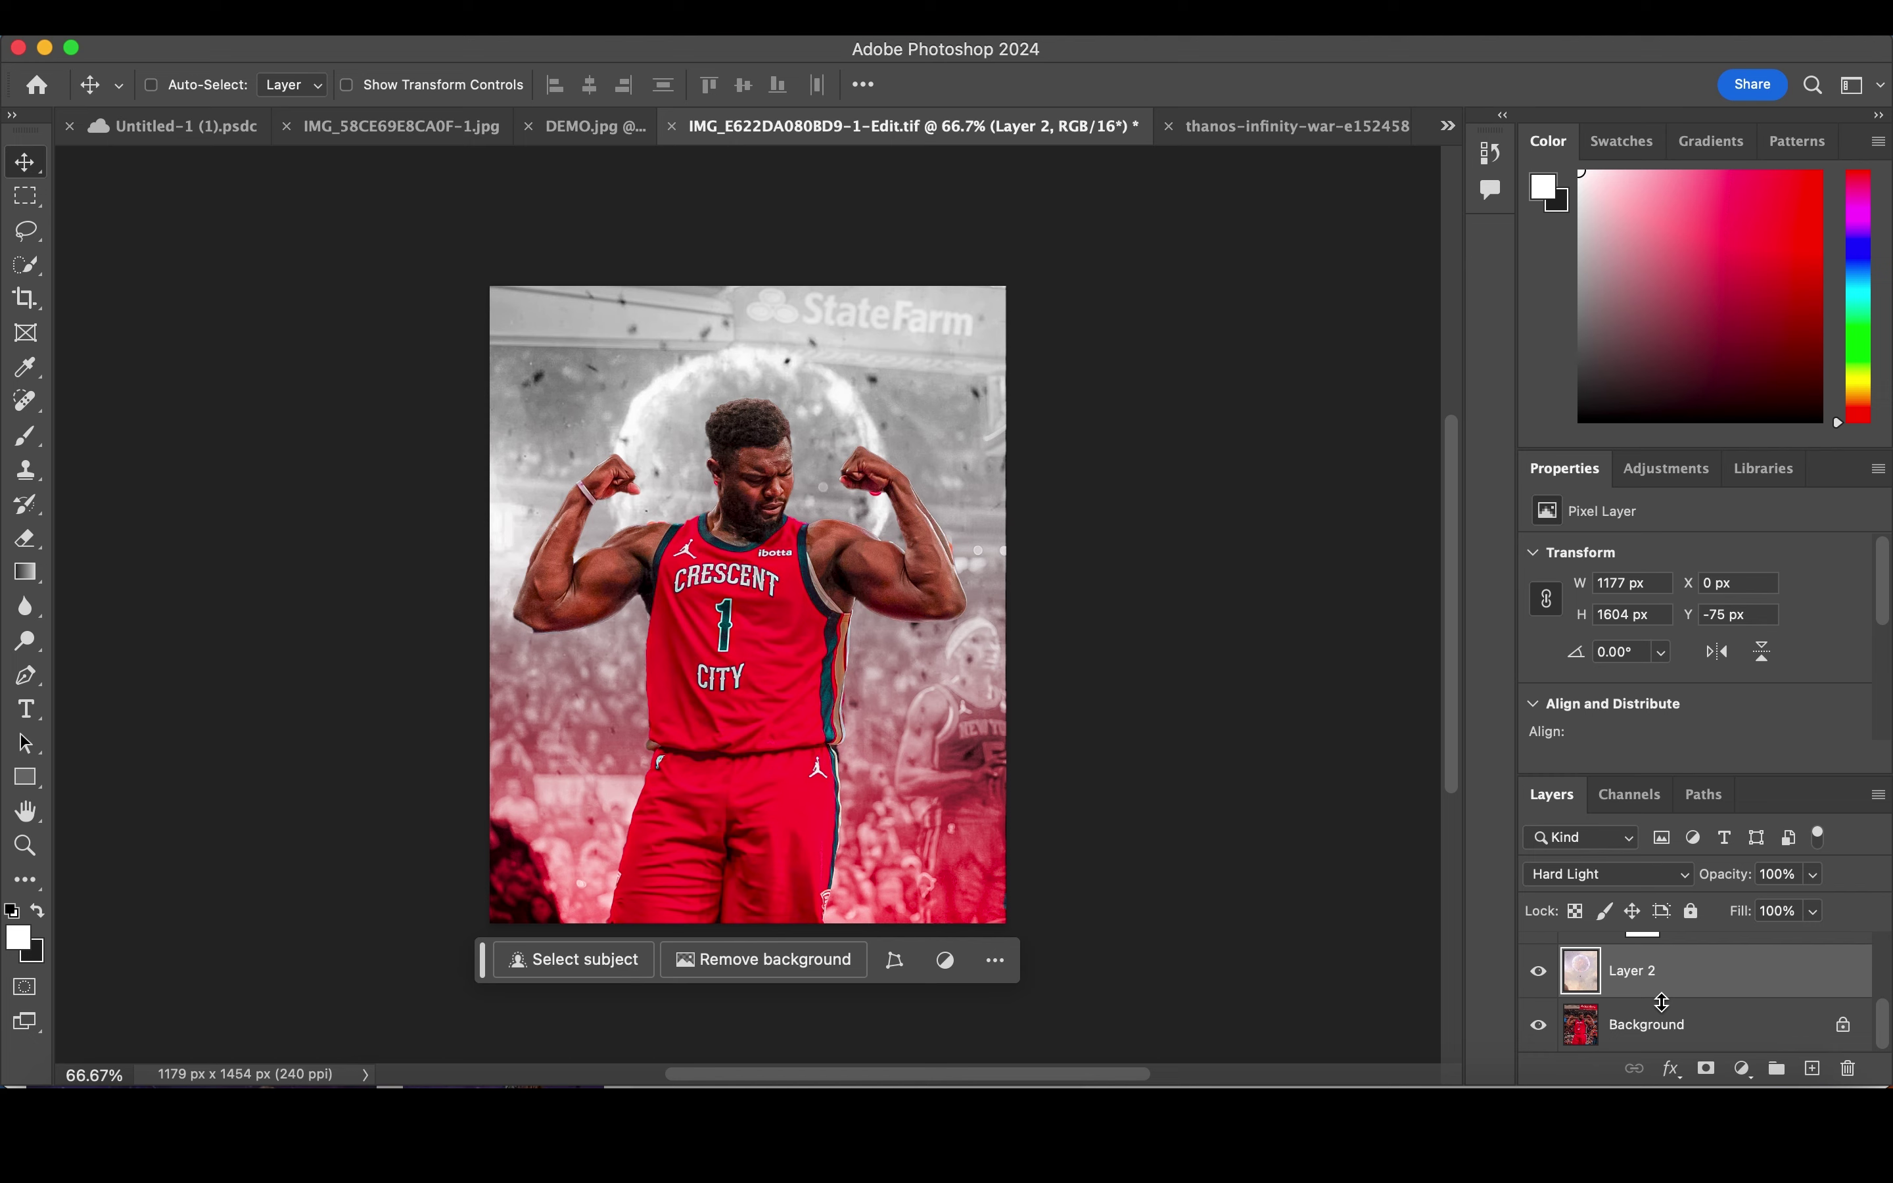
pyautogui.click(1624, 884)
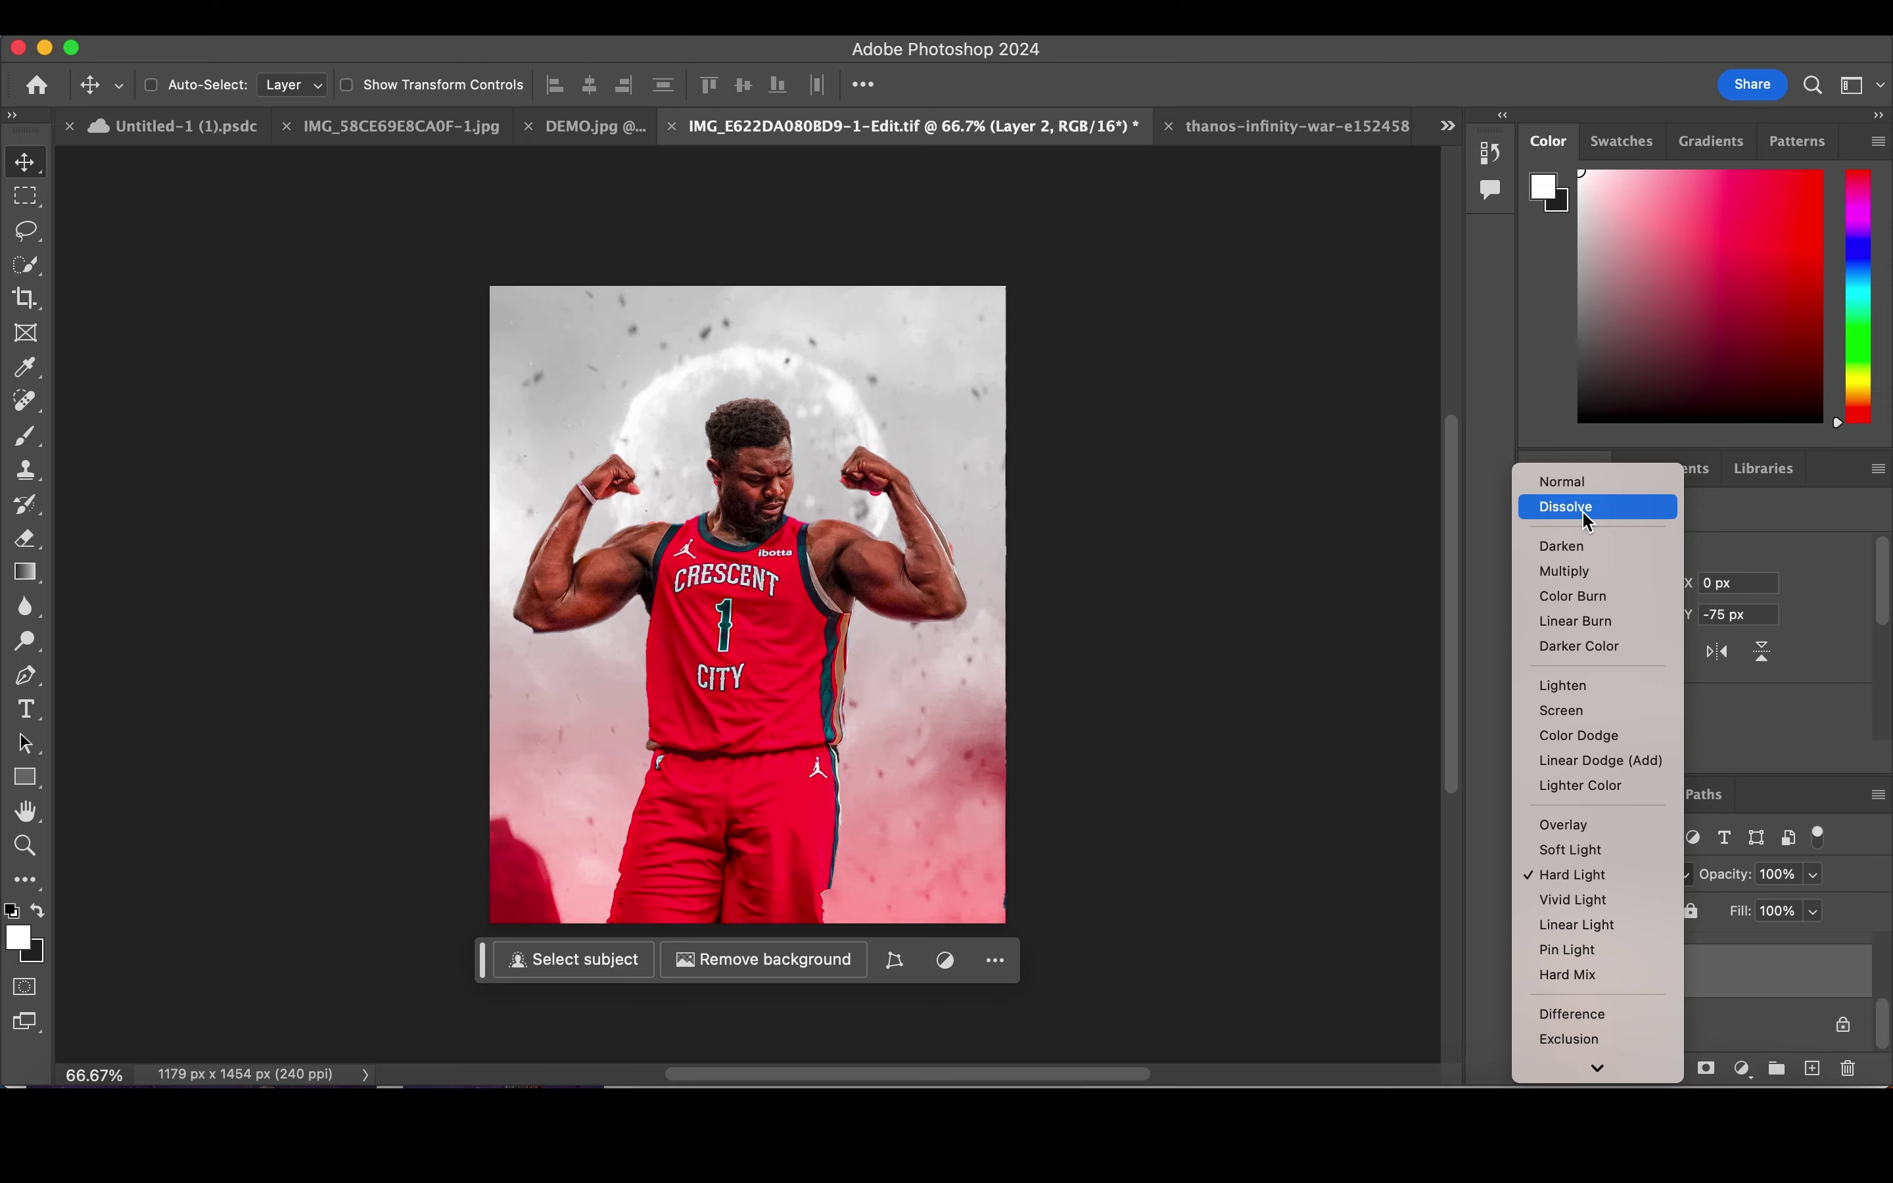
# Step: Set Layer 2 to Color Dodge, duplicate it, and blend Layer 2 copy in Soft Light
pyautogui.click(1604, 736)
pyautogui.press('super+j')
pyautogui.click(1589, 875)
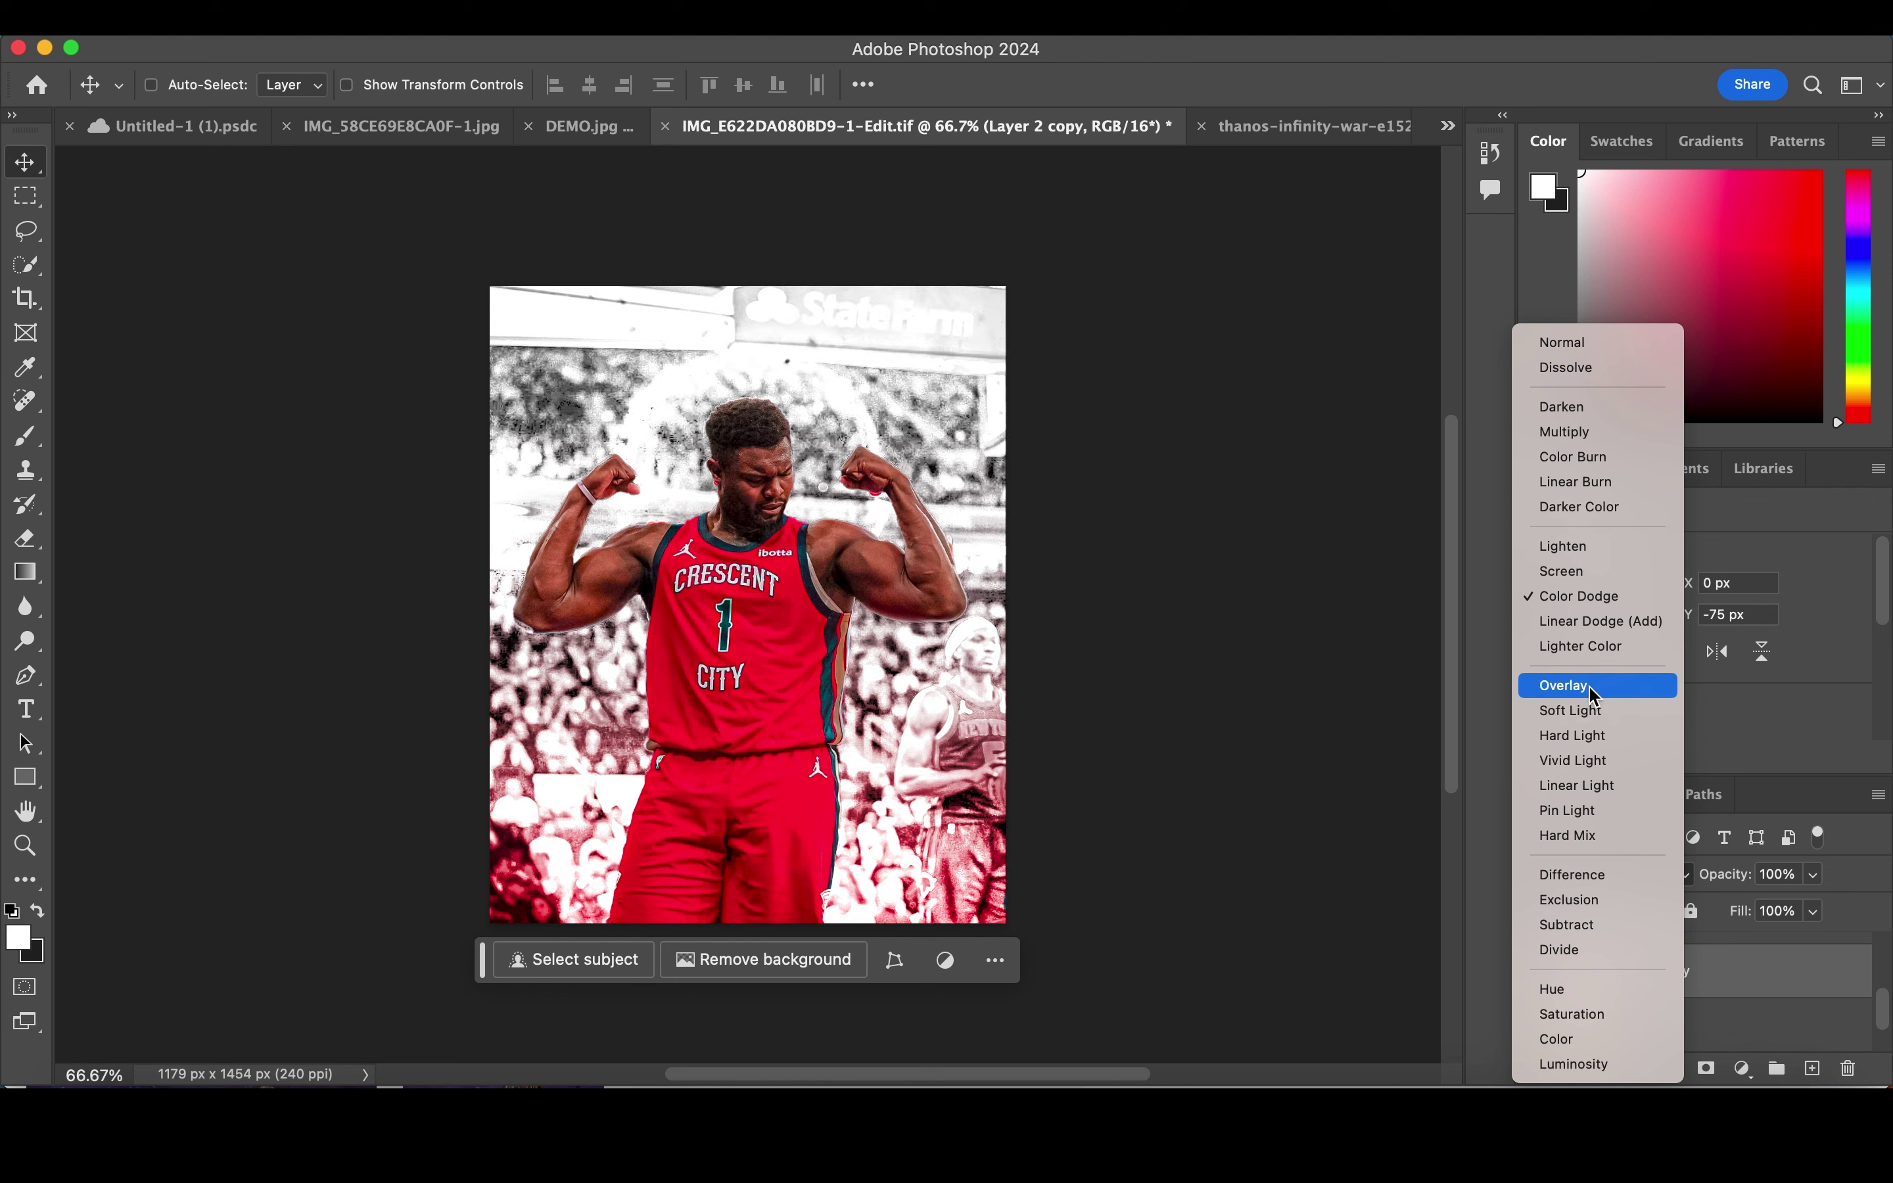
pyautogui.click(1600, 712)
pyautogui.scroll(3, 1659, 992)
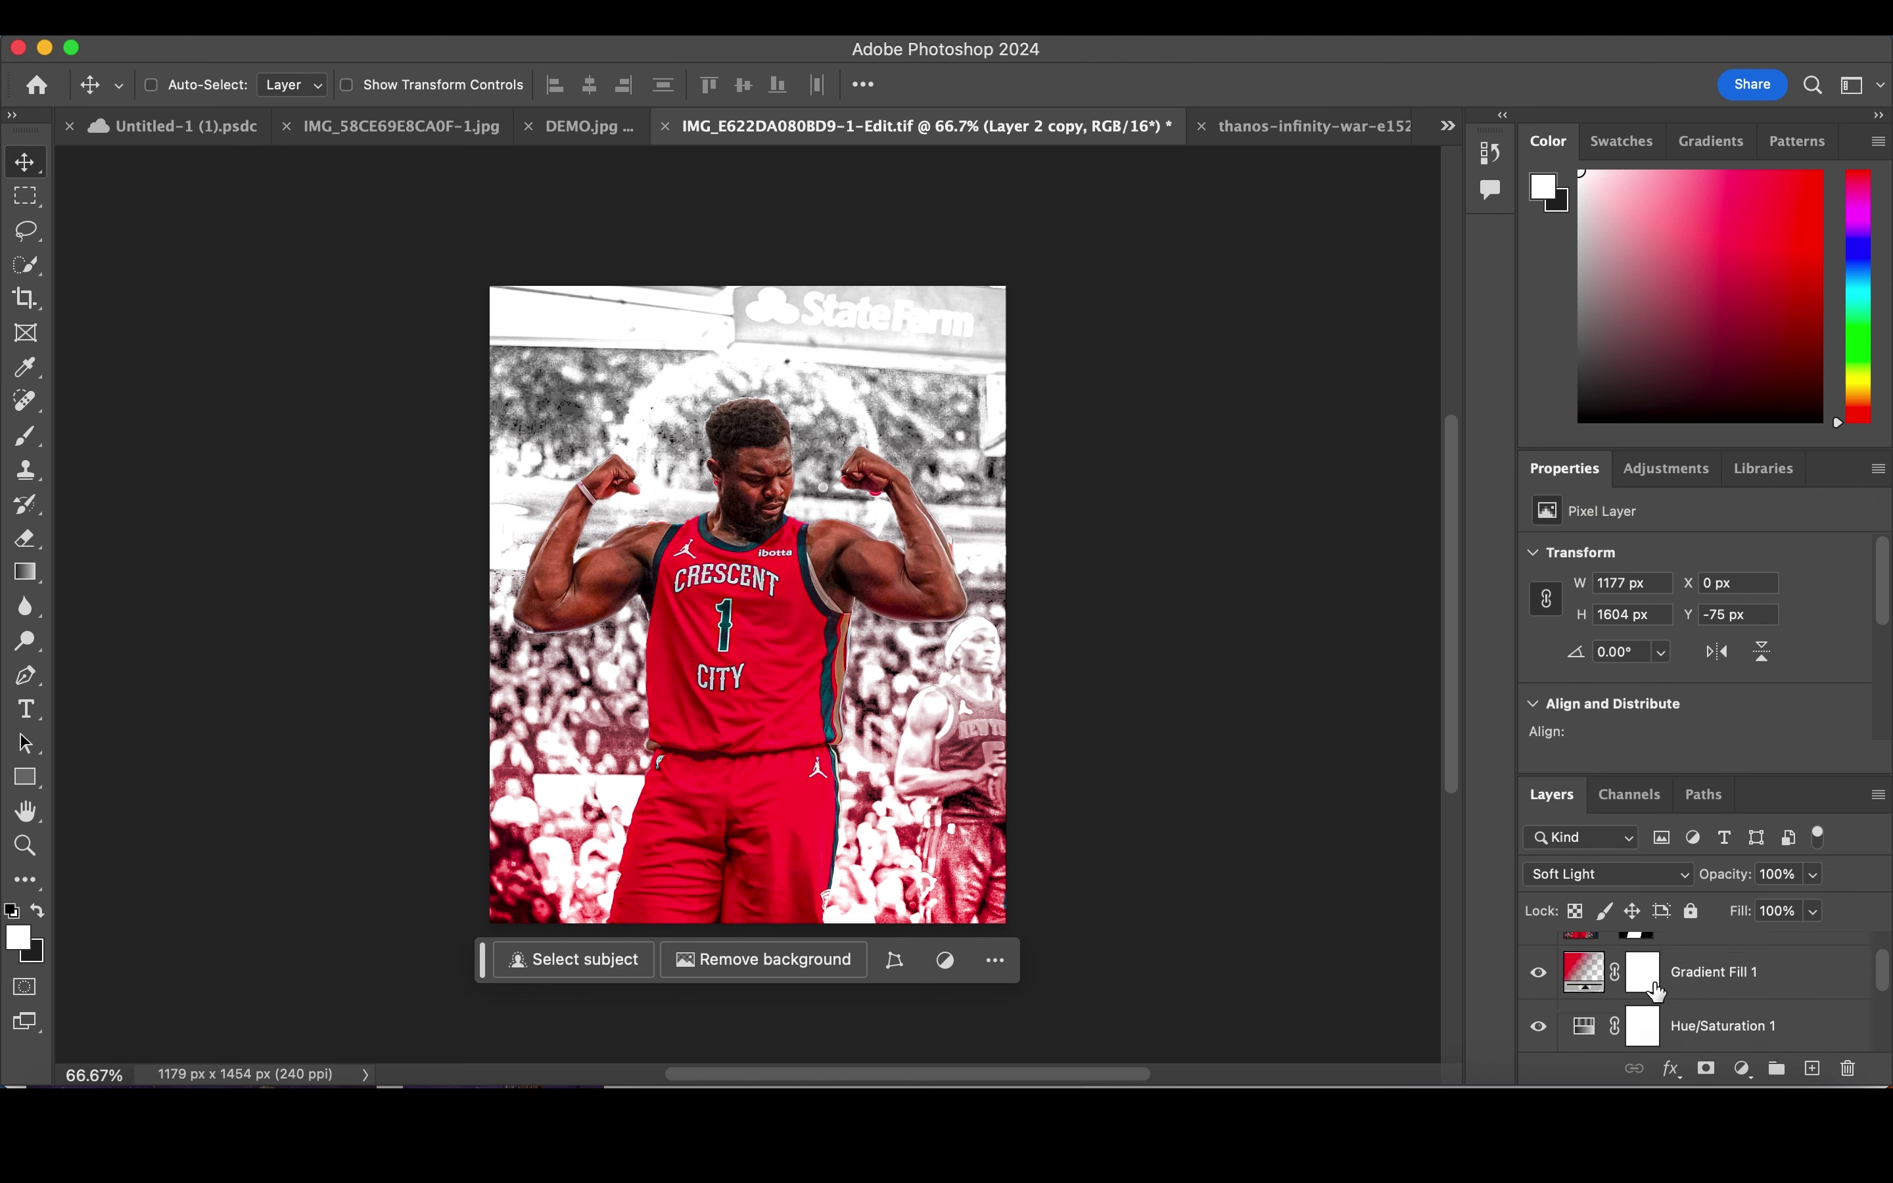
# Step: Duplicate Gradient Fill 1 and change the copy's left stop to teal sampled from the jersey
pyautogui.click(1674, 990)
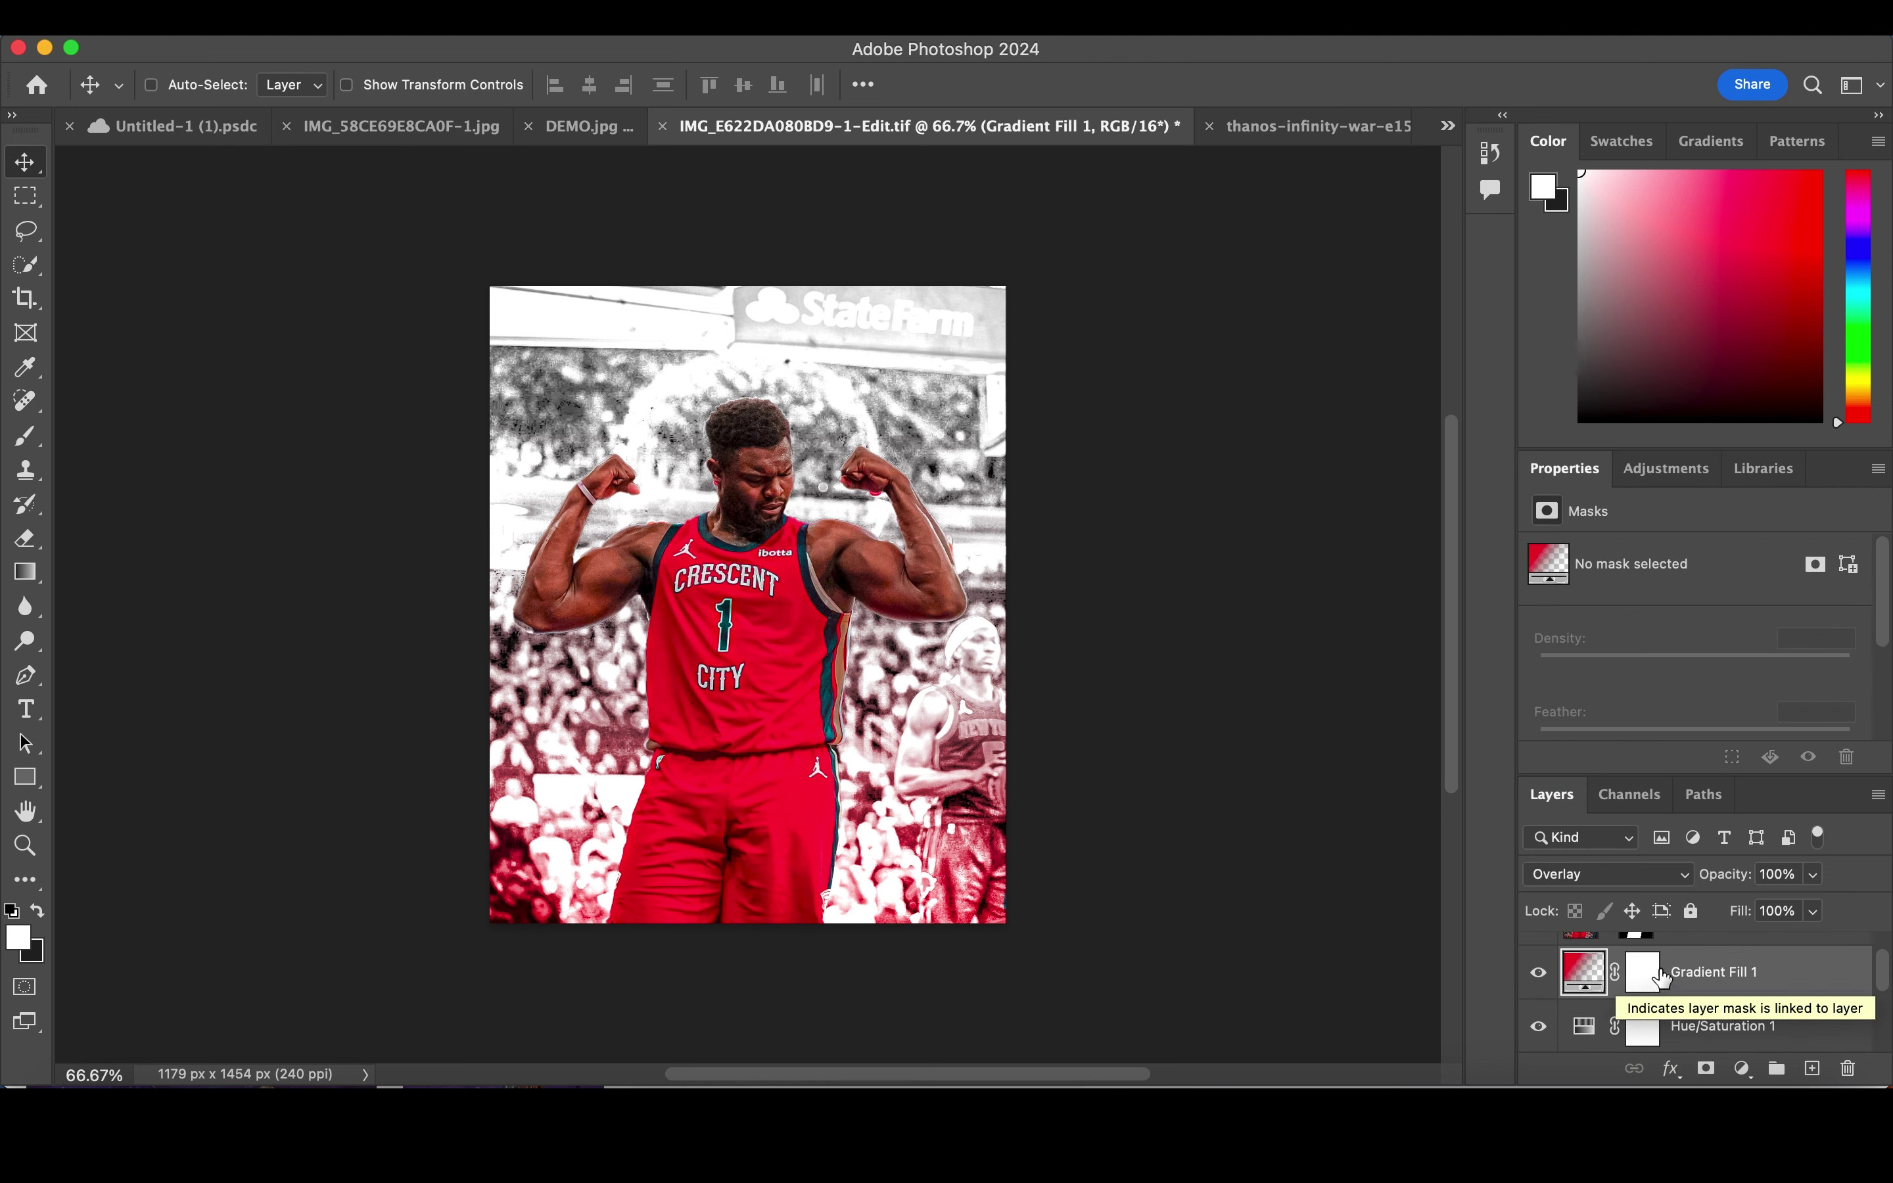
pyautogui.hotkey('ctrl', 'j')
pyautogui.doubleClick(1585, 972)
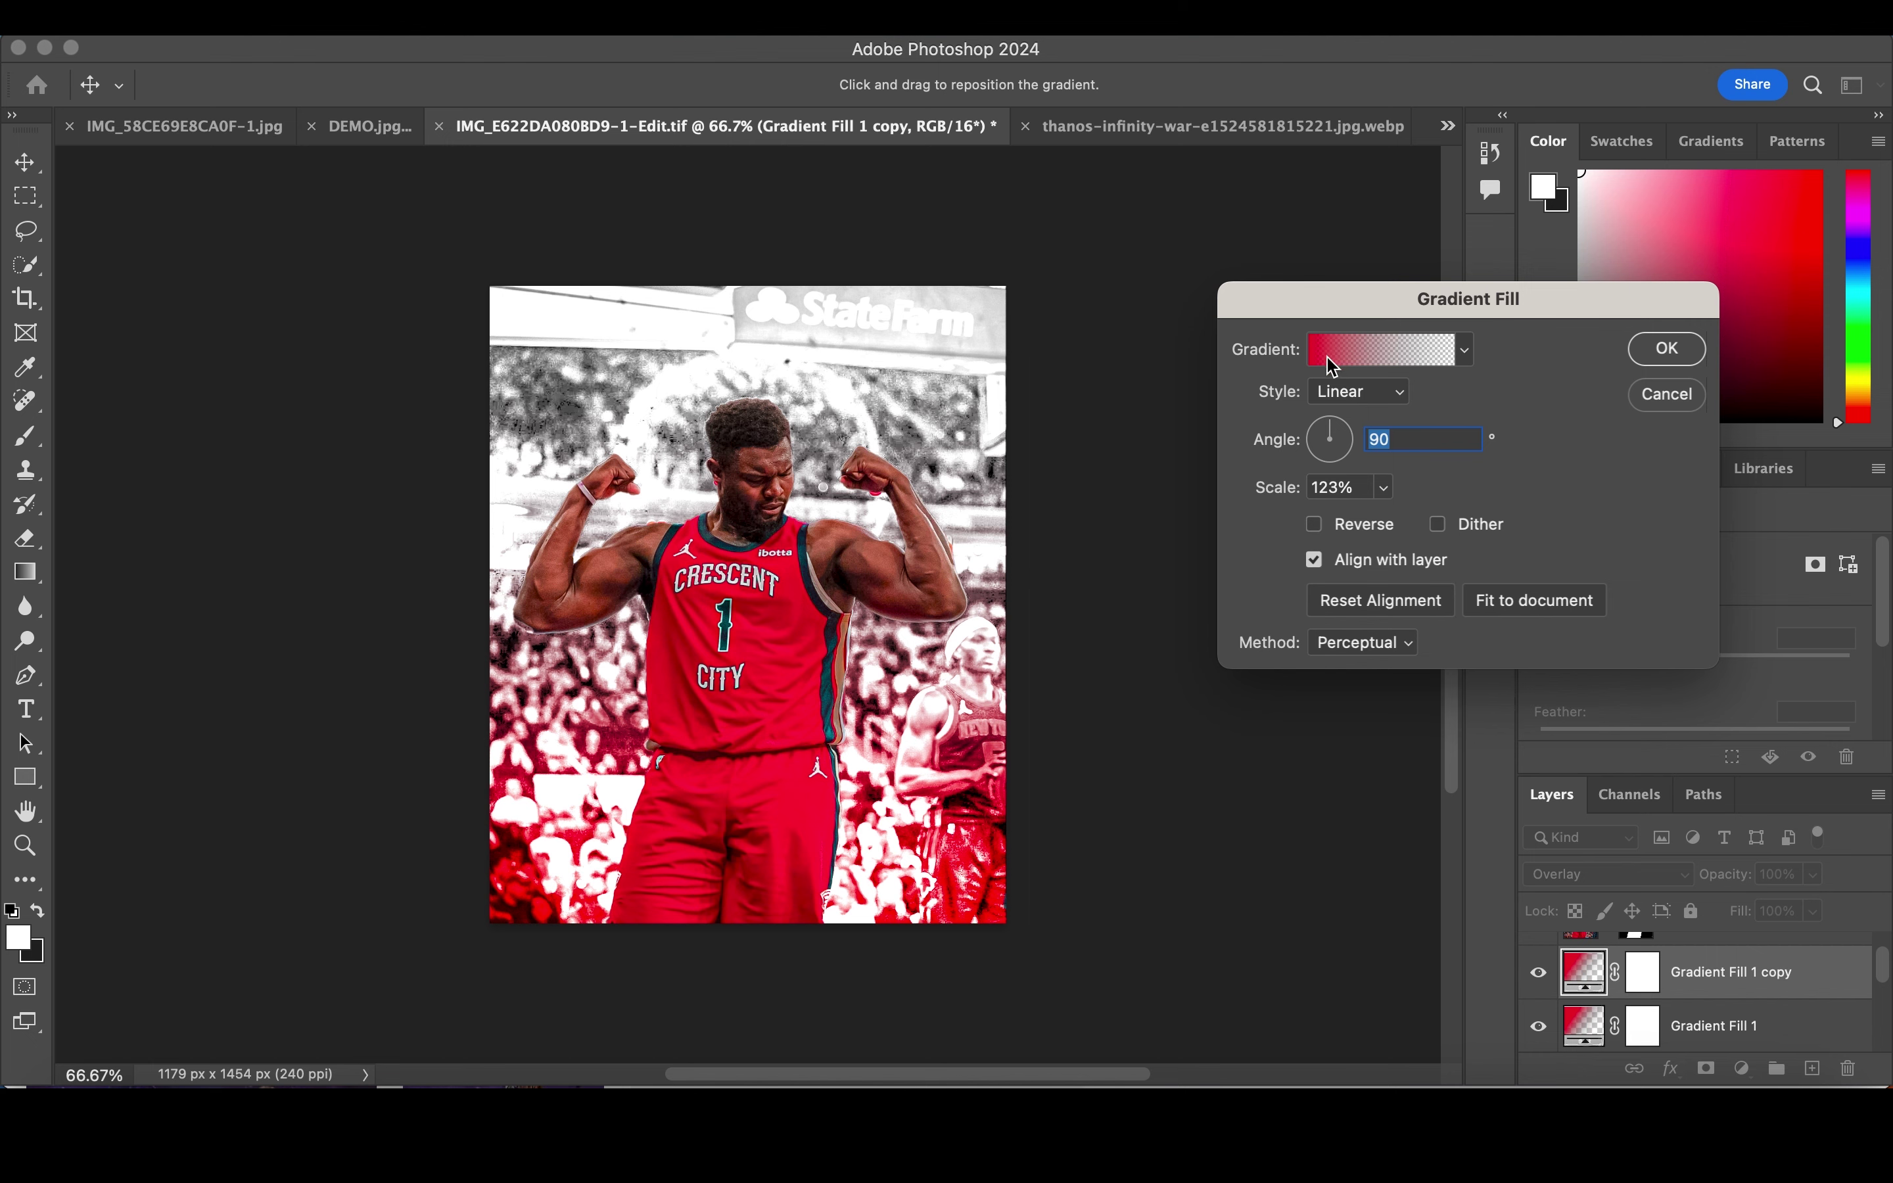
pyautogui.click(1334, 358)
pyautogui.click(1080, 788)
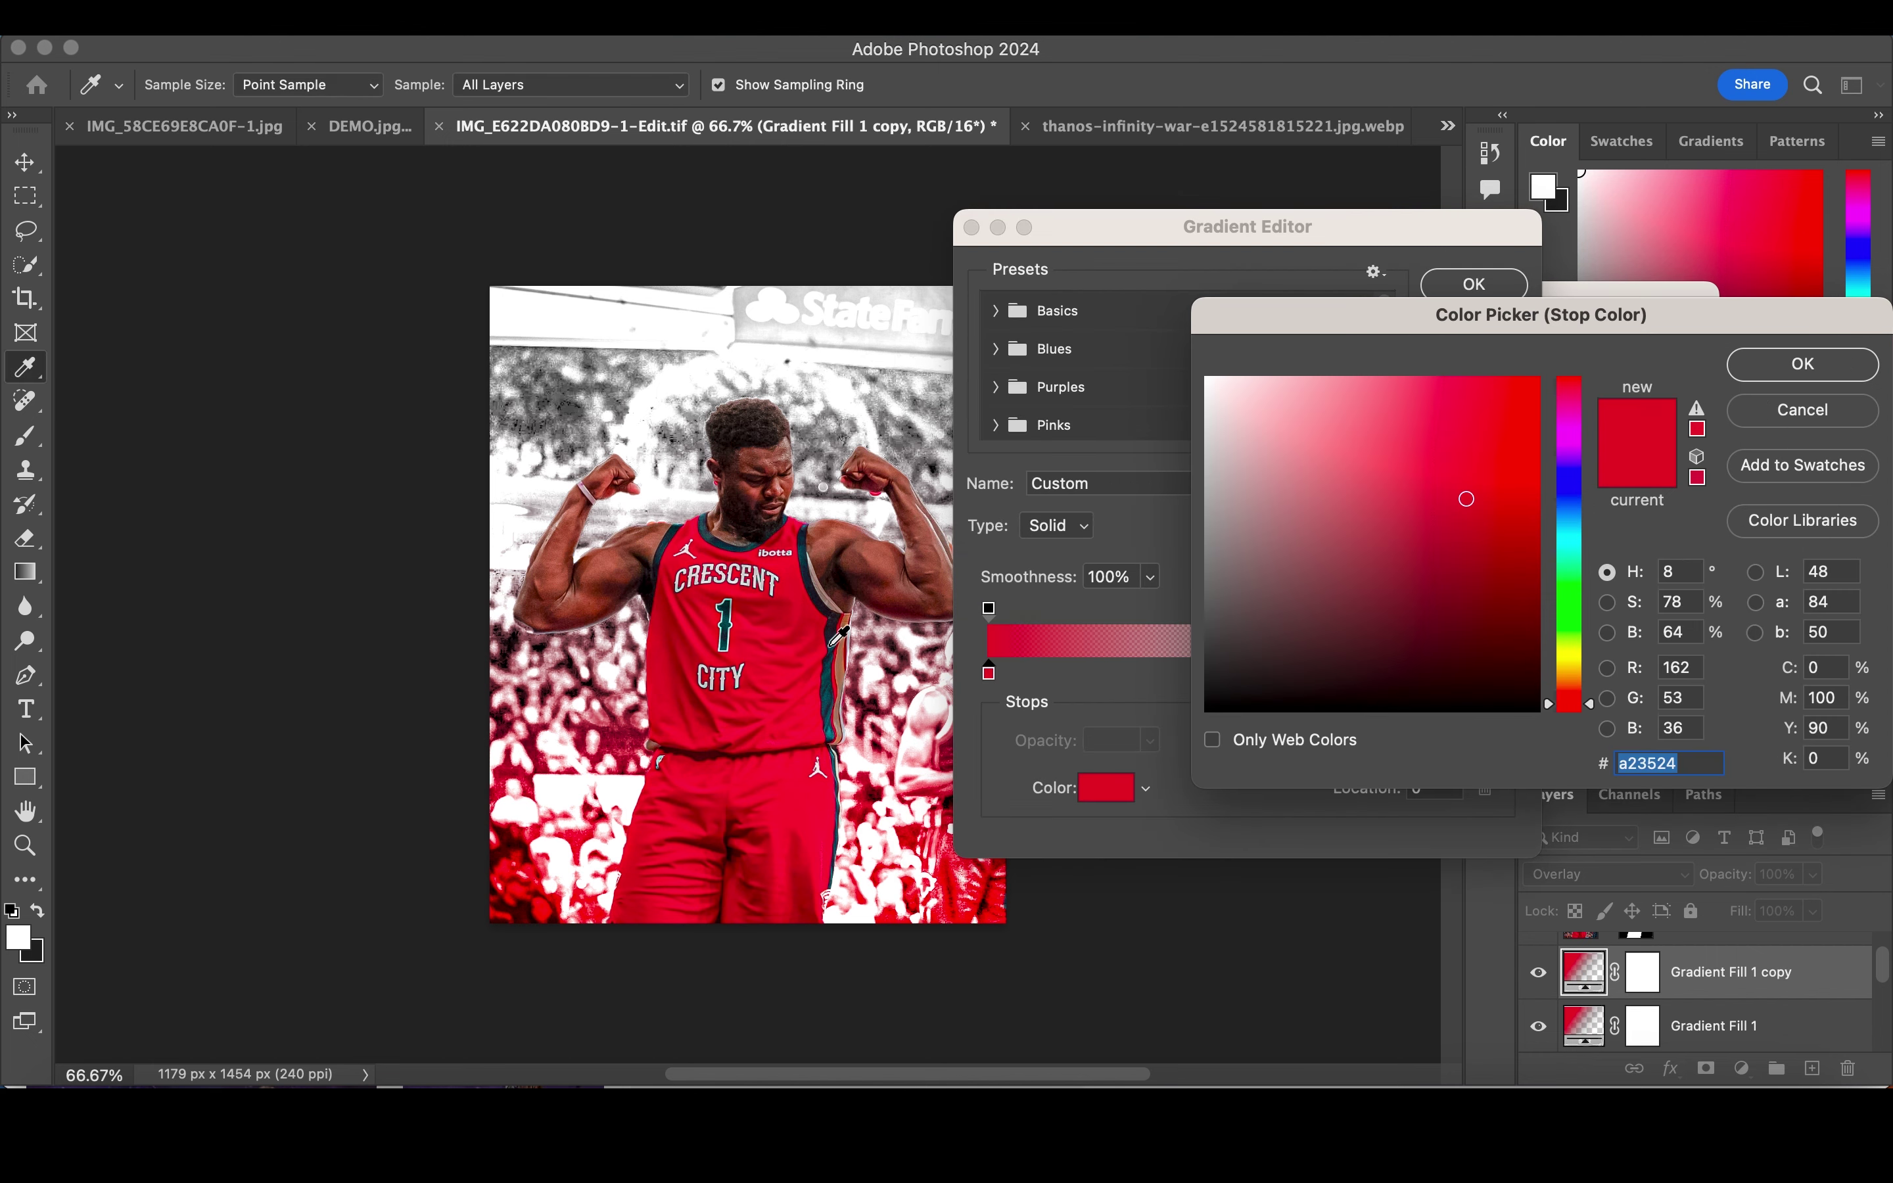
pyautogui.click(839, 636)
pyautogui.press('Return')
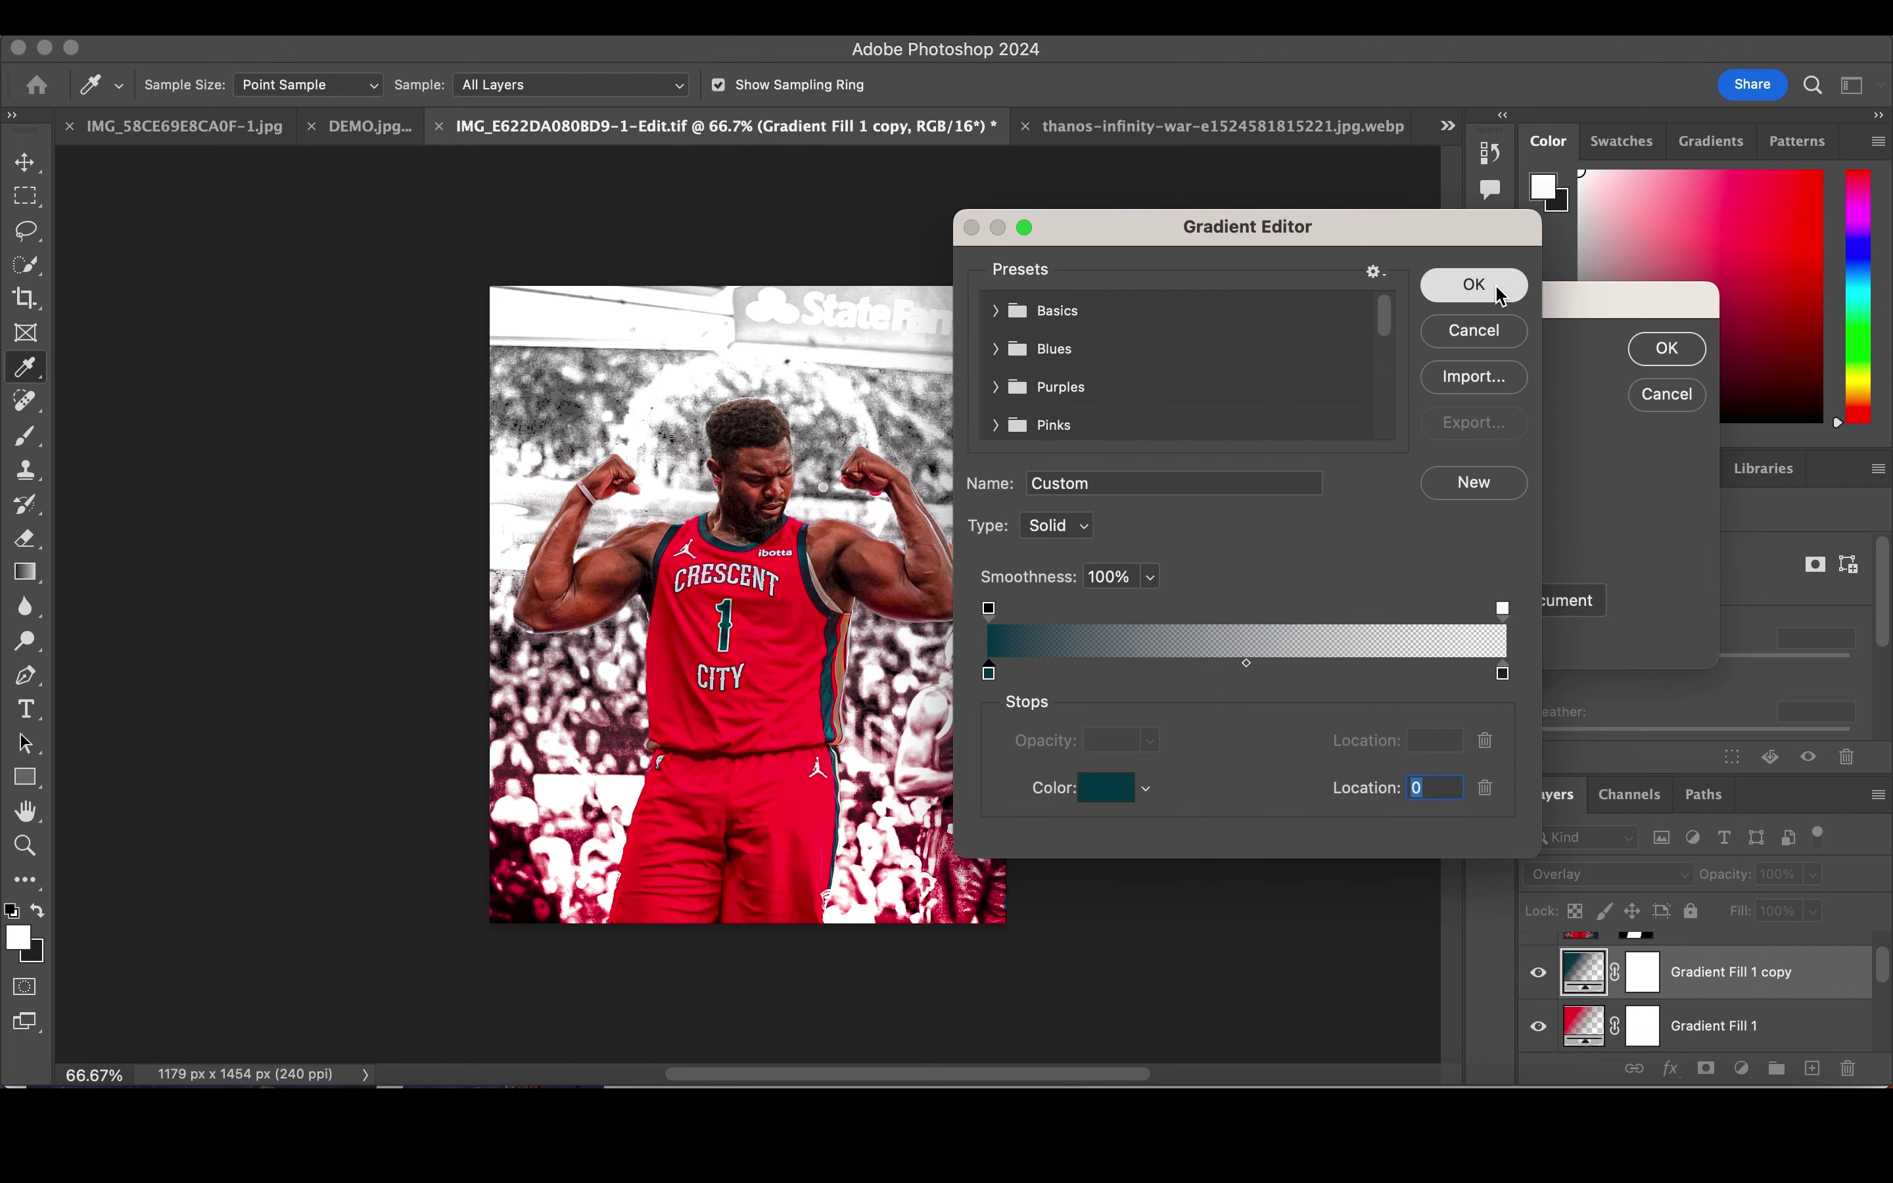
pyautogui.click(1499, 293)
pyautogui.click(1652, 358)
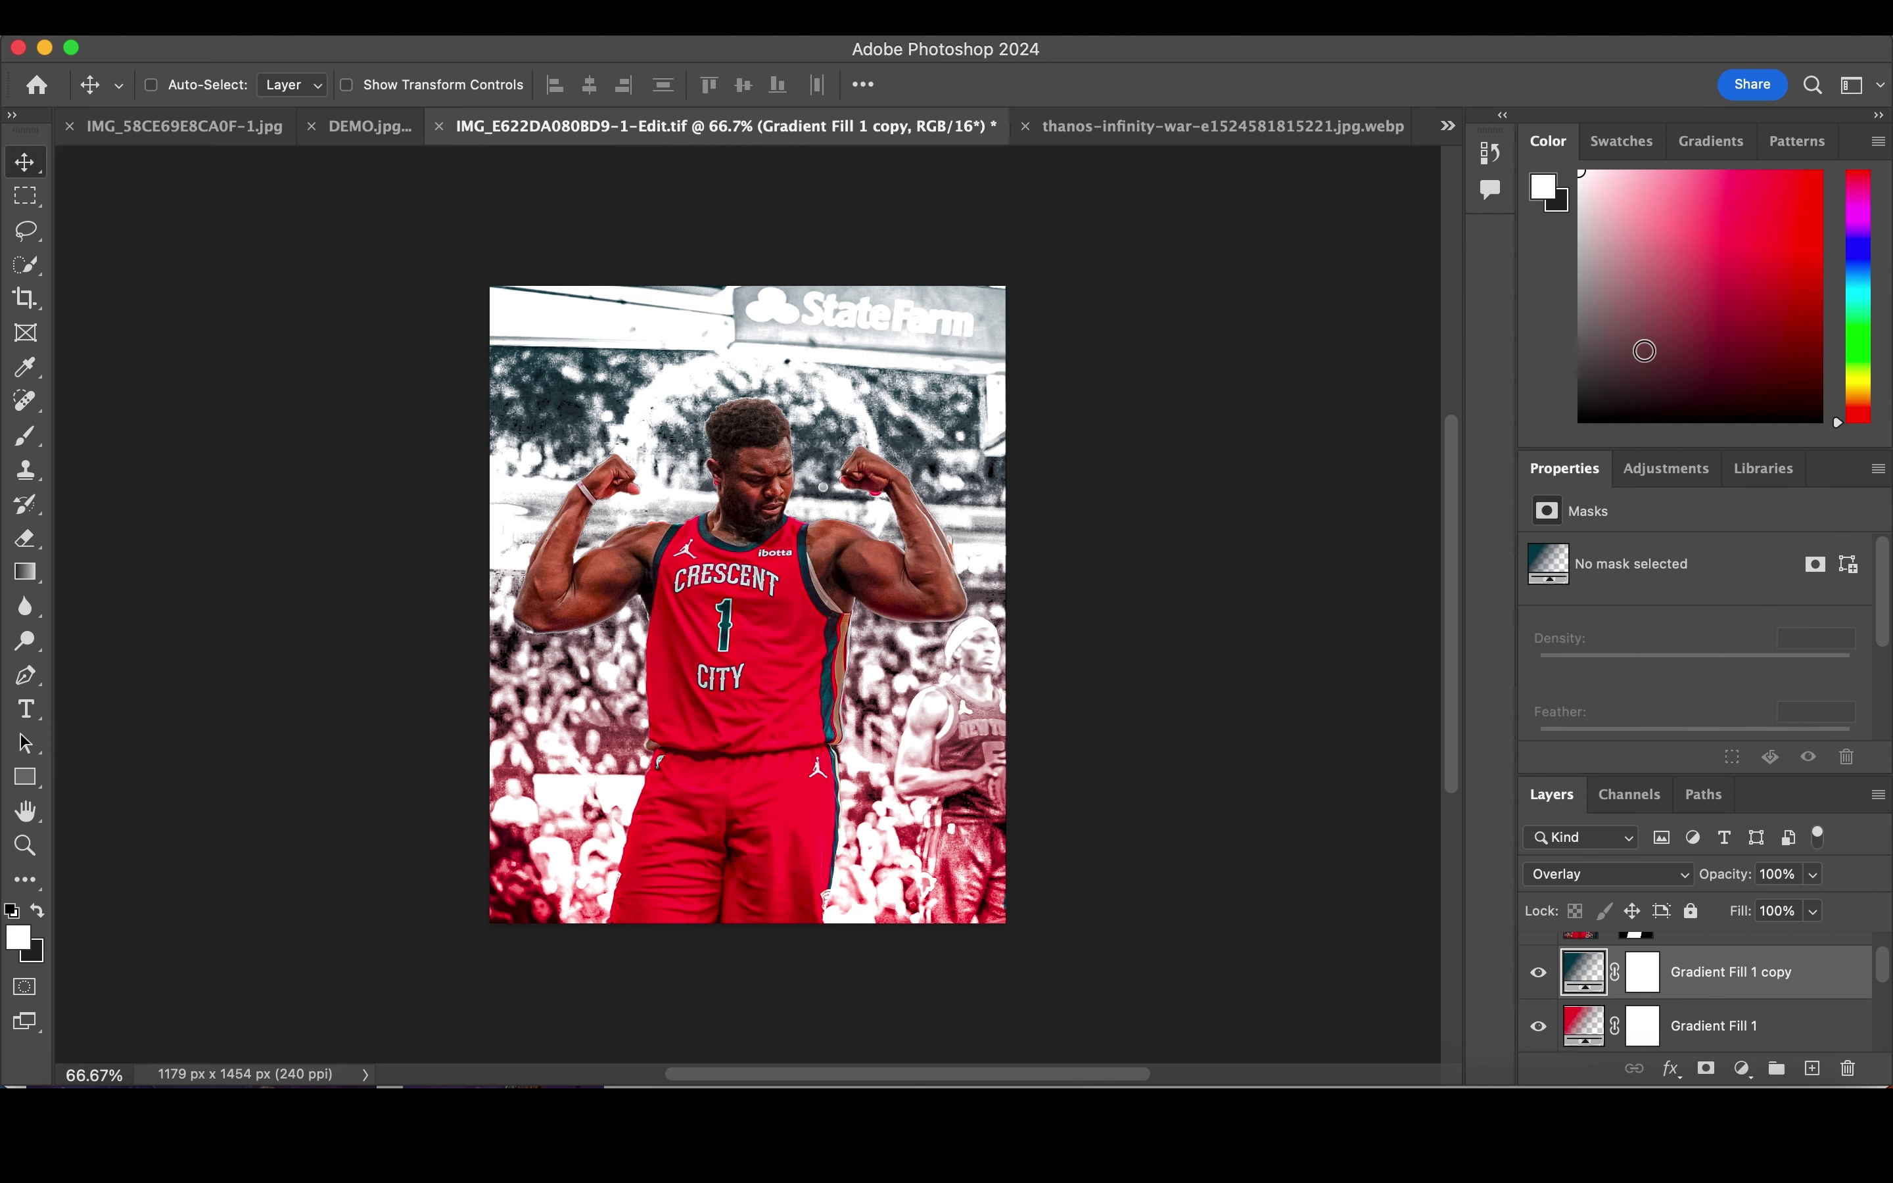
# Step: Reposition the teal gradient by dragging across the canvas and confirm the fill
pyautogui.doubleClick(1572, 973)
pyautogui.moveTo(669, 305); pyautogui.dragTo(710, 763)
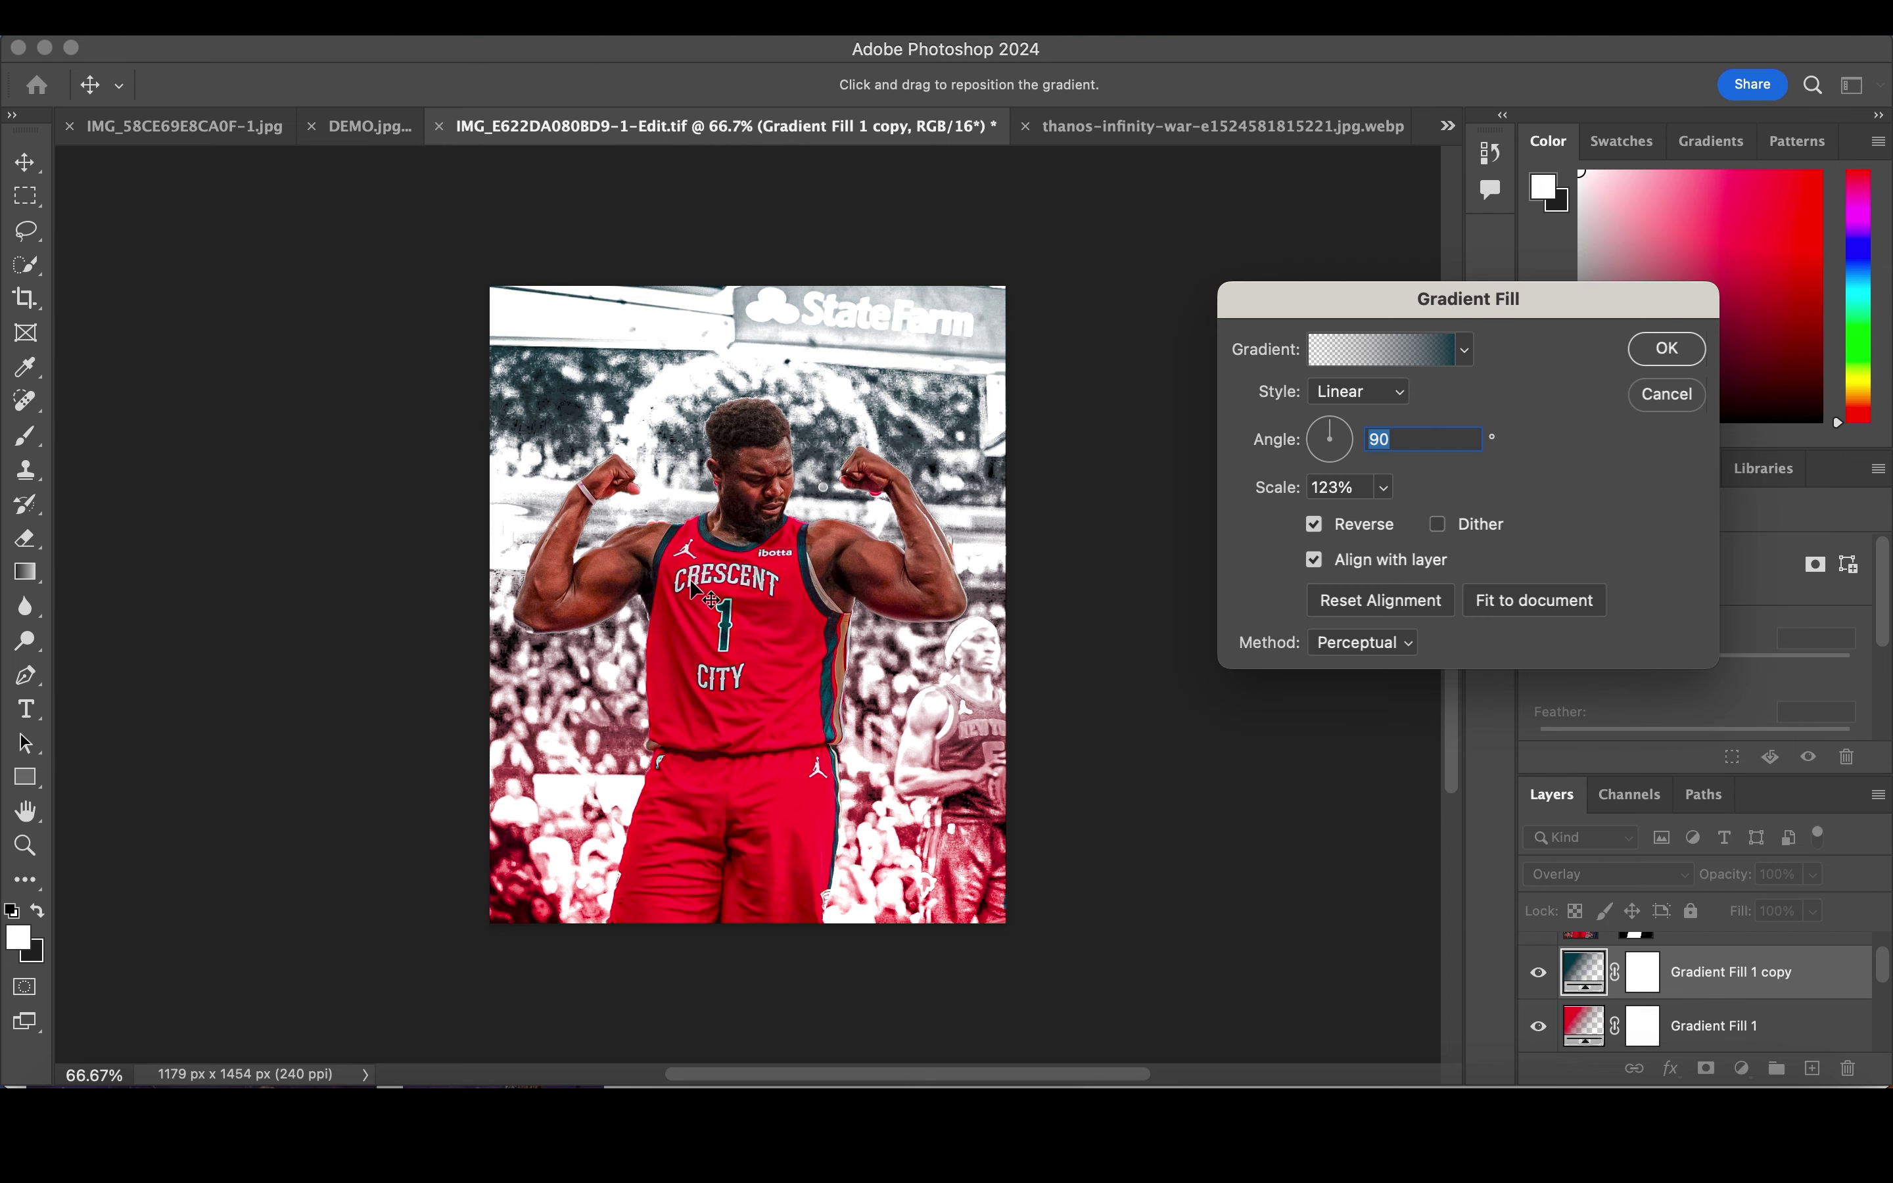
pyautogui.press('Return')
pyautogui.scroll(2, 1682, 1006)
pyautogui.scroll(2, 1682, 1006)
pyautogui.click(1682, 990)
# Step: Toggle Layer 2 and Layer 2 copy visibility to compare the look
pyautogui.click(1539, 978)
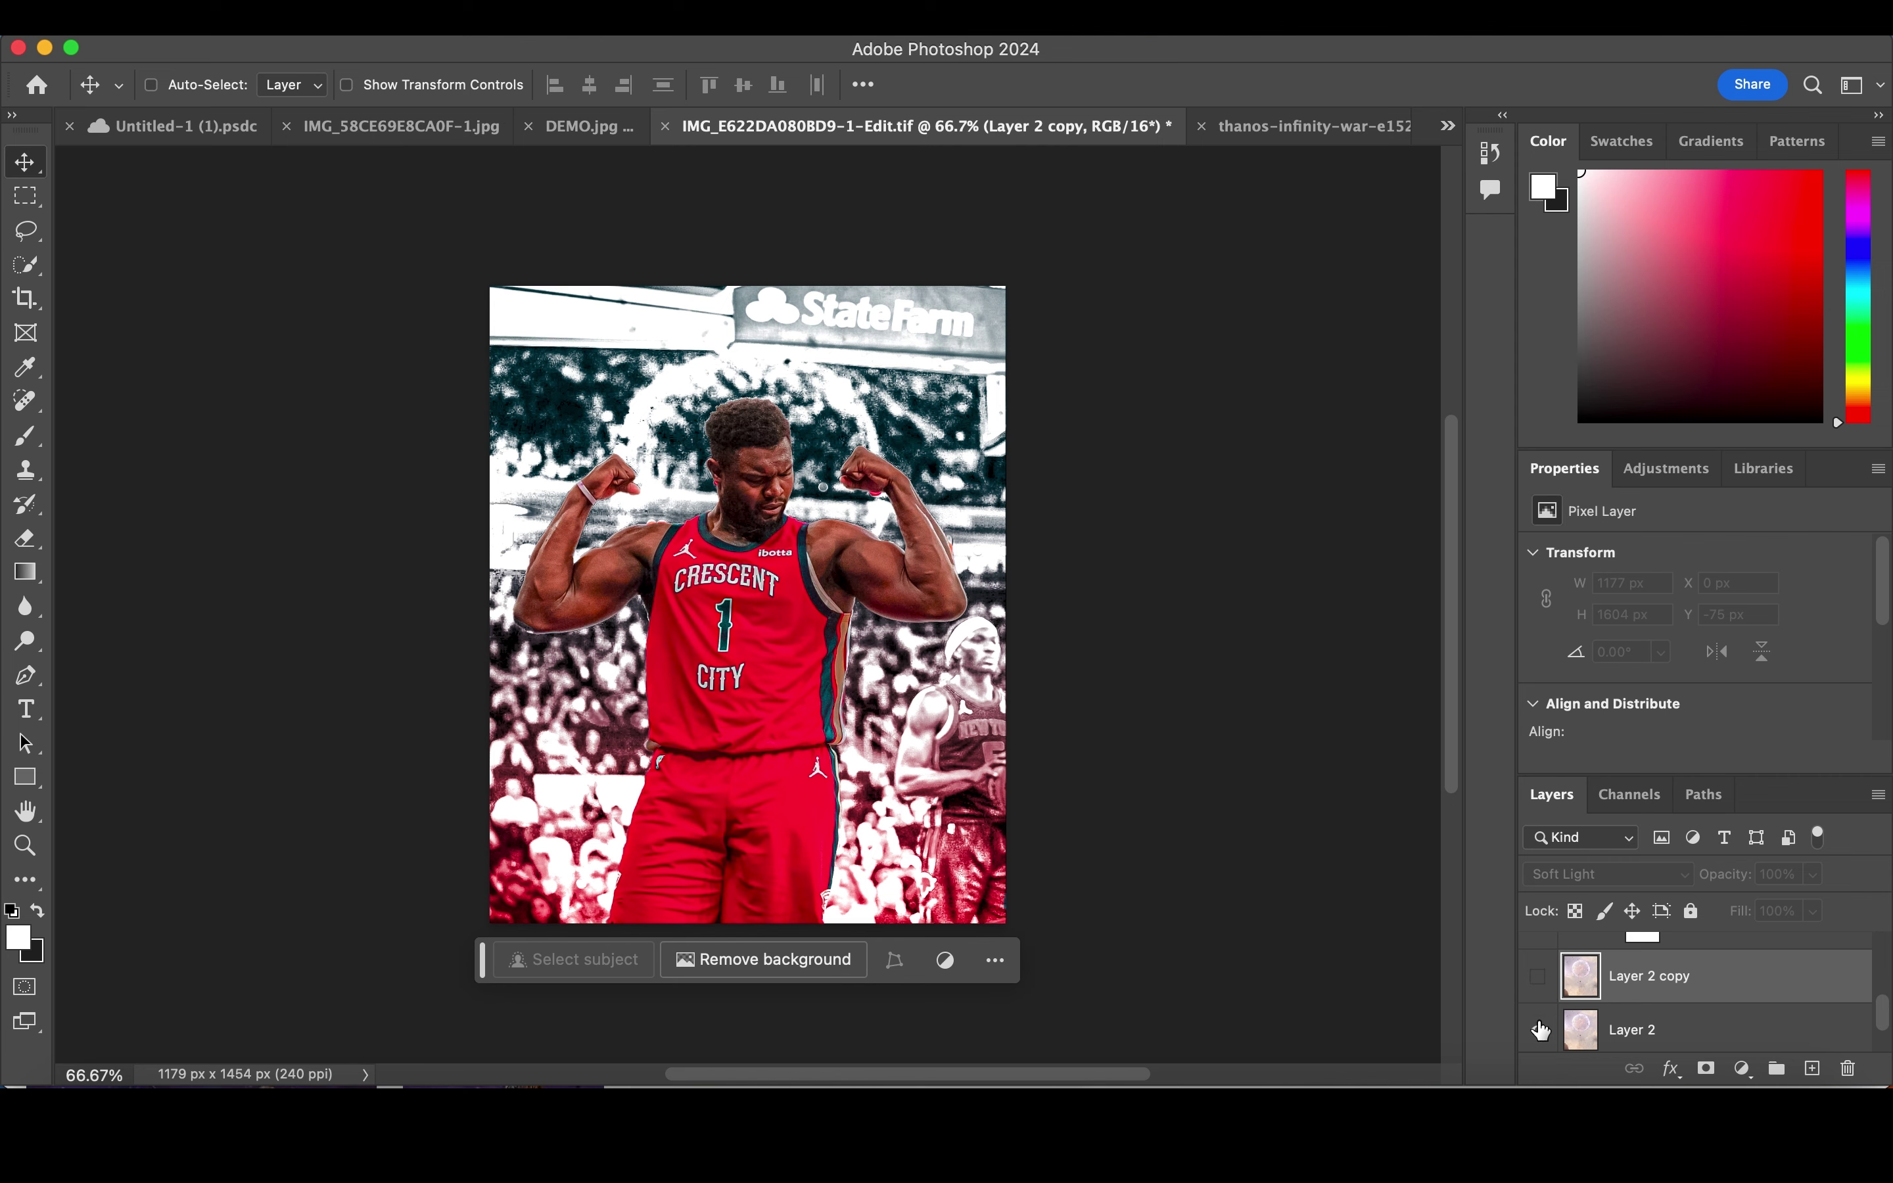
pyautogui.click(1539, 1030)
pyautogui.click(1539, 978)
pyautogui.click(1541, 1030)
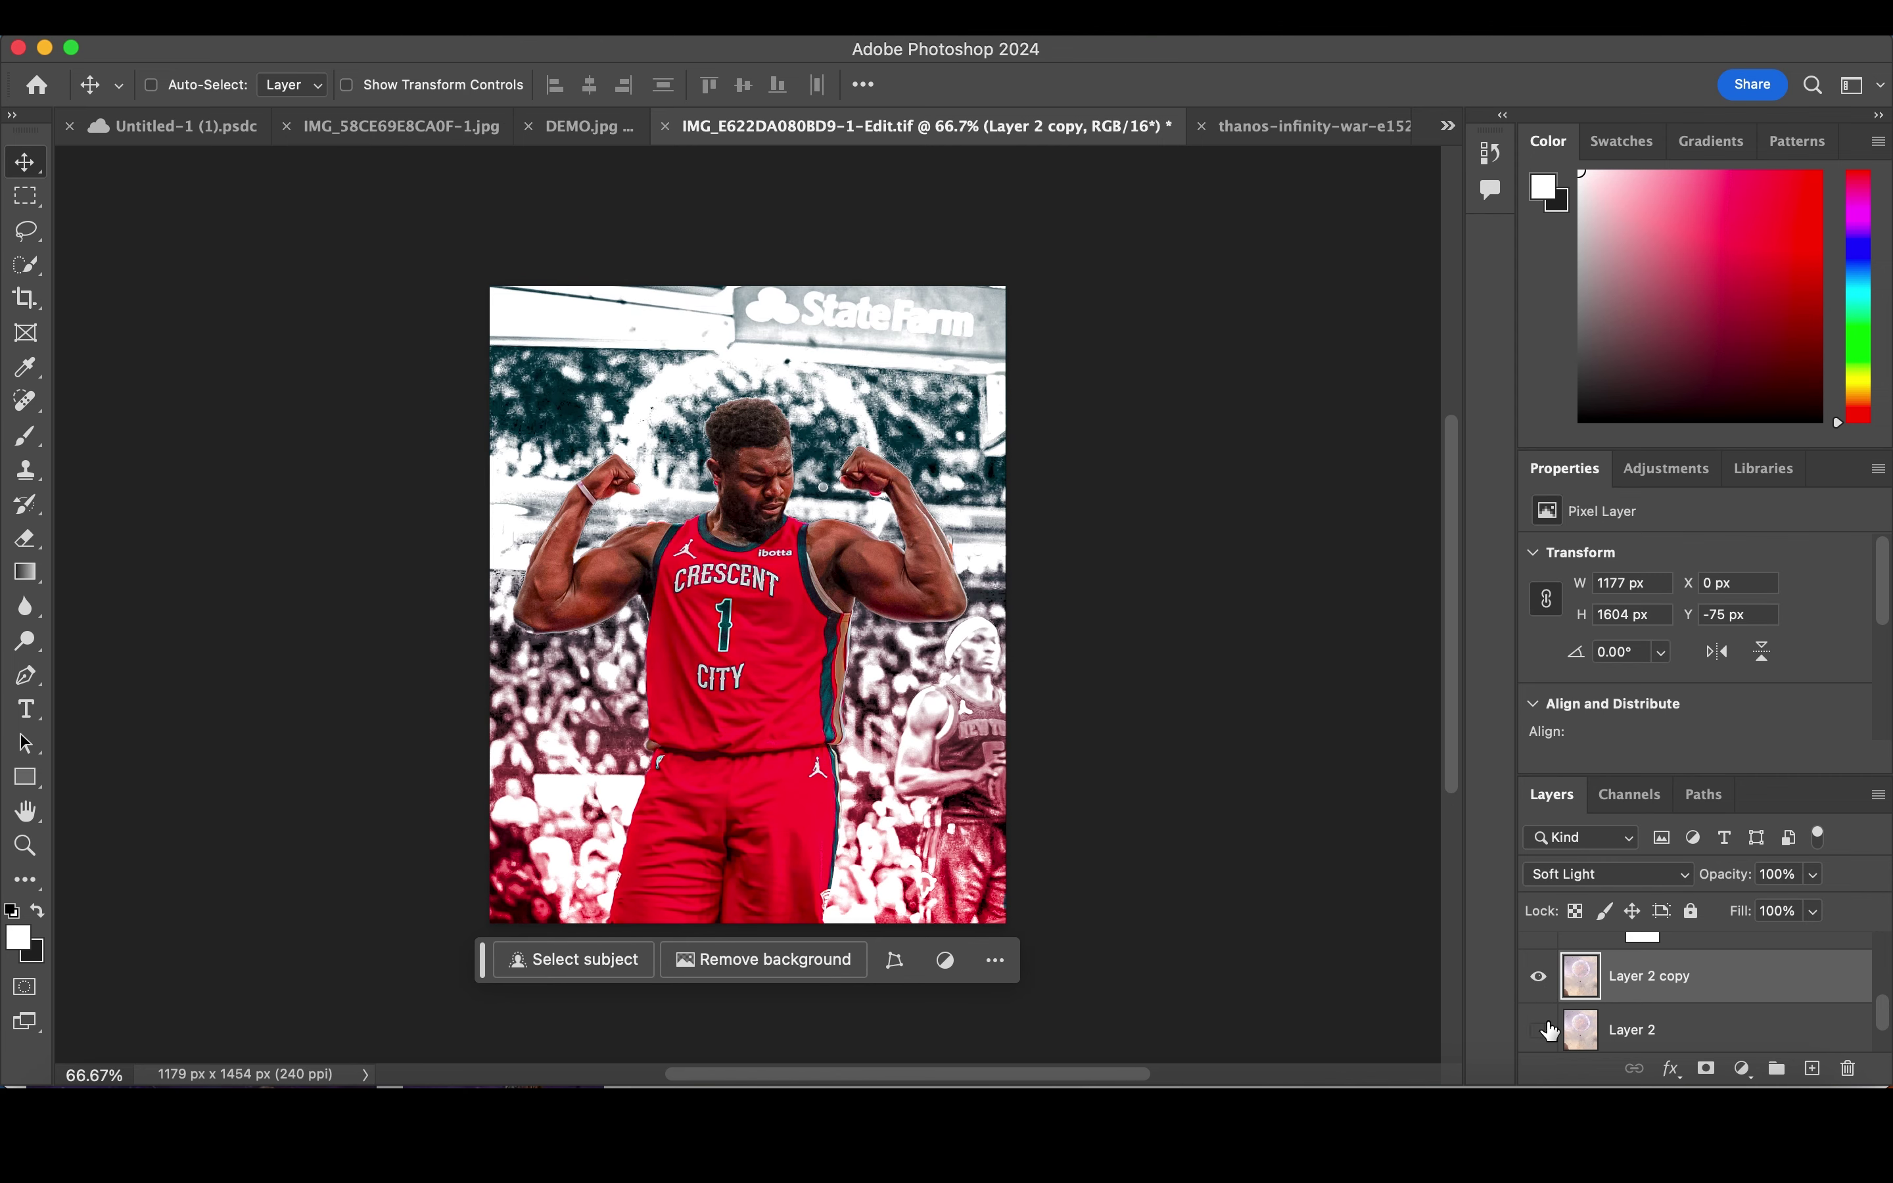
pyautogui.click(1541, 1030)
pyautogui.click(1686, 1022)
pyautogui.click(1739, 995)
# Step: Add a Levels adjustment with black input 0 and midtones at 0.73
pyautogui.click(1744, 1069)
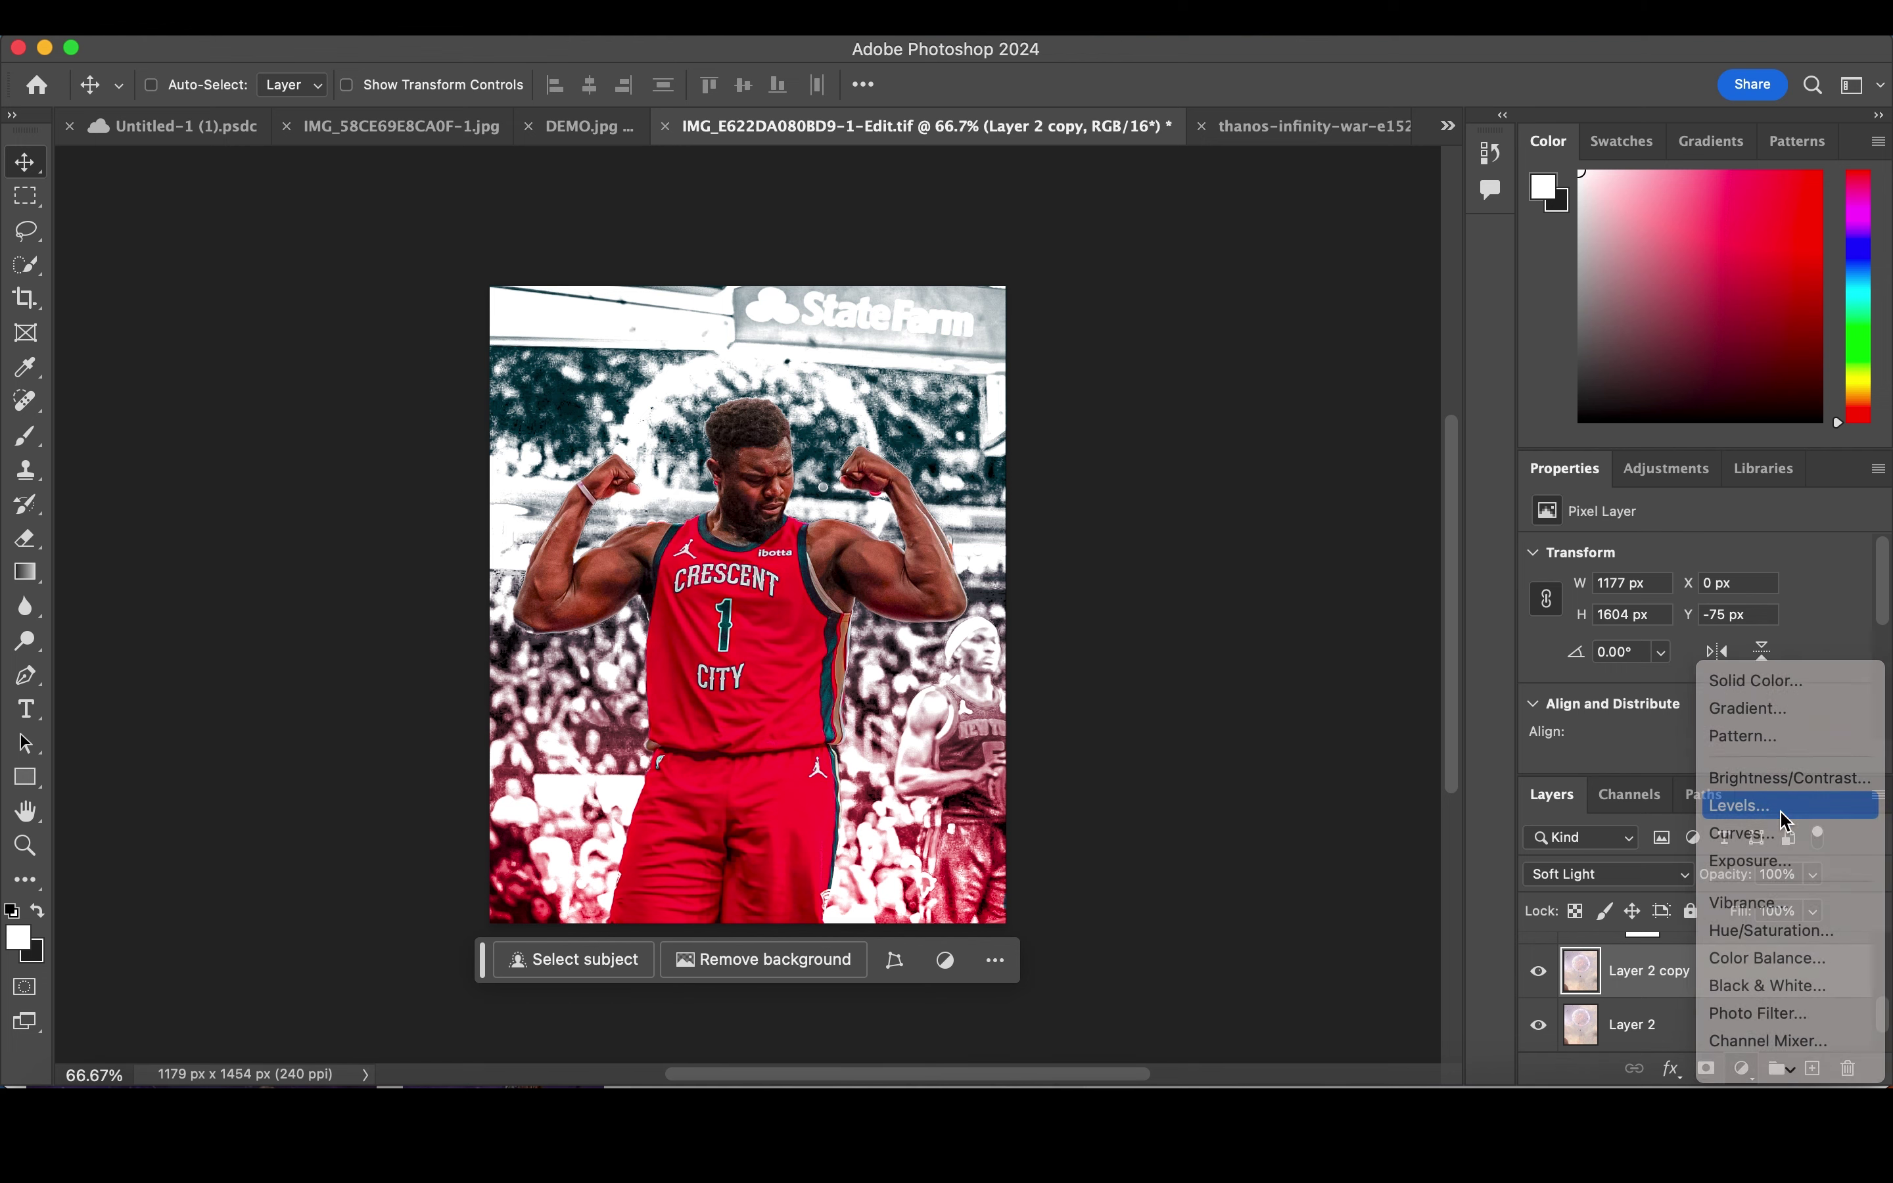
pyautogui.click(1753, 806)
pyautogui.moveTo(1618, 679); pyautogui.dragTo(1553, 681)
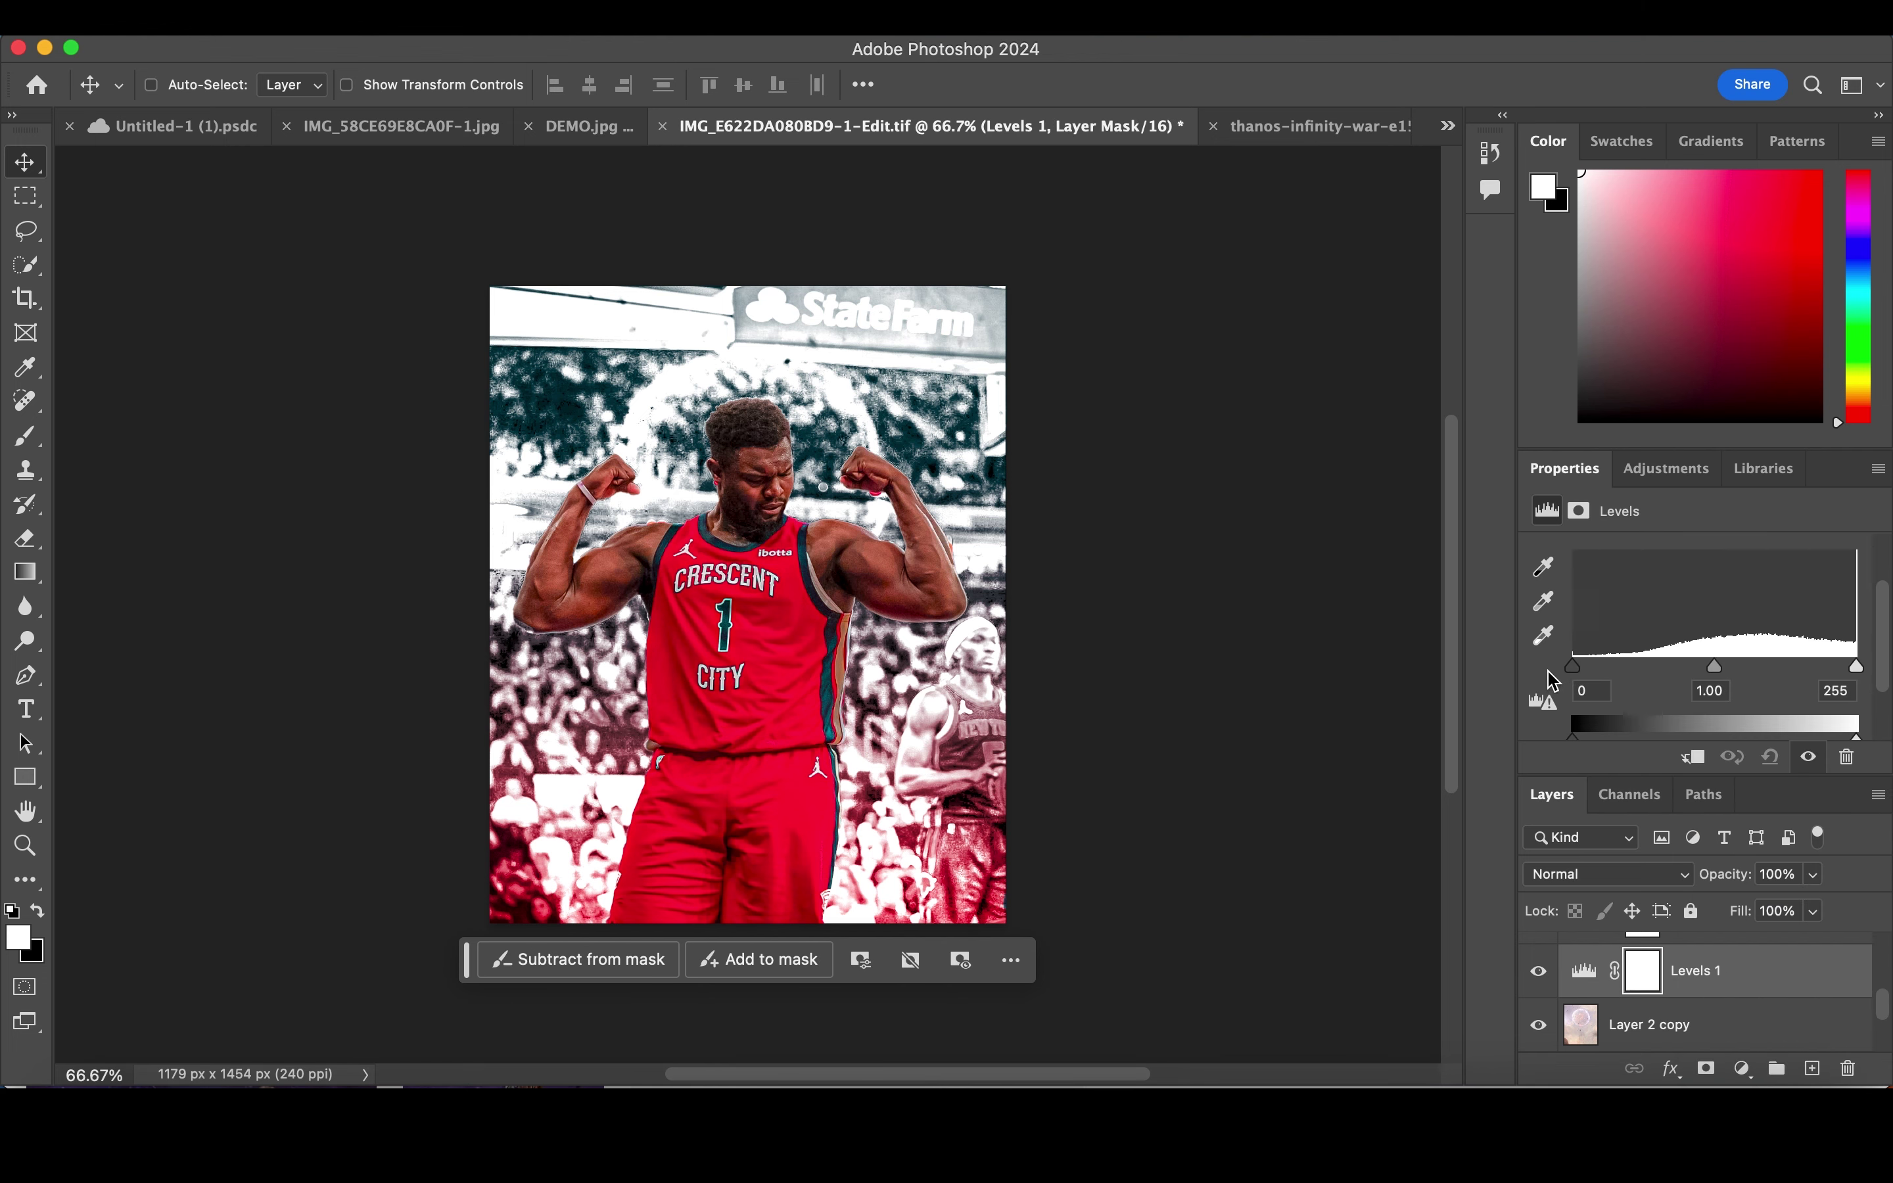
pyautogui.moveTo(1717, 667)
pyautogui.mouseDown()
pyautogui.moveTo(1660, 668)
pyautogui.moveTo(1748, 670)
pyautogui.mouseUp()
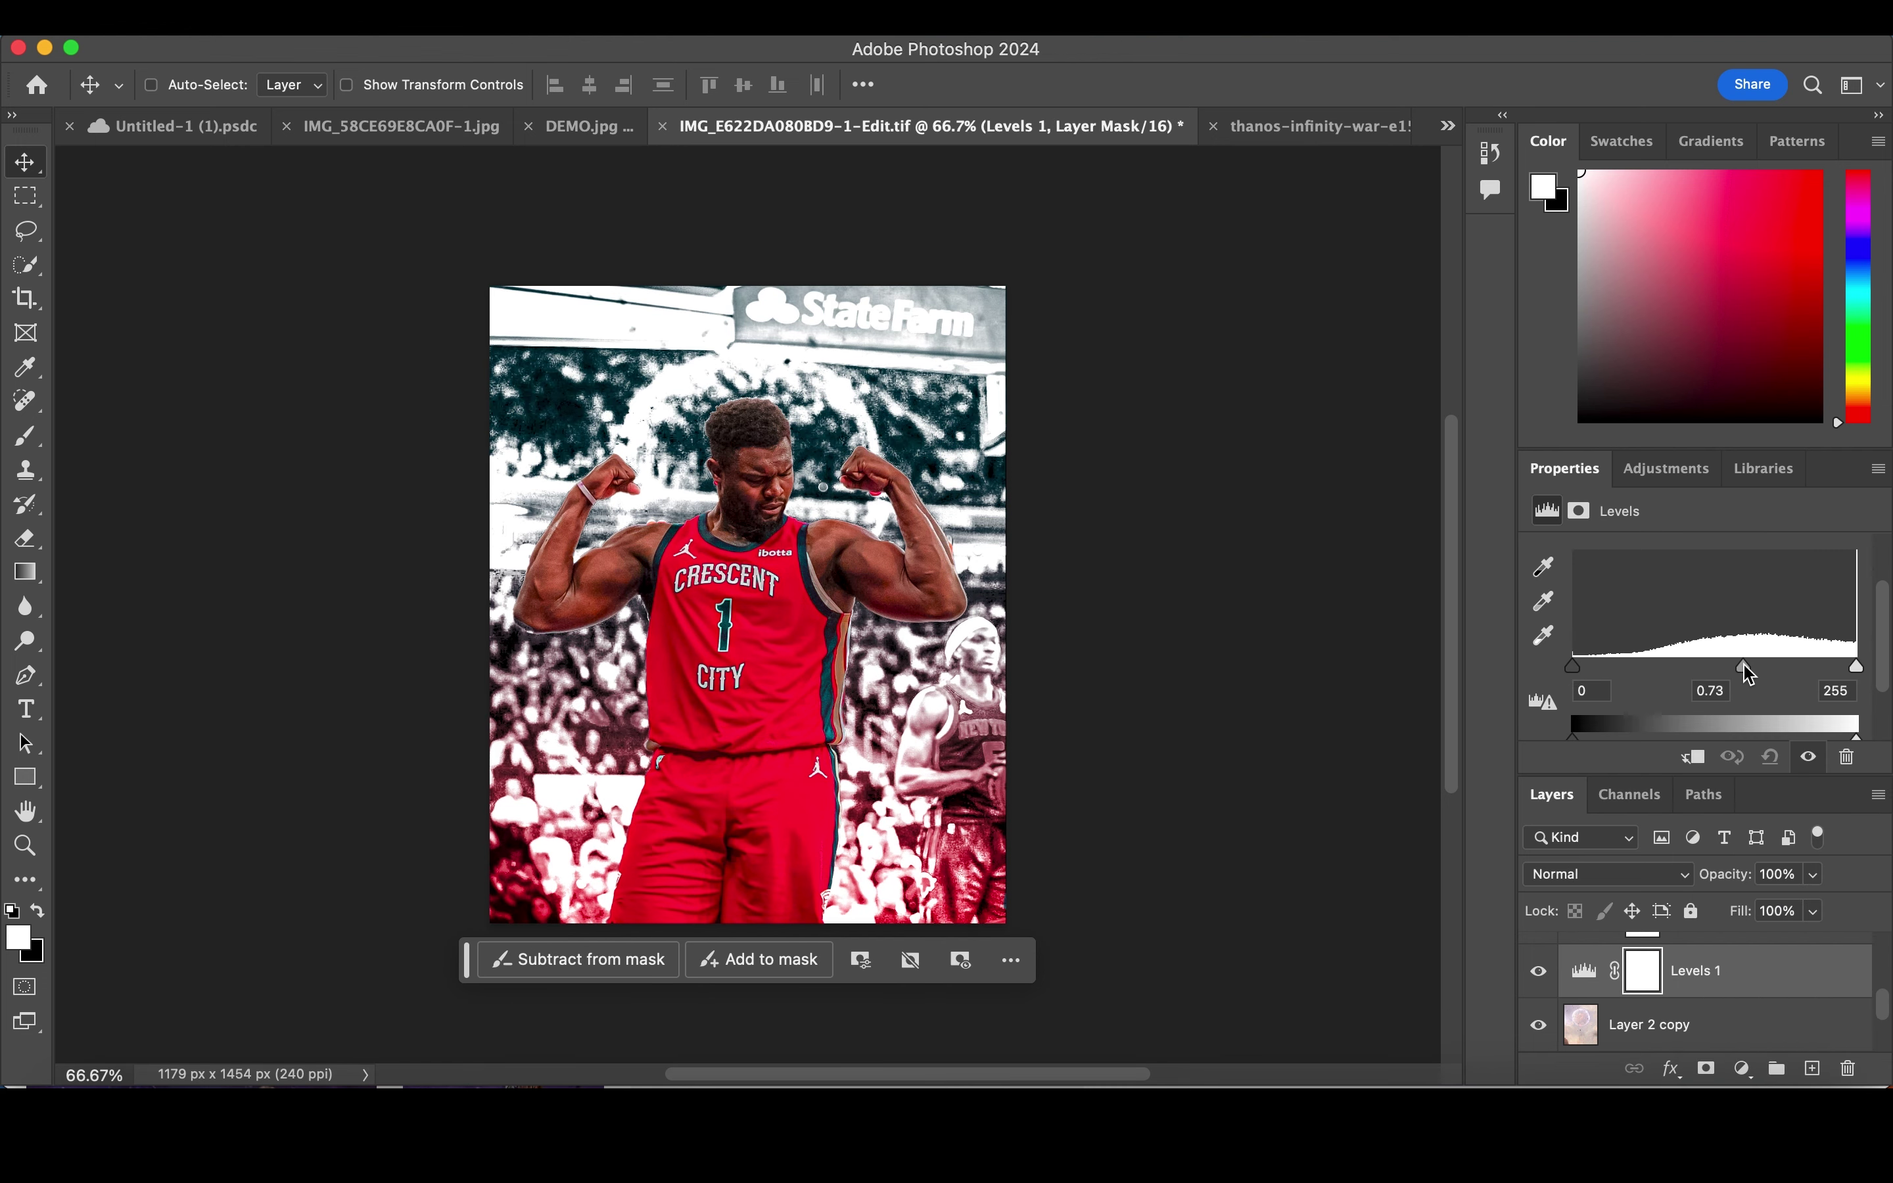
# Step: Hide Layer 2 and set Layer 2 copy's blend mode to Hard Light
pyautogui.click(1616, 1022)
pyautogui.scroll(-2, 1586, 989)
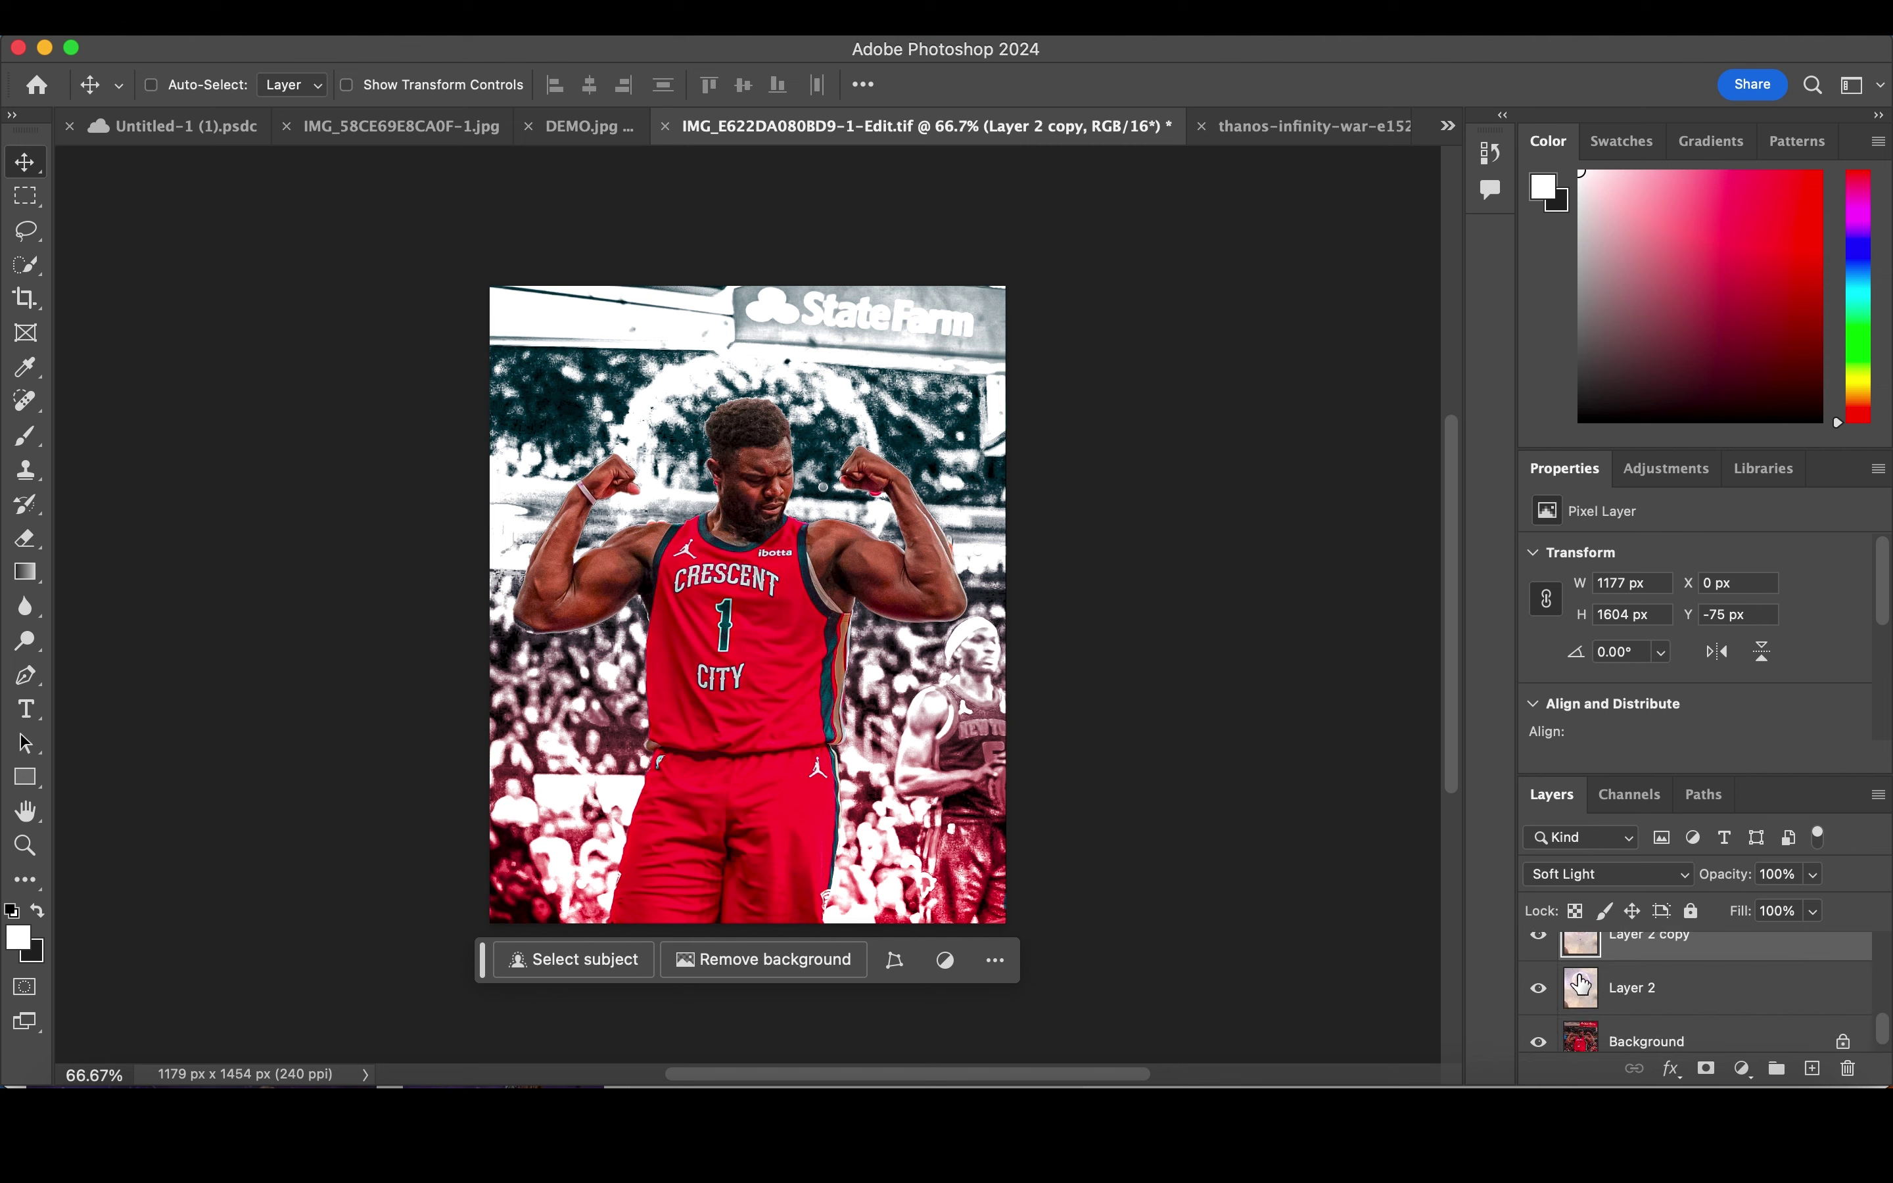
pyautogui.click(1539, 989)
pyautogui.click(1612, 874)
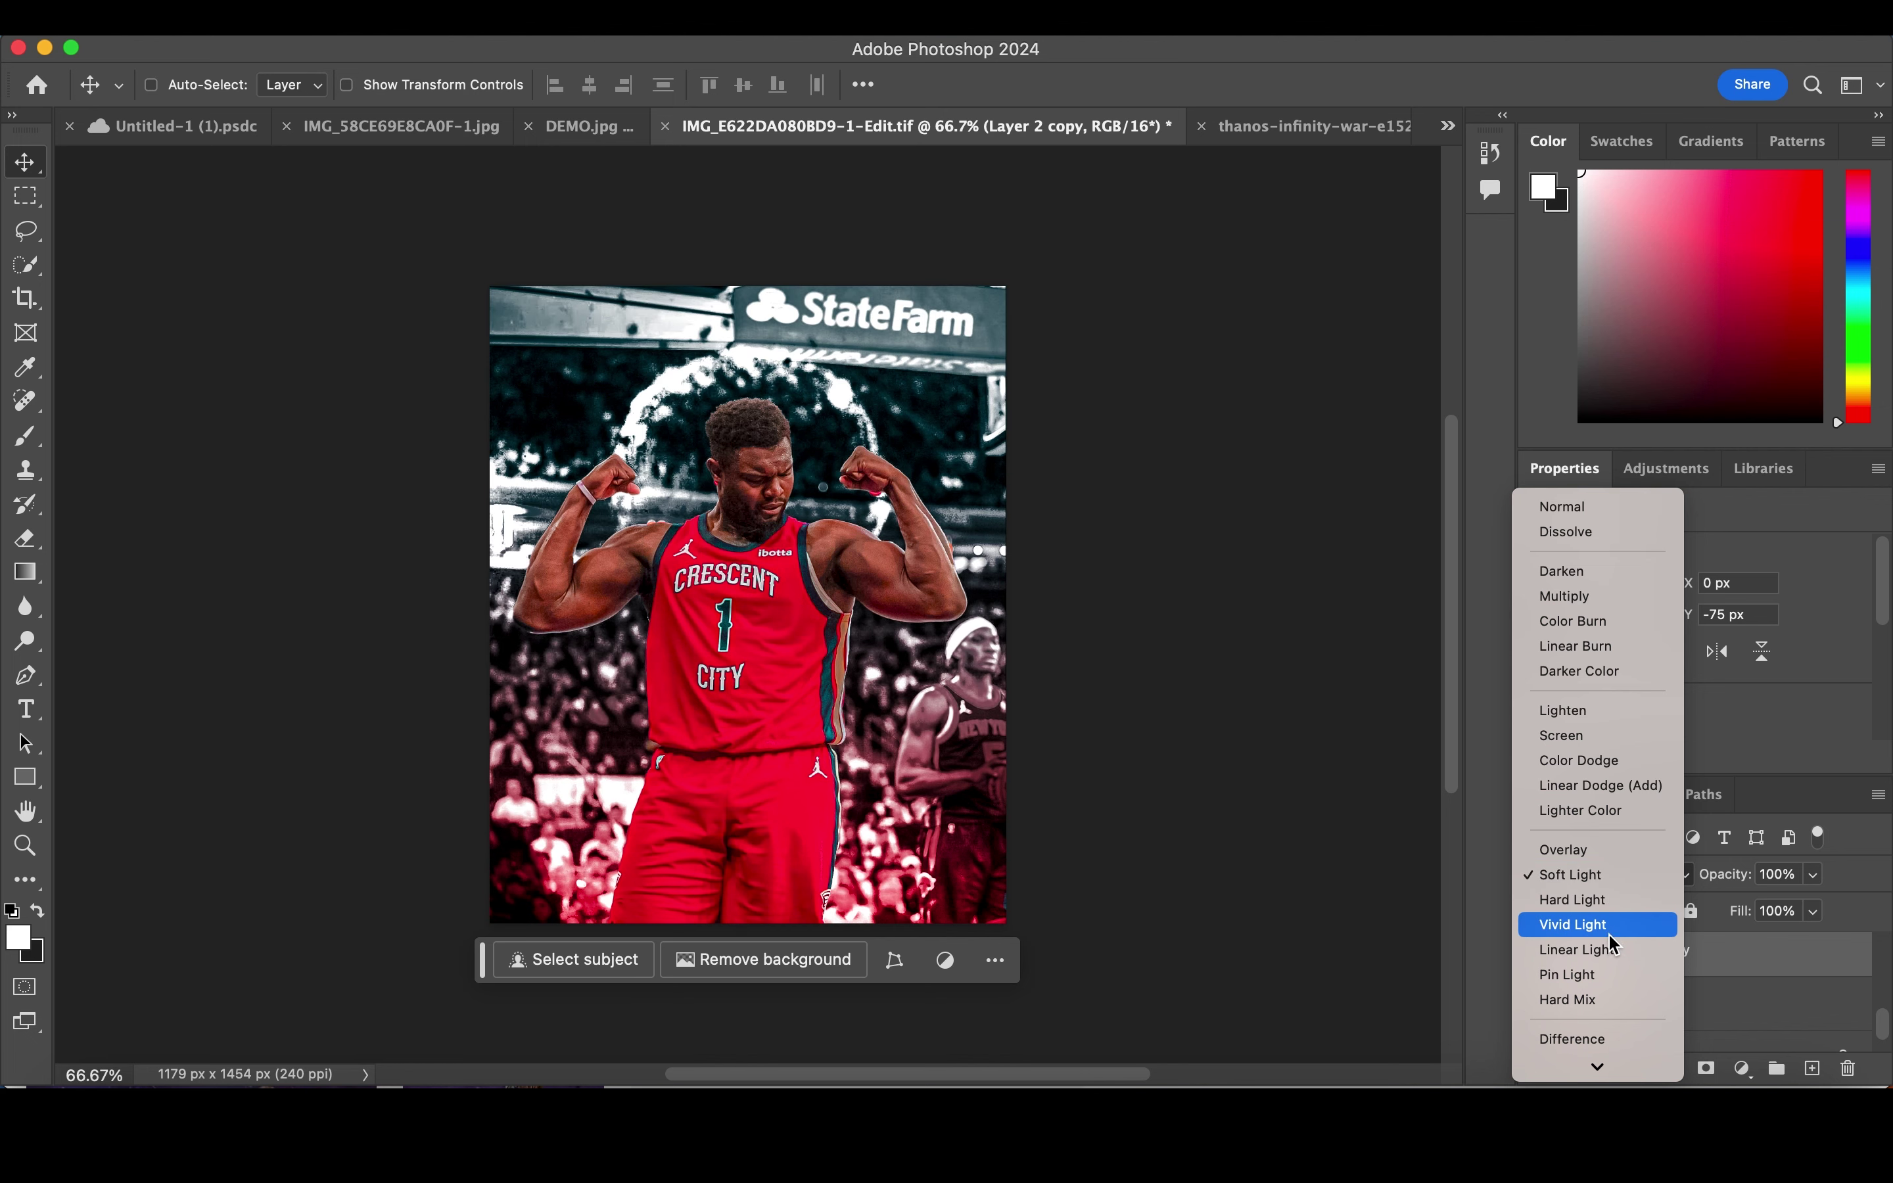
pyautogui.click(1610, 905)
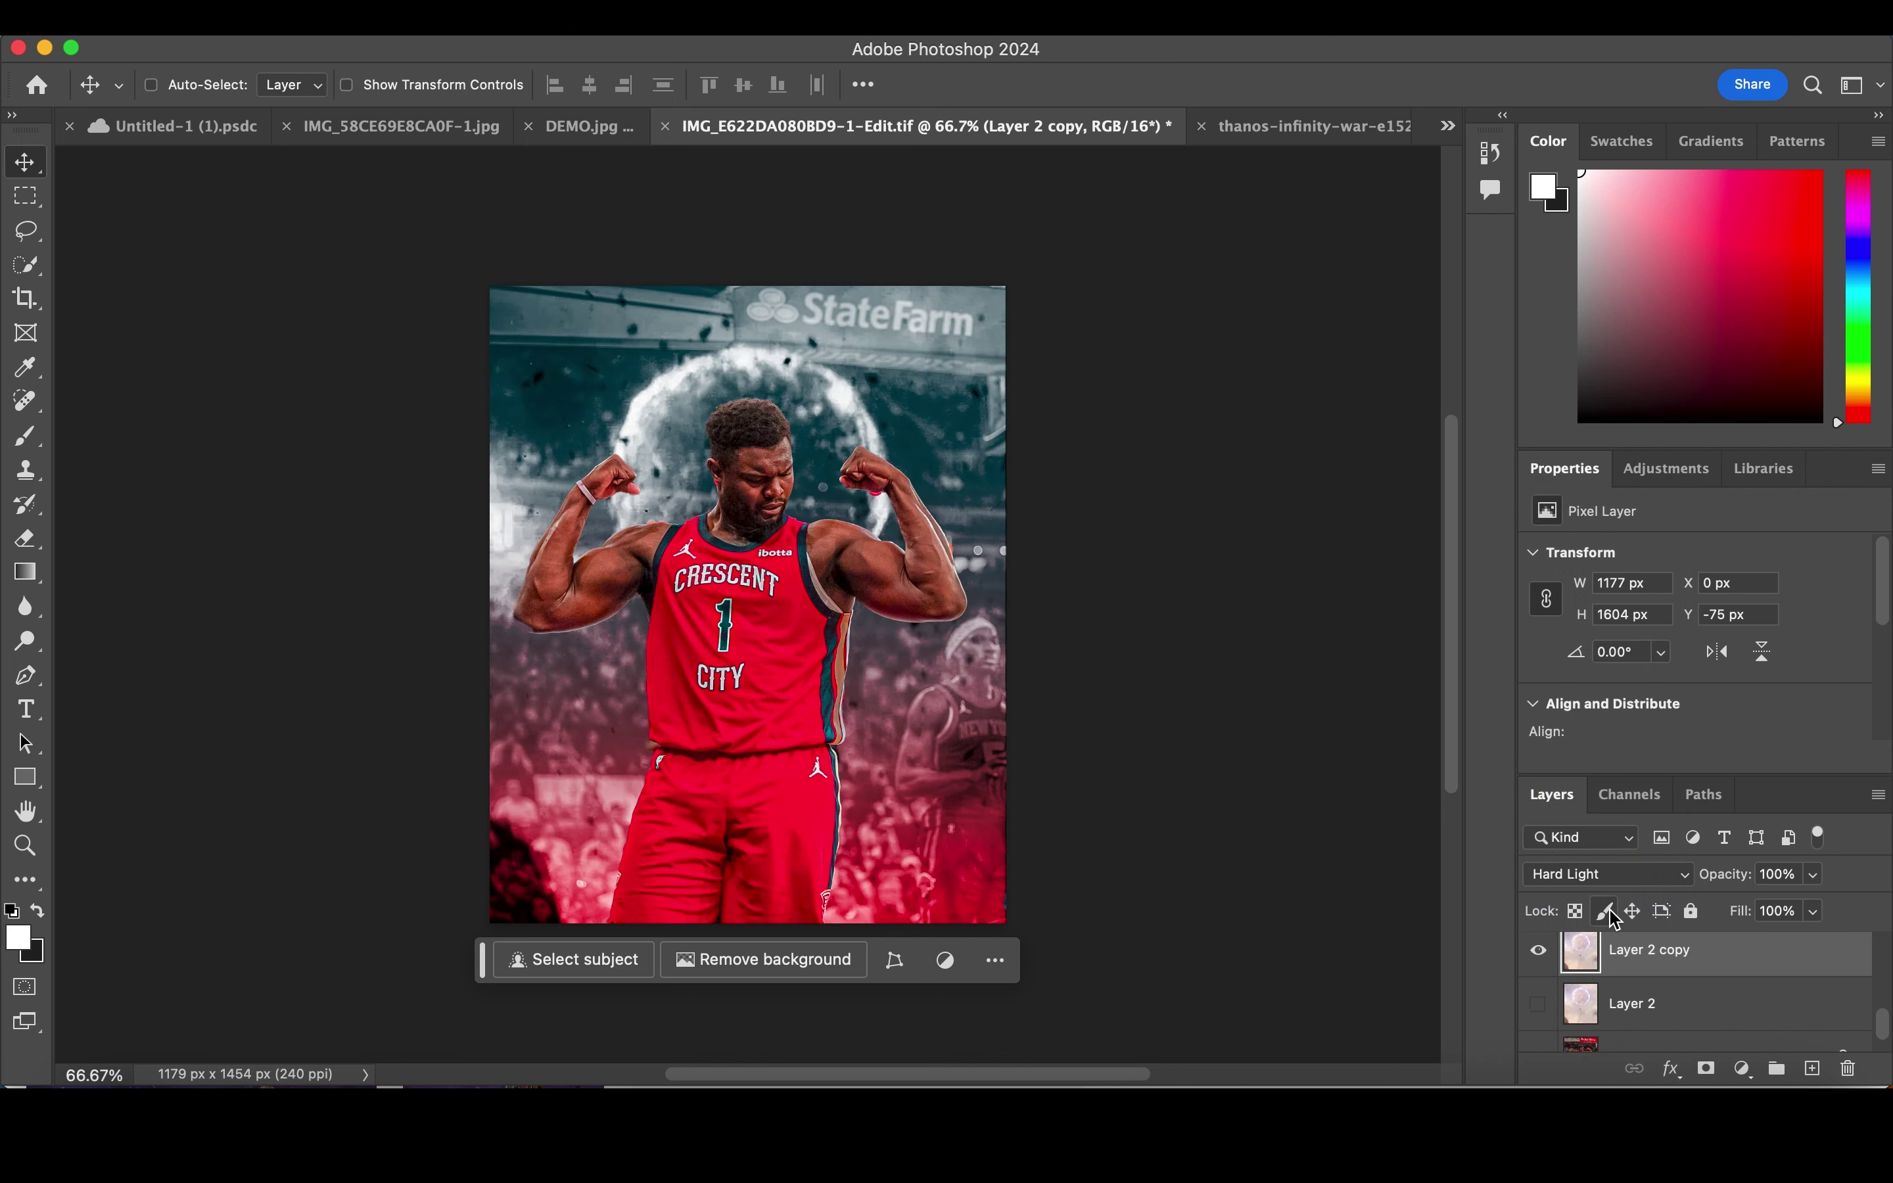
# Step: Move Layer 2 above Layer 2 copy and blend it in Soft Light
pyautogui.click(1574, 1008)
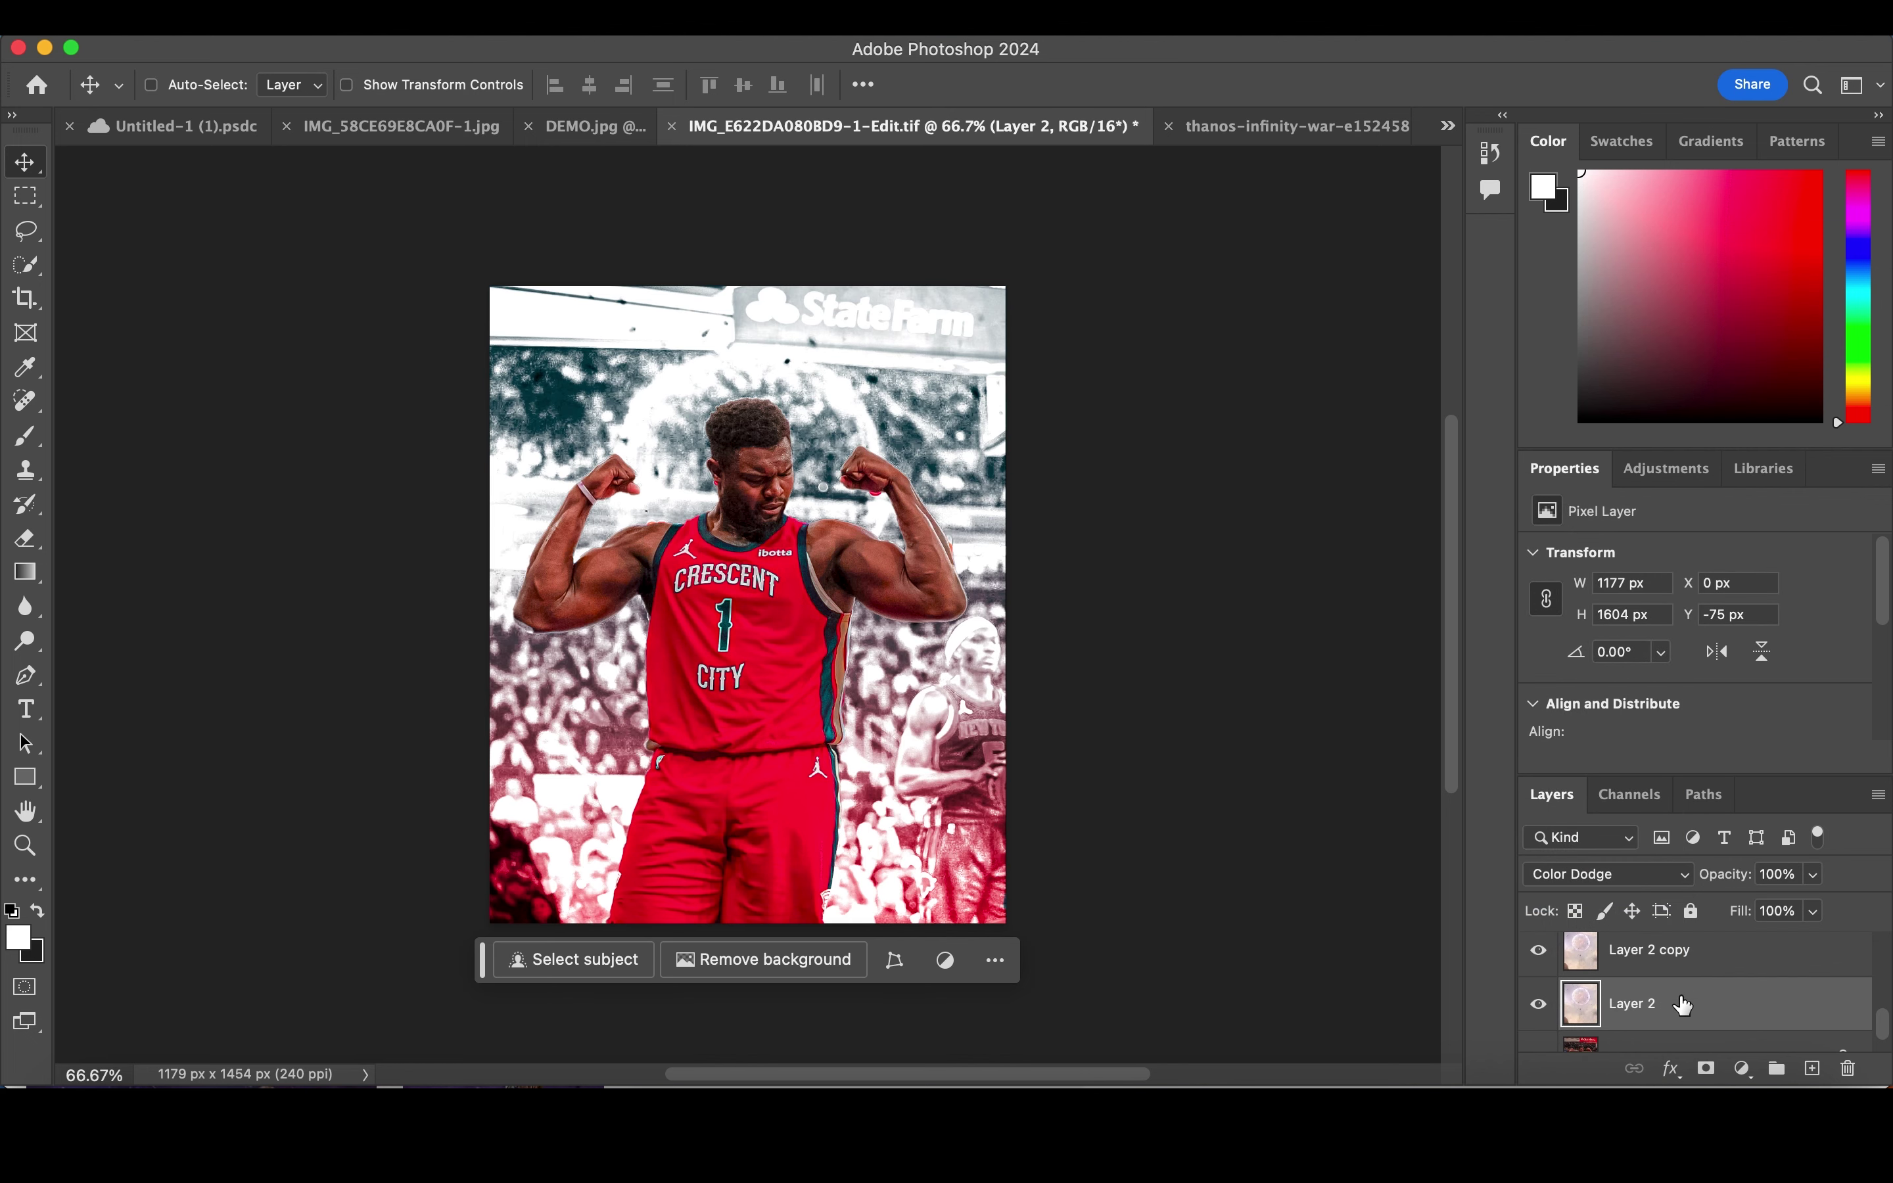
pyautogui.moveTo(1683, 1006); pyautogui.dragTo(1682, 948)
pyautogui.click(1609, 874)
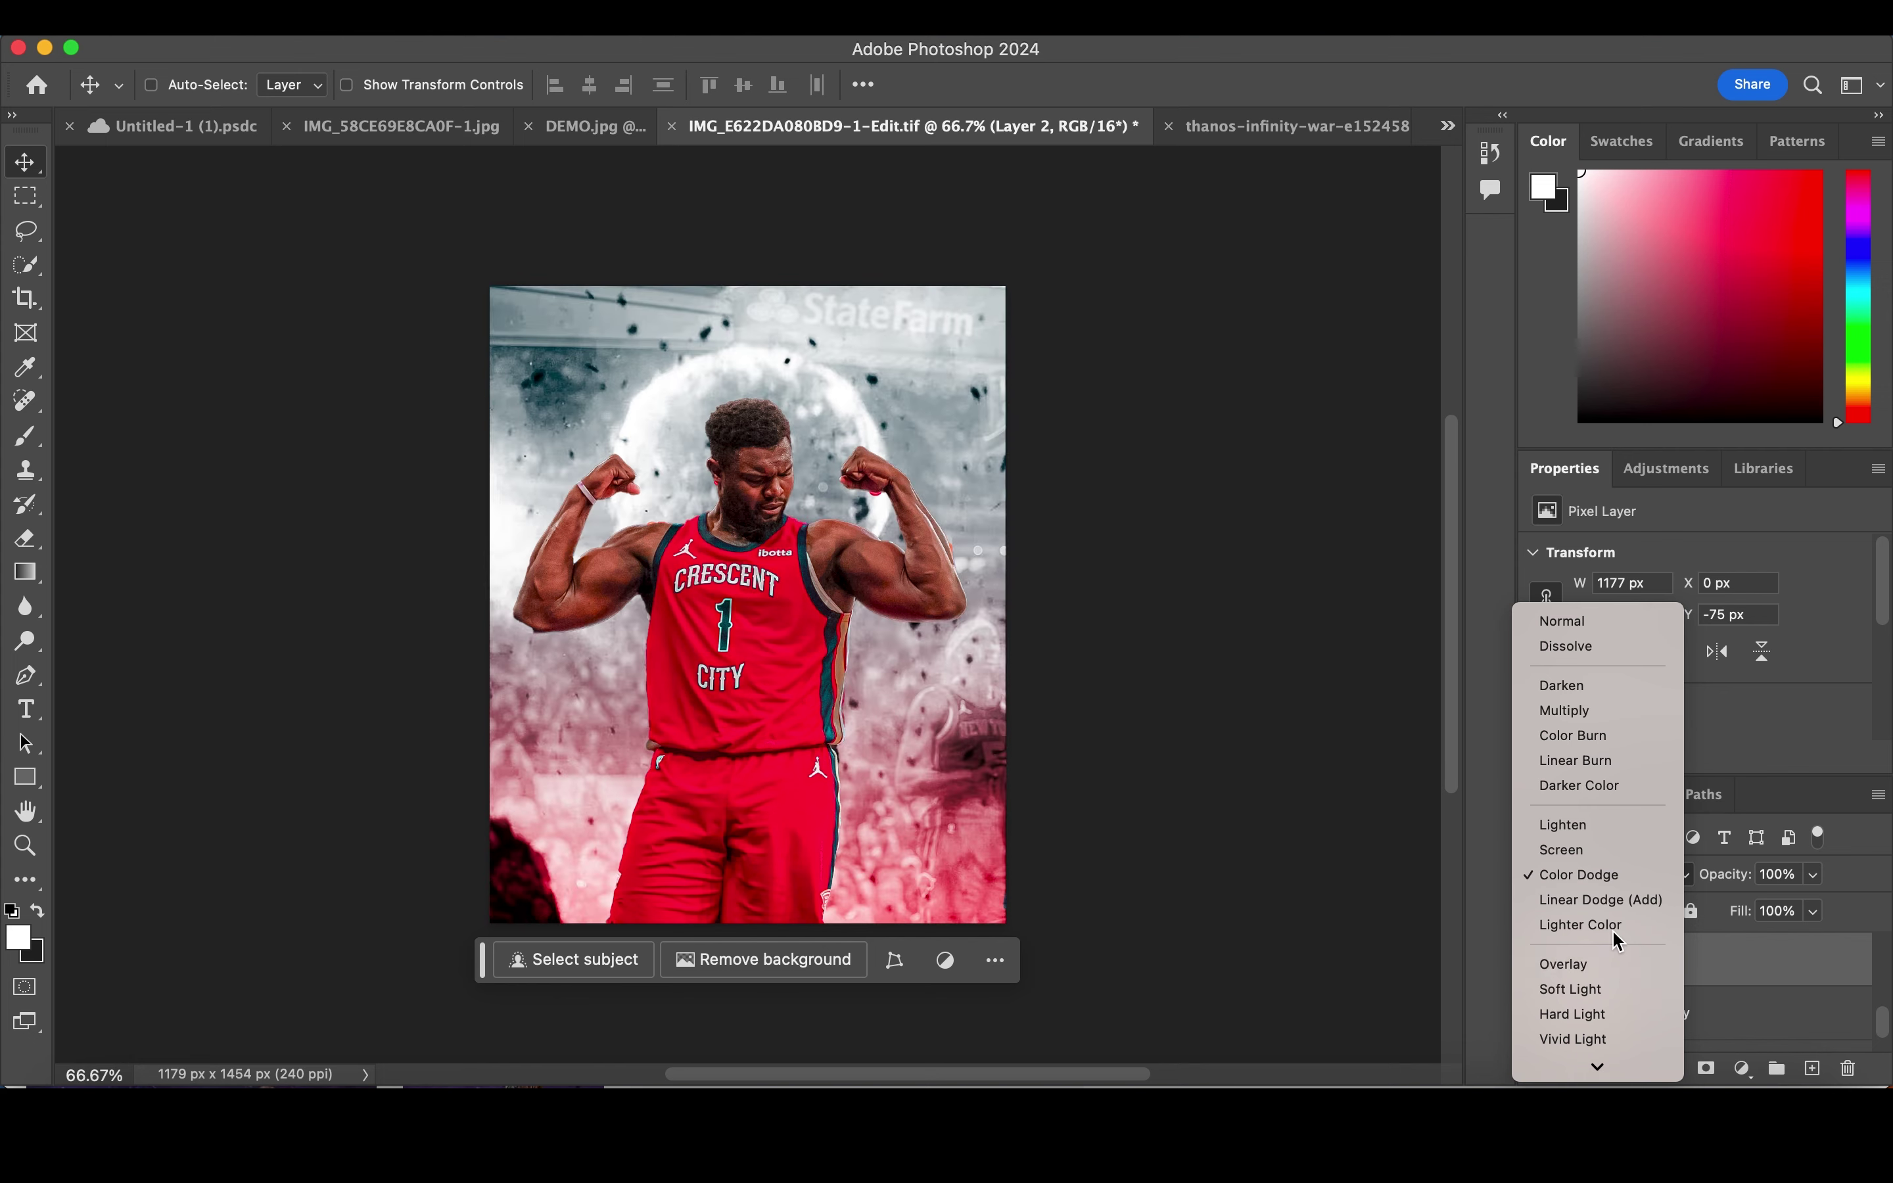
pyautogui.click(1614, 988)
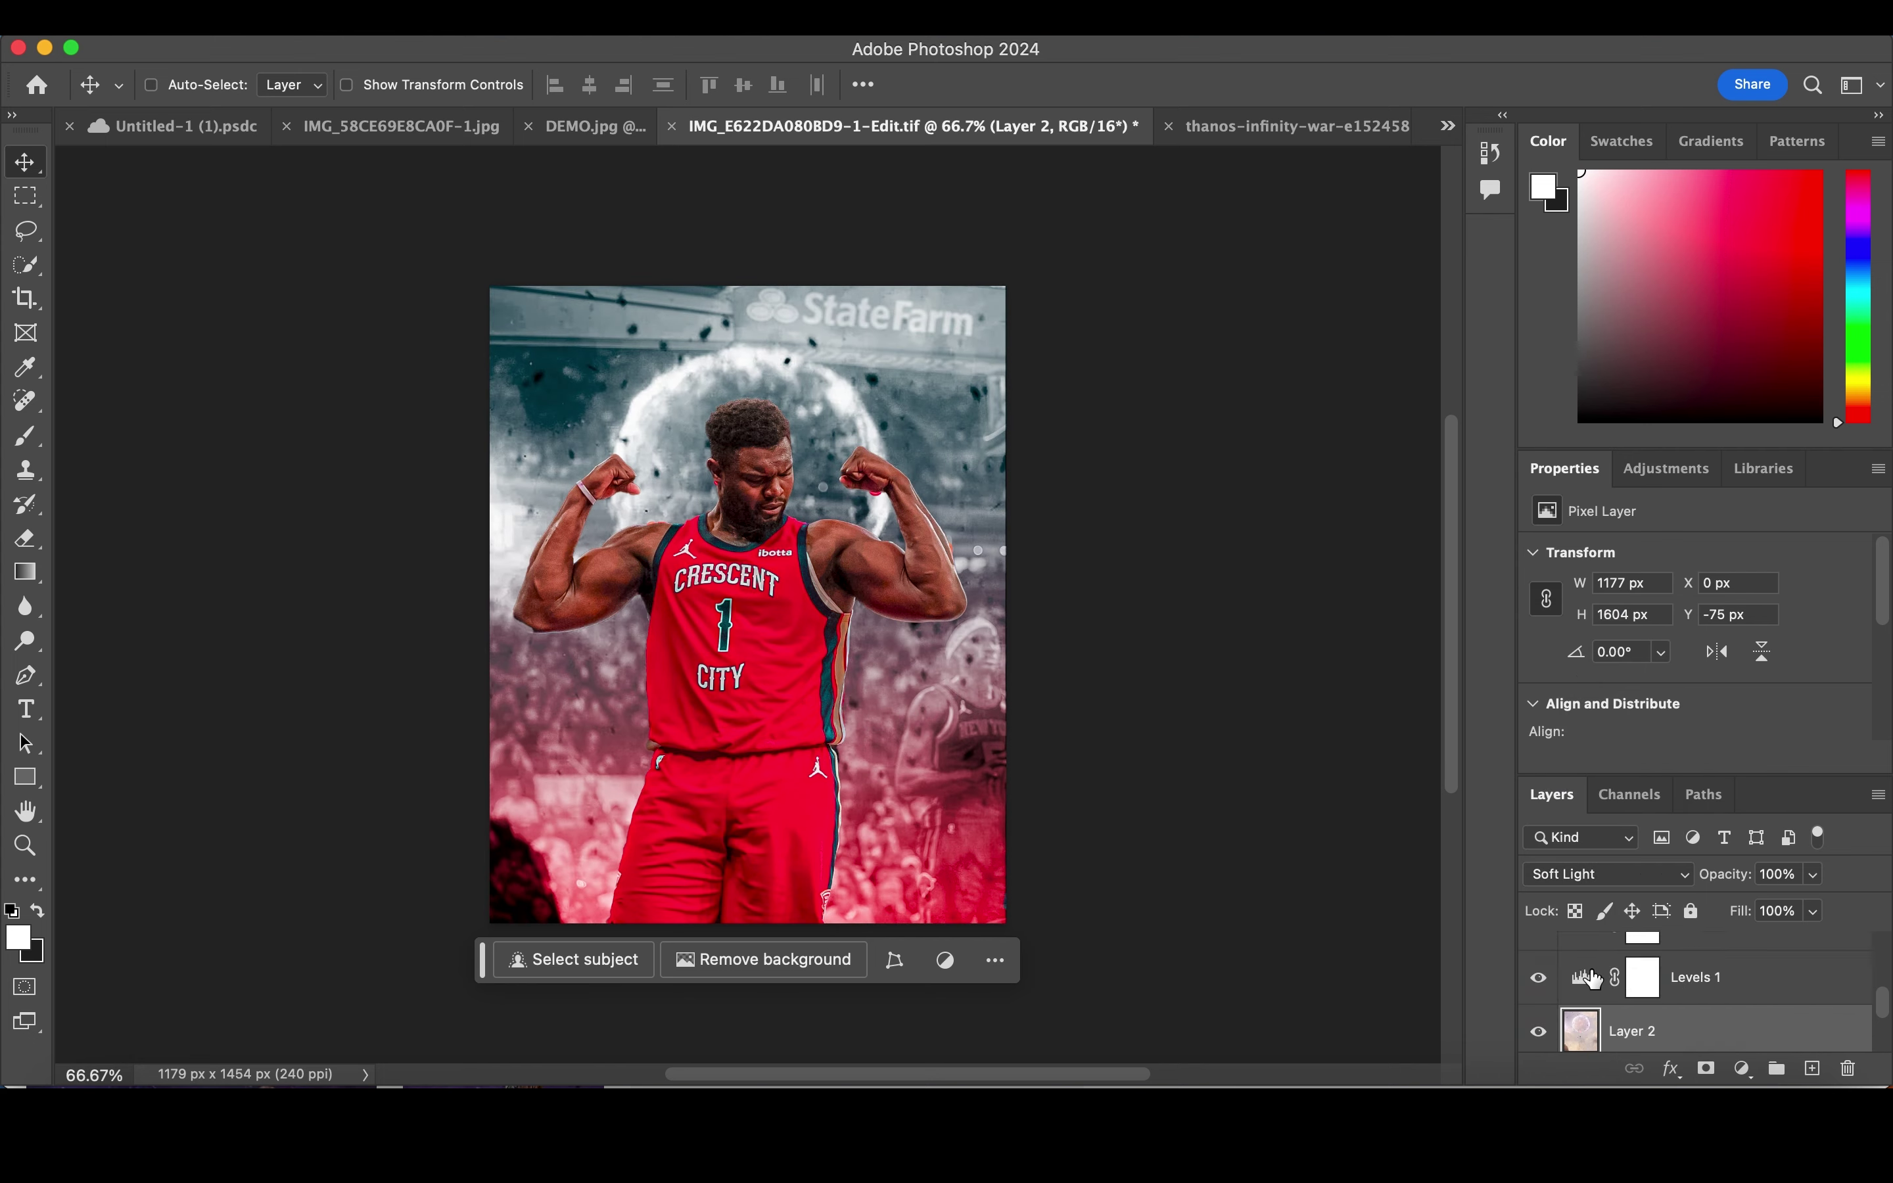
# Step: Set Levels 1 to black input 58 and midtones 0.68
pyautogui.click(1539, 978)
pyautogui.click(1584, 978)
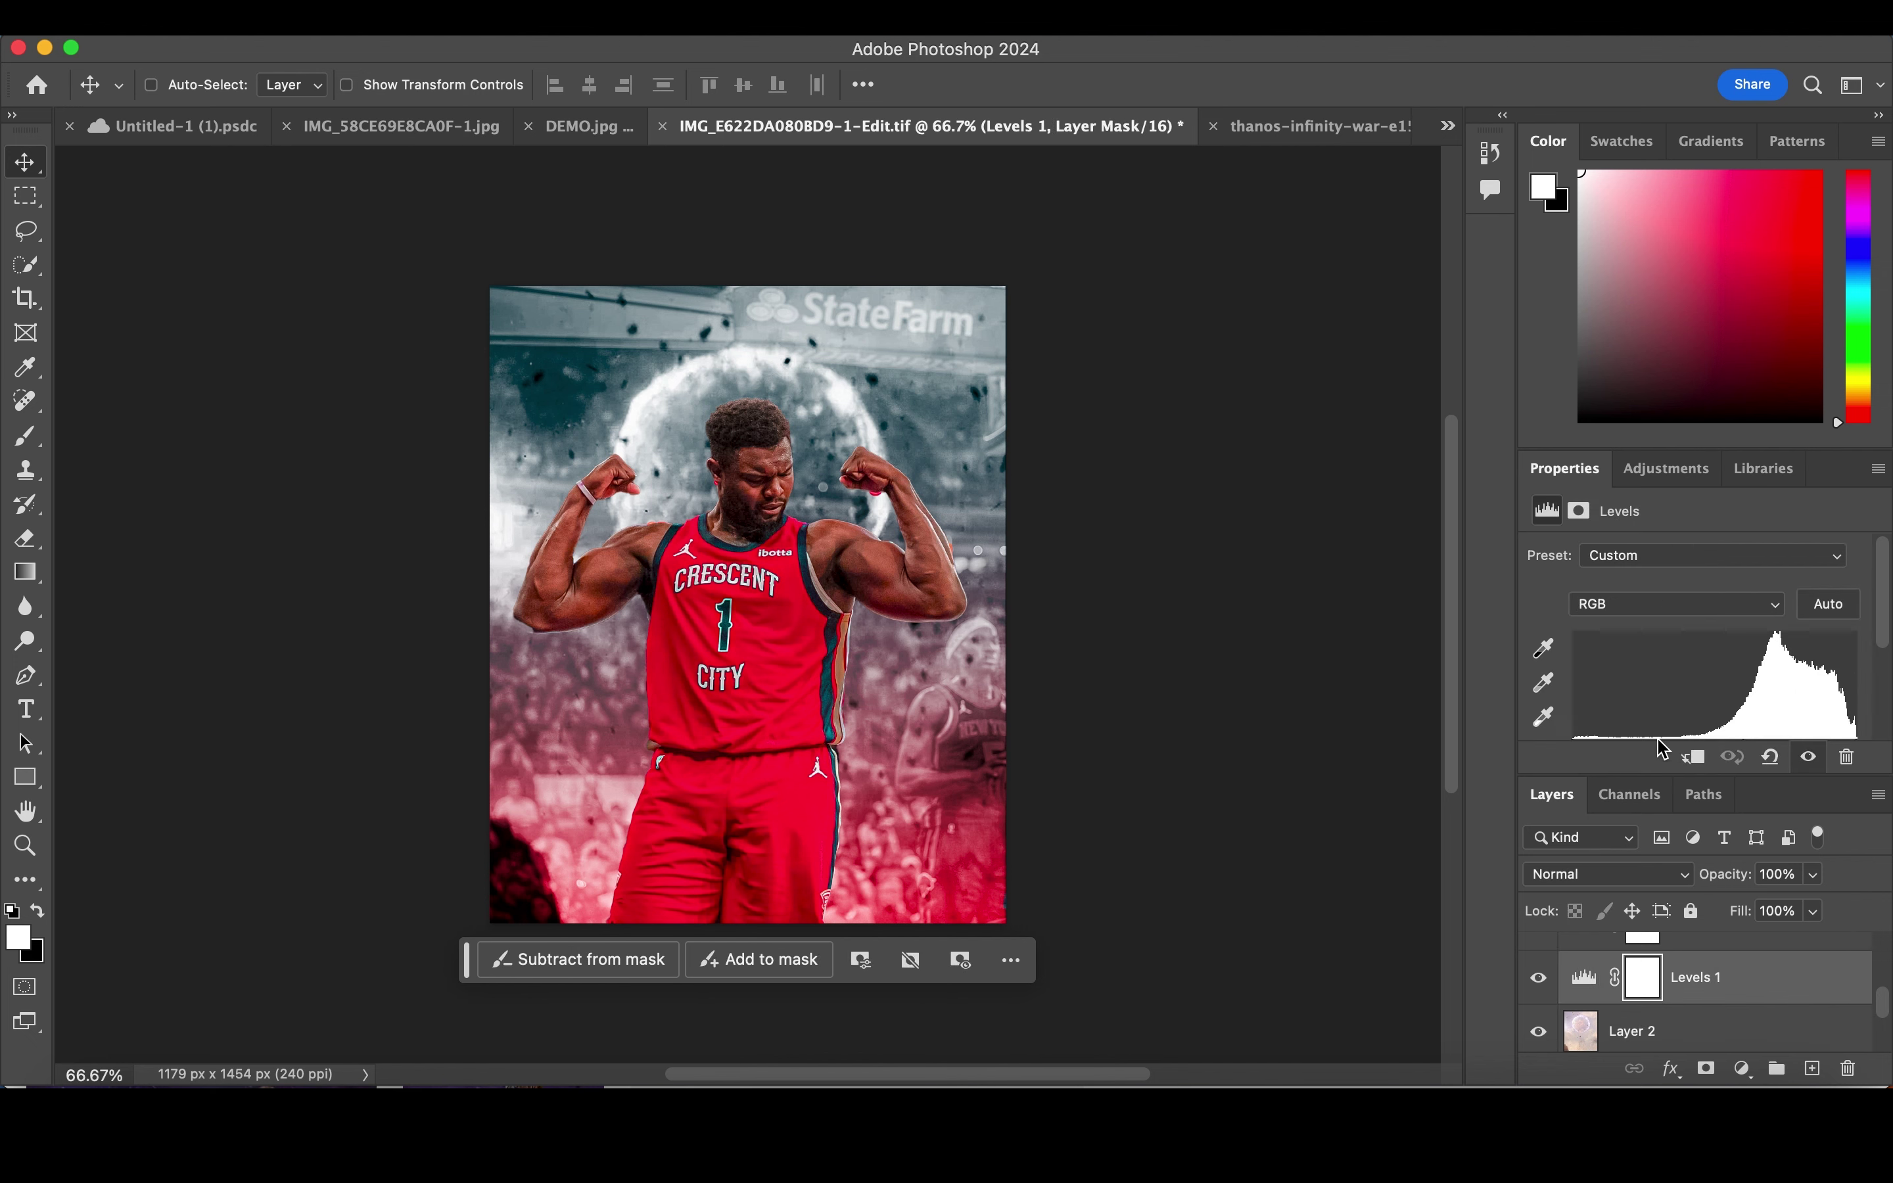
pyautogui.scroll(-3, 1664, 749)
pyautogui.moveTo(1582, 633)
pyautogui.mouseDown()
pyautogui.moveTo(1682, 641)
pyautogui.moveTo(1598, 655)
pyautogui.moveTo(1642, 650)
pyautogui.mouseUp()
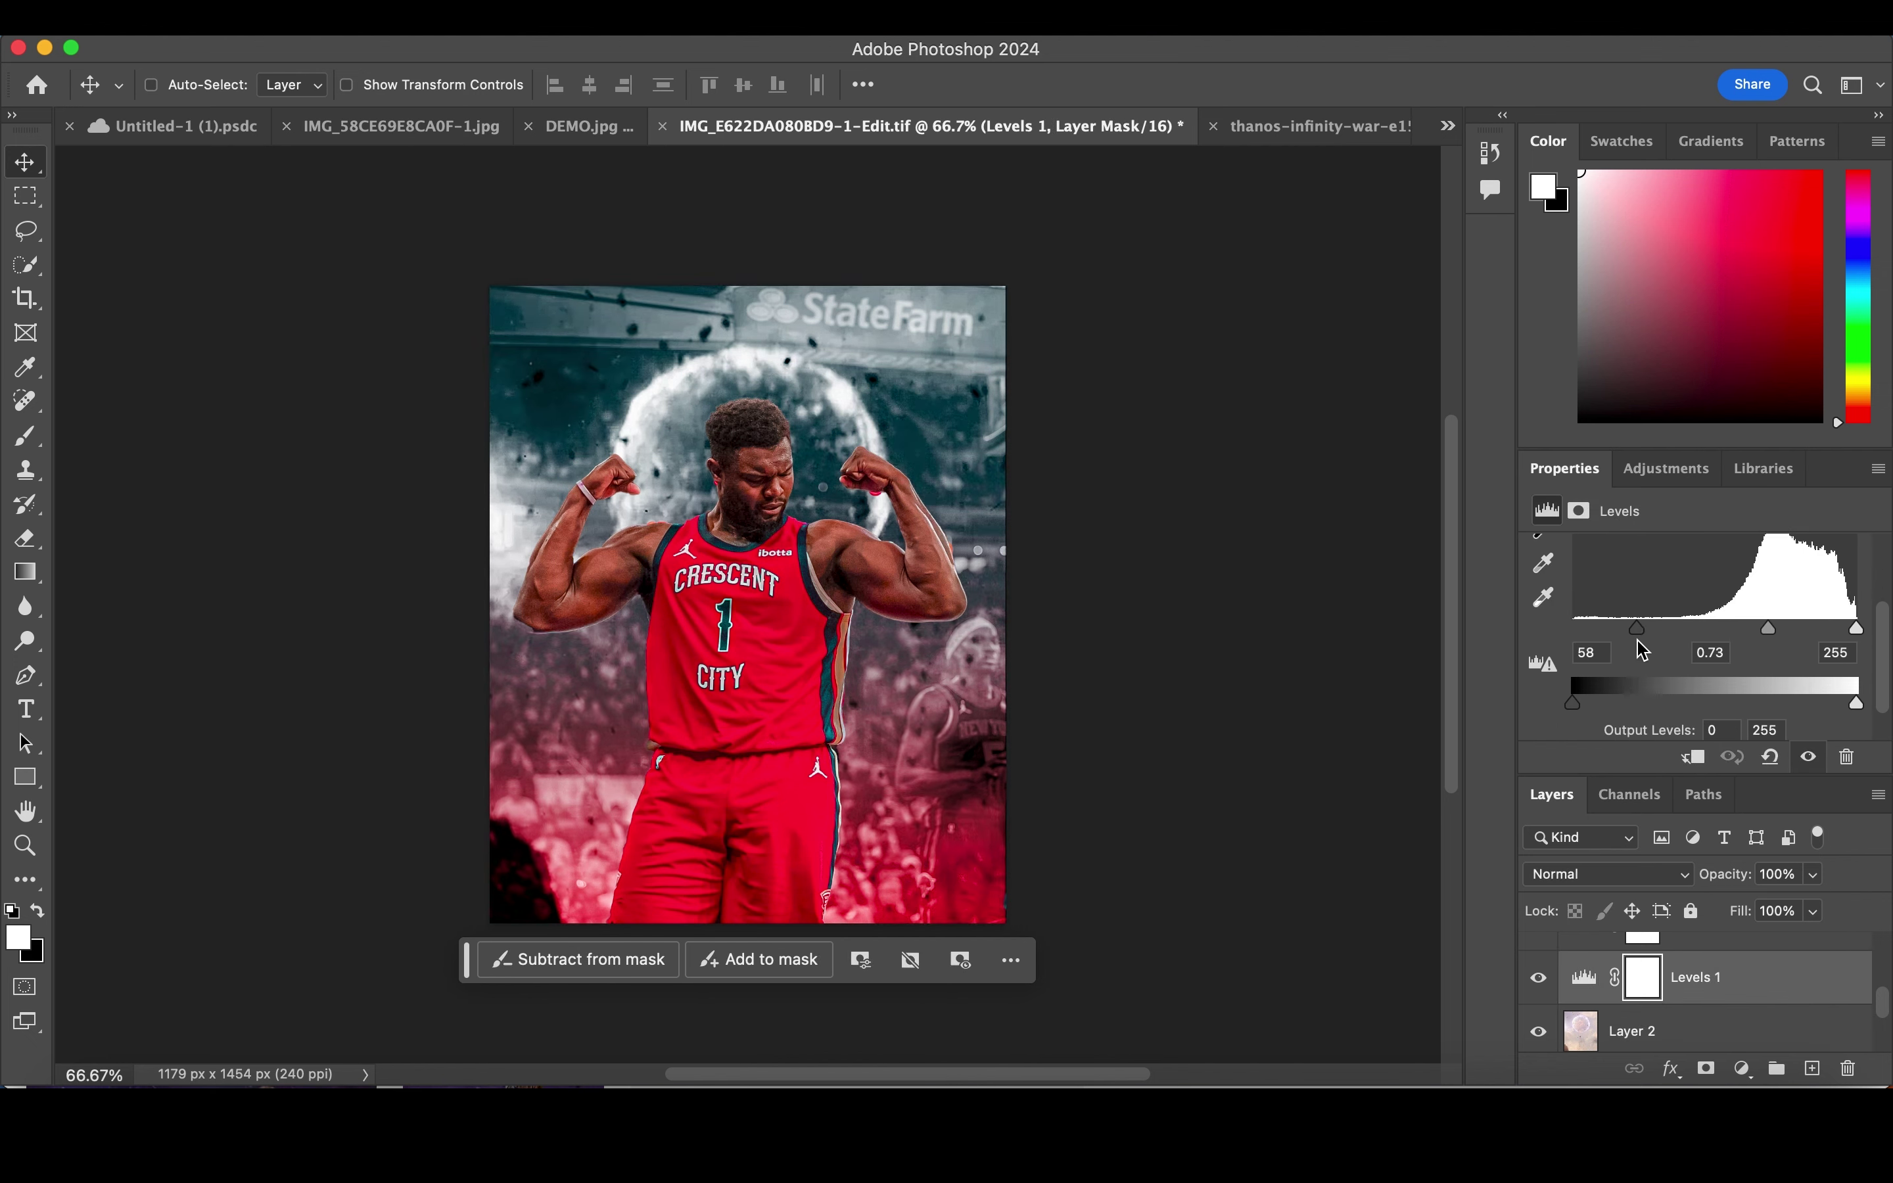
pyautogui.moveTo(1770, 642); pyautogui.dragTo(1778, 640)
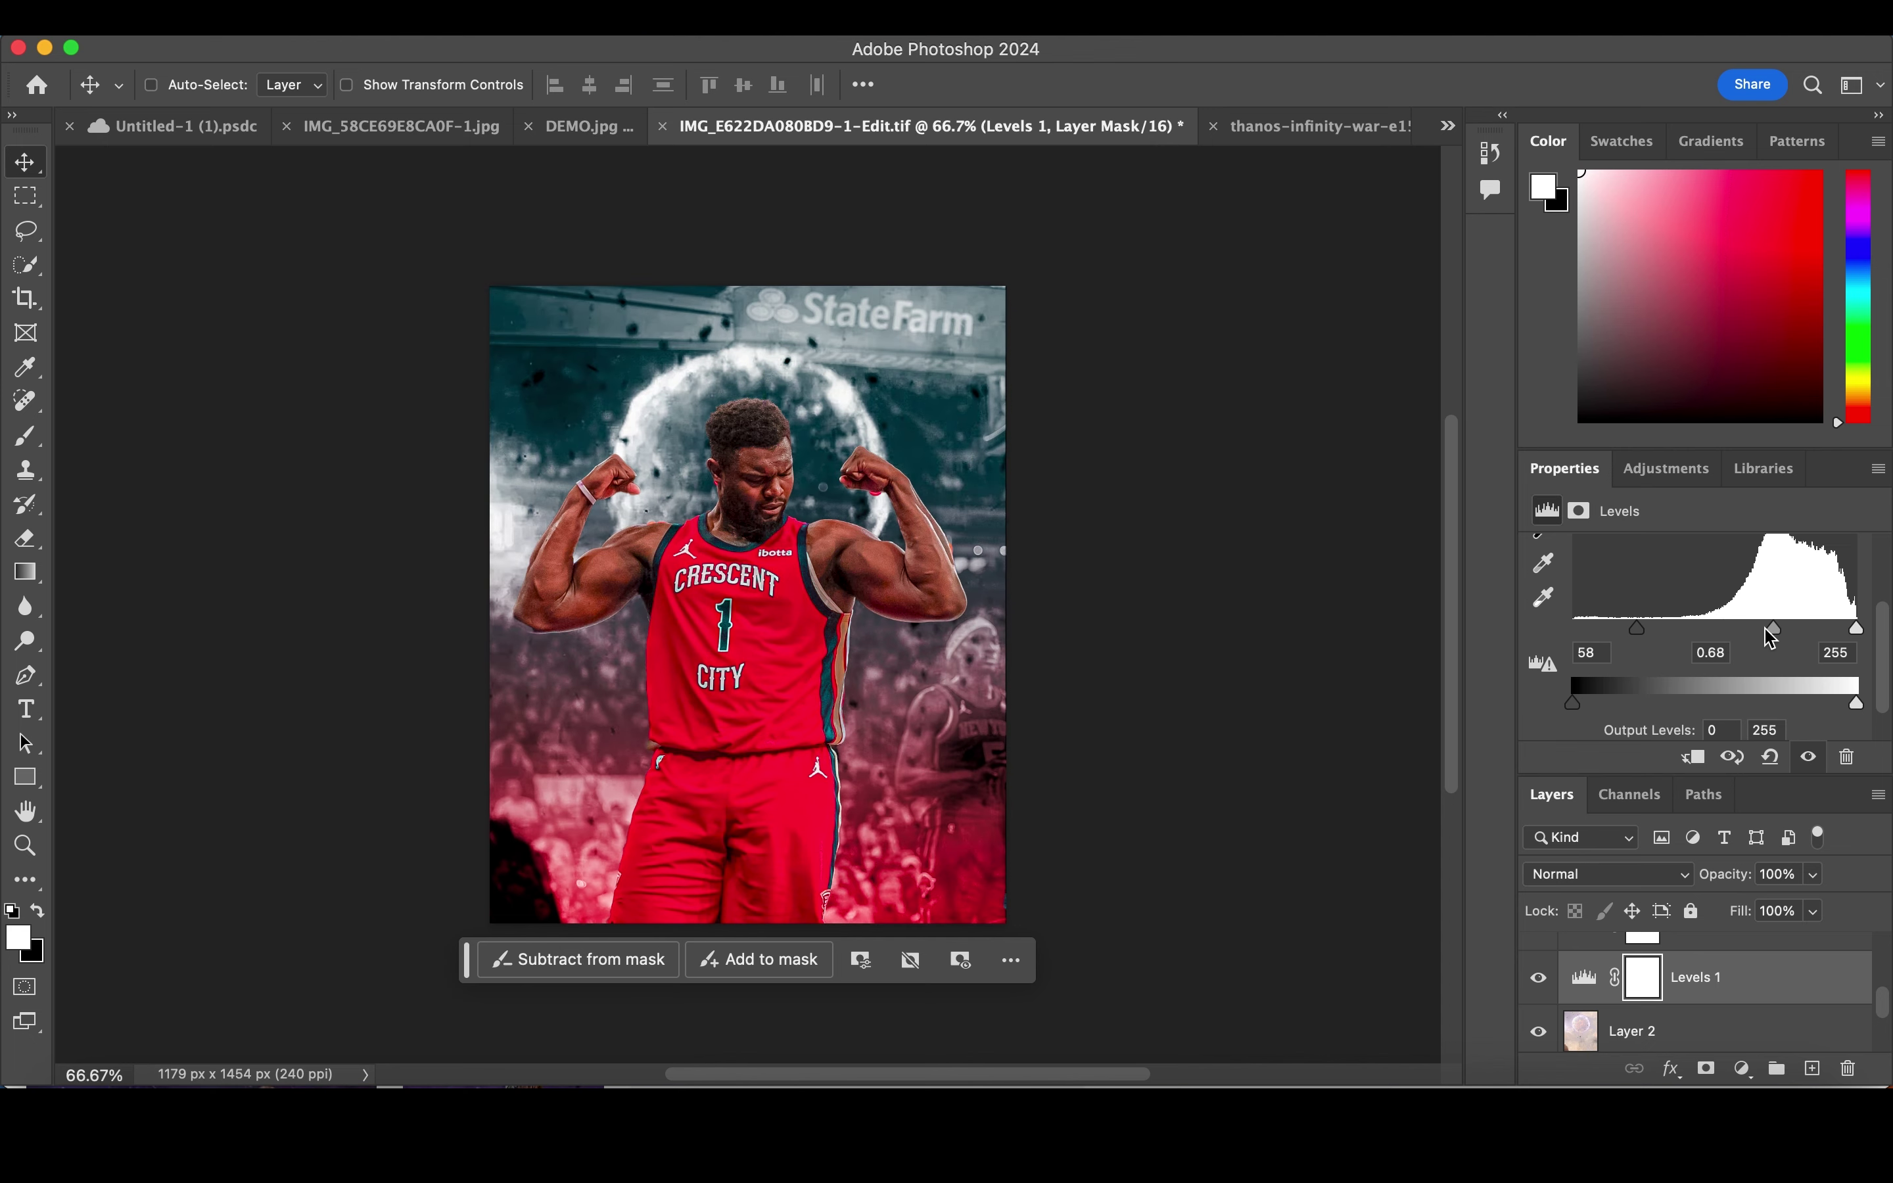
pyautogui.scroll(-2, 1696, 1010)
pyautogui.click(1696, 1027)
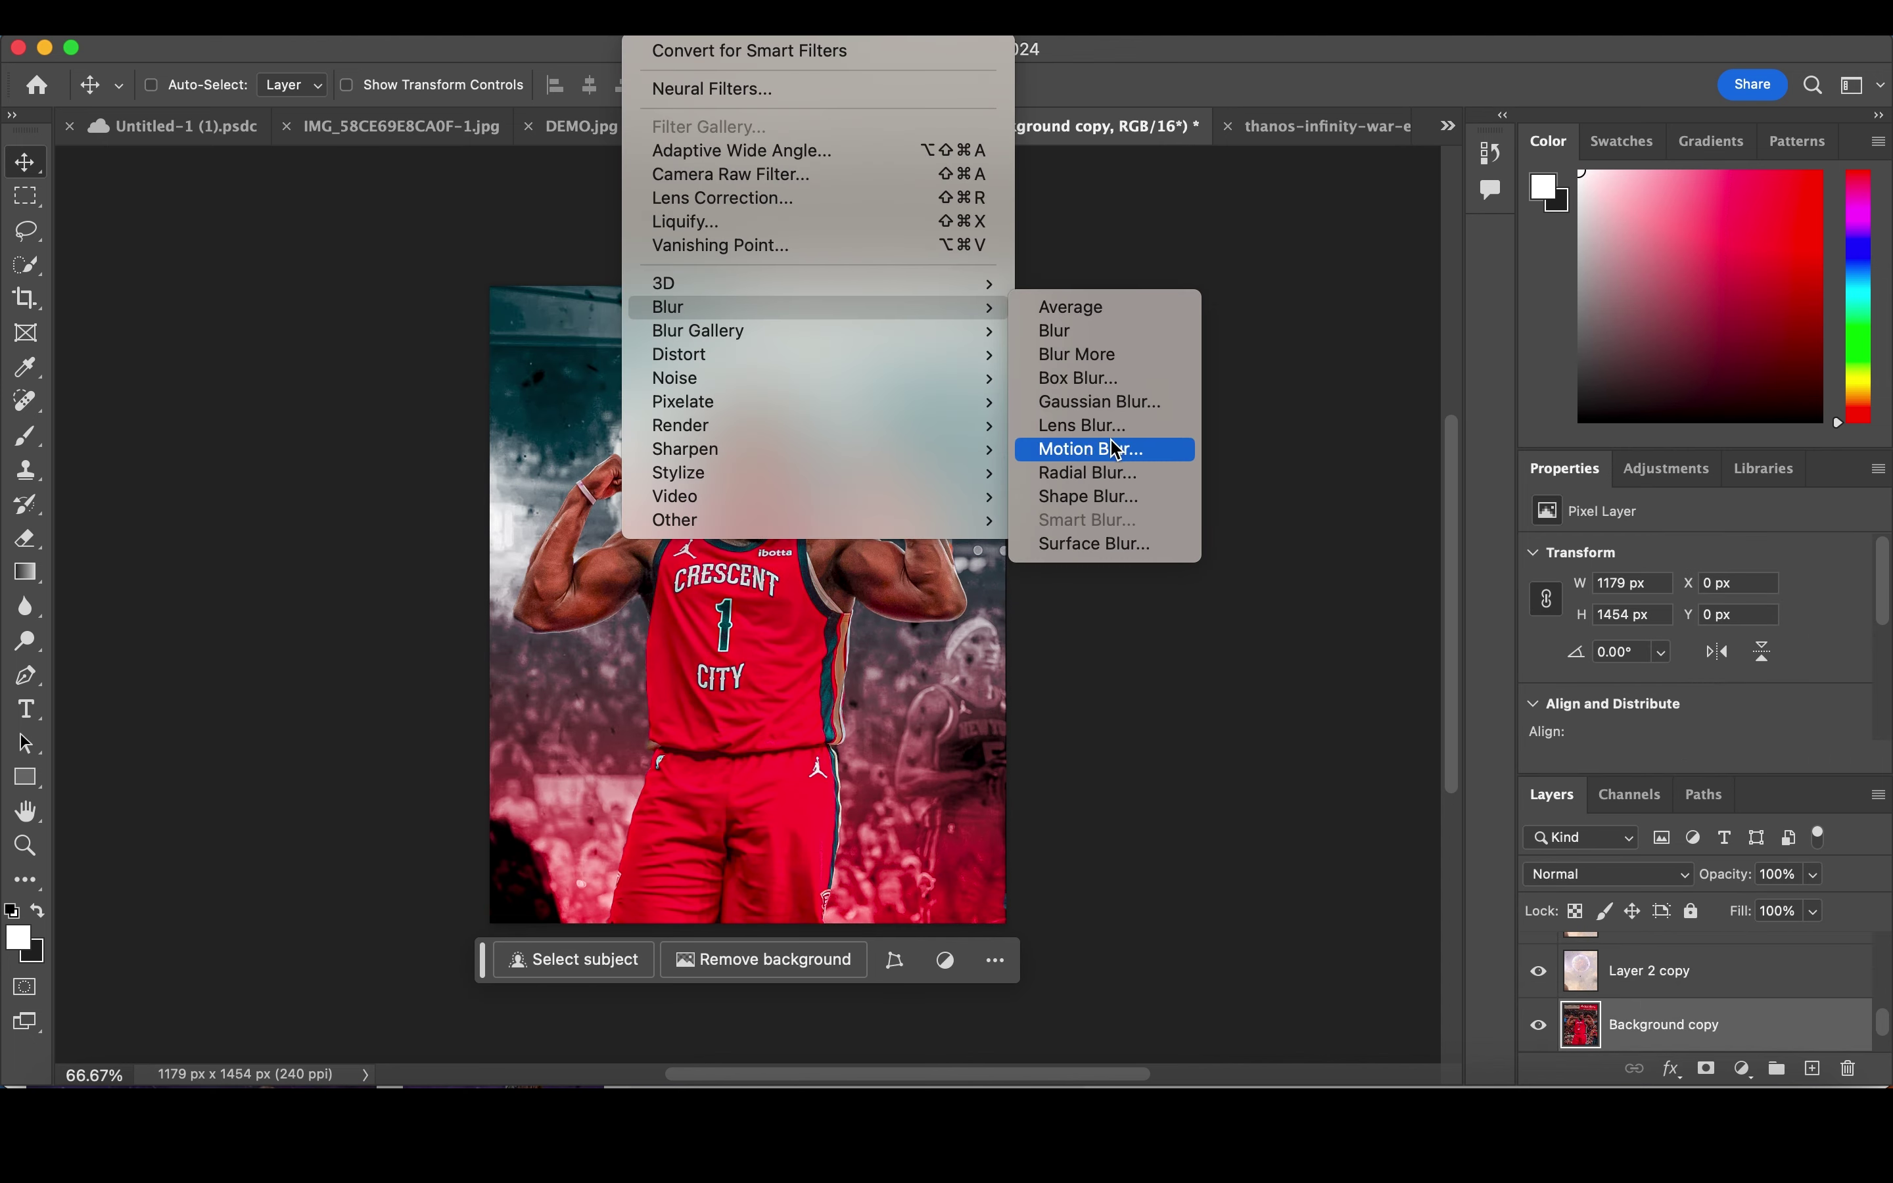
# Step: Apply a 20-pixel, 0° Motion Blur to Background copy
pyautogui.click(1111, 449)
pyautogui.moveTo(1338, 680)
pyautogui.mouseDown()
pyautogui.moveTo(1370, 681)
pyautogui.moveTo(1330, 681)
pyautogui.mouseUp()
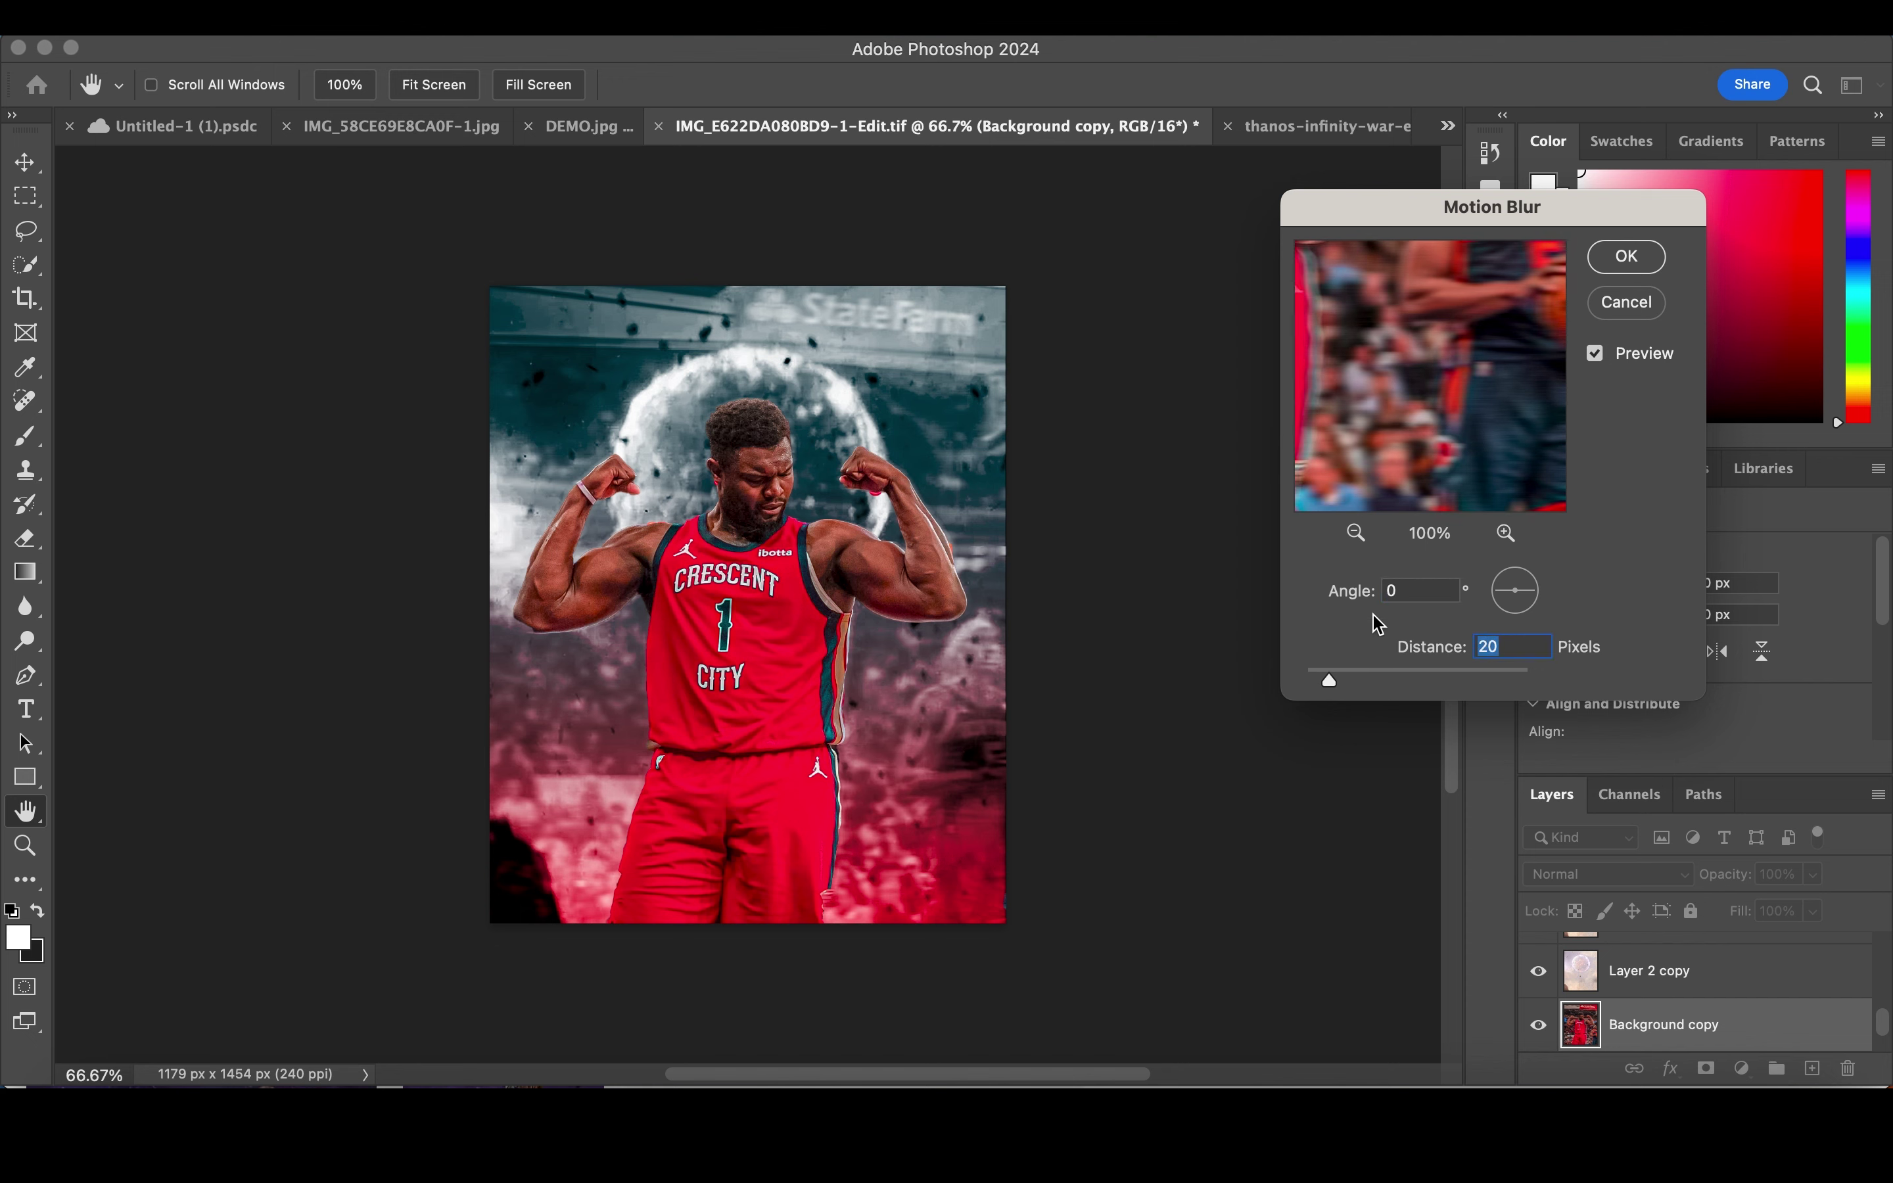
pyautogui.click(1625, 257)
# Step: Try Motion Blur on Layer 2 copy, then cancel without applying it
pyautogui.click(1670, 970)
pyautogui.click(642, 17)
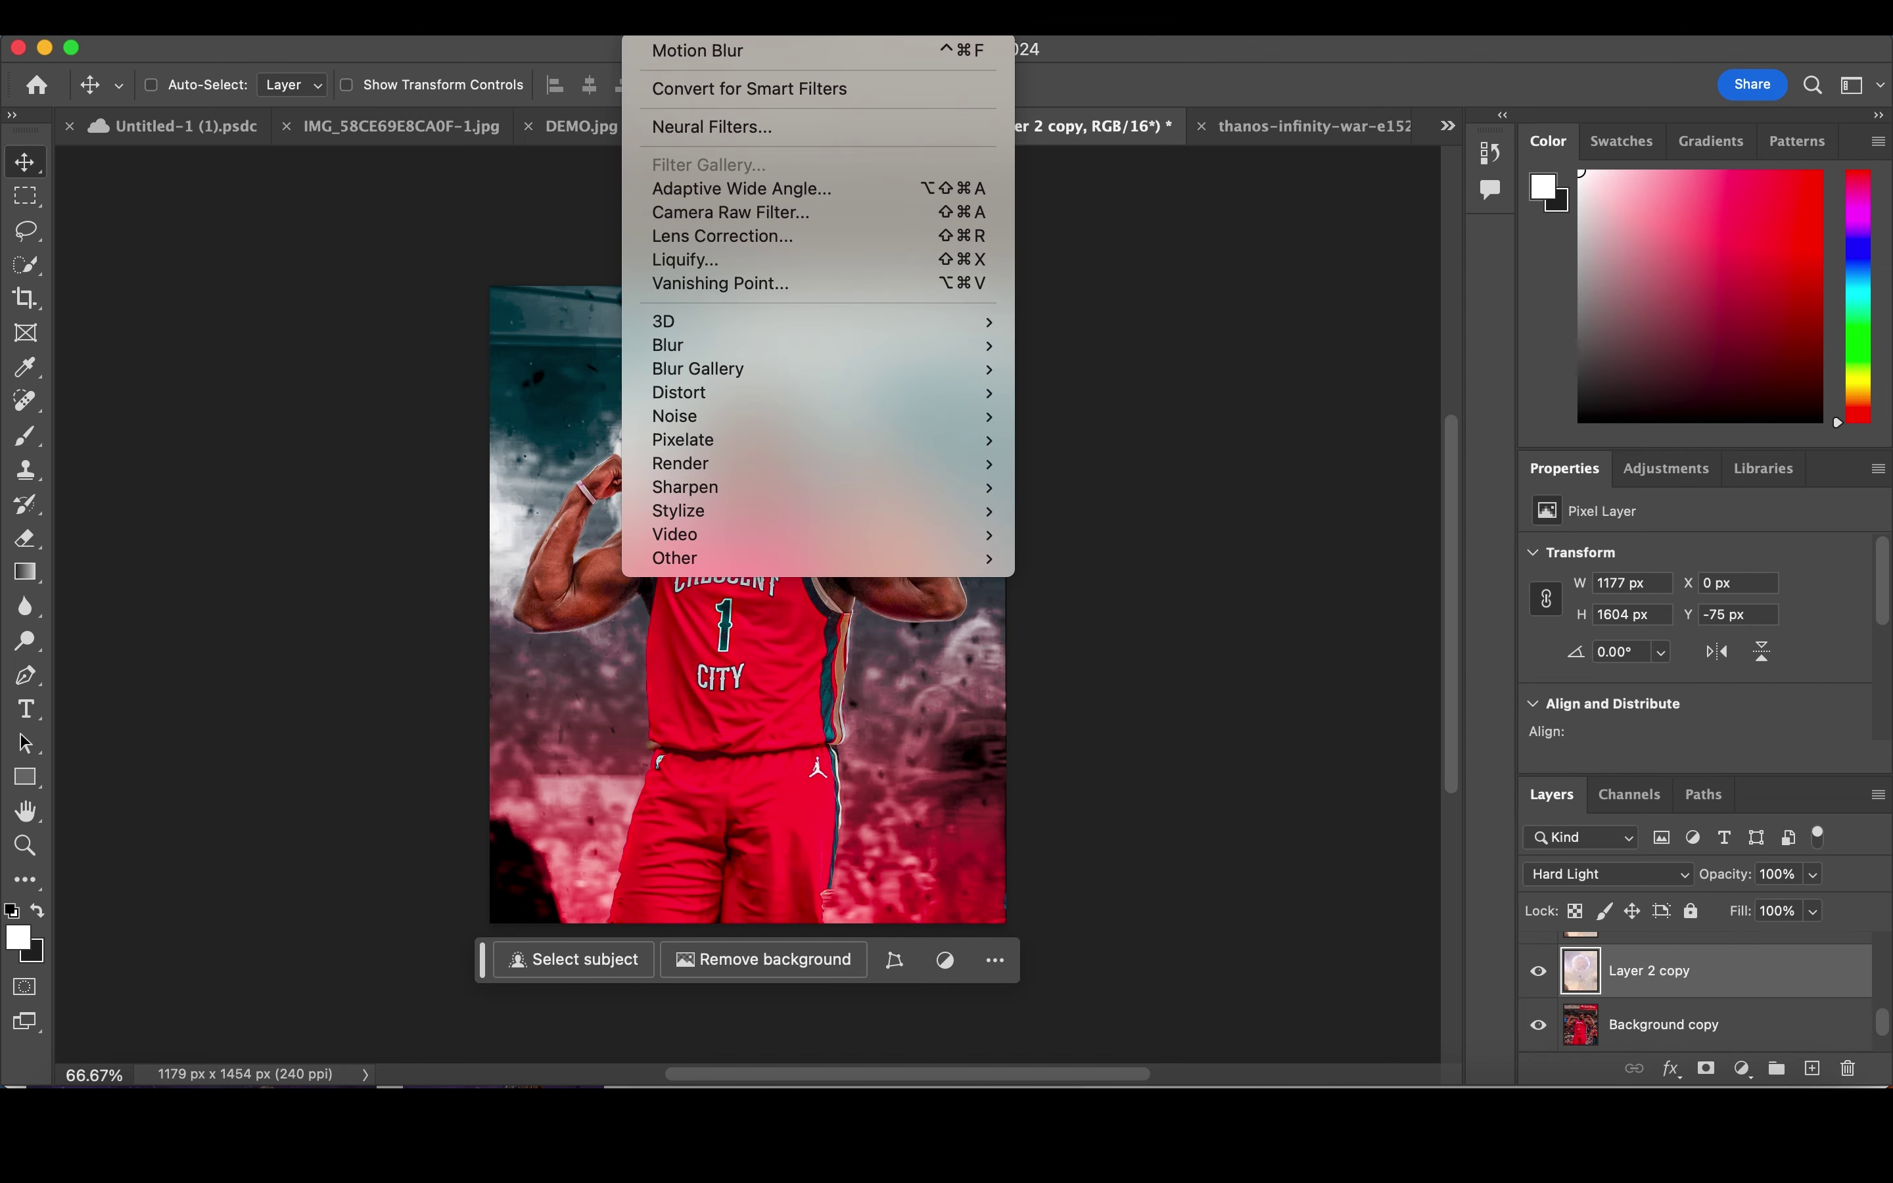
pyautogui.click(1162, 503)
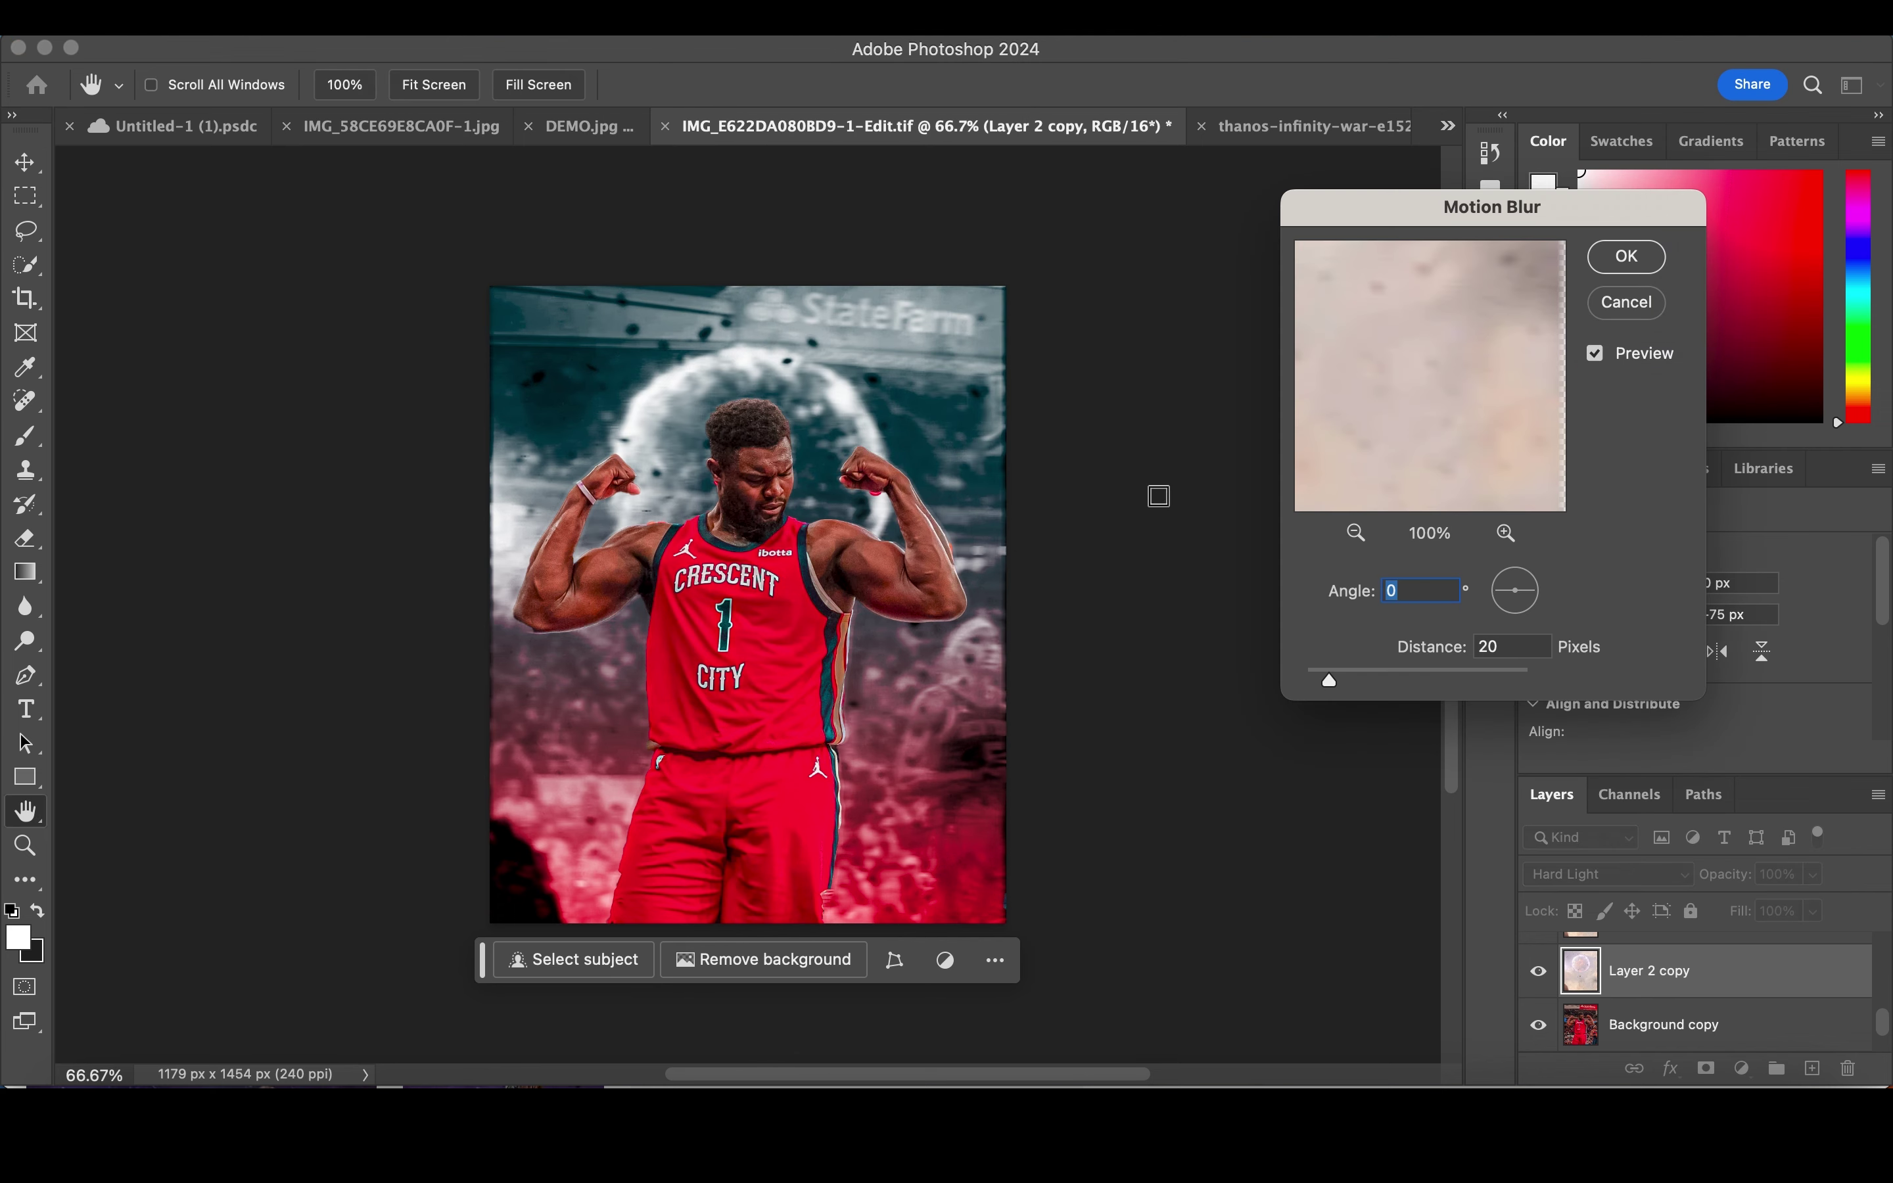
pyautogui.click(1632, 313)
pyautogui.scroll(3, 1635, 1030)
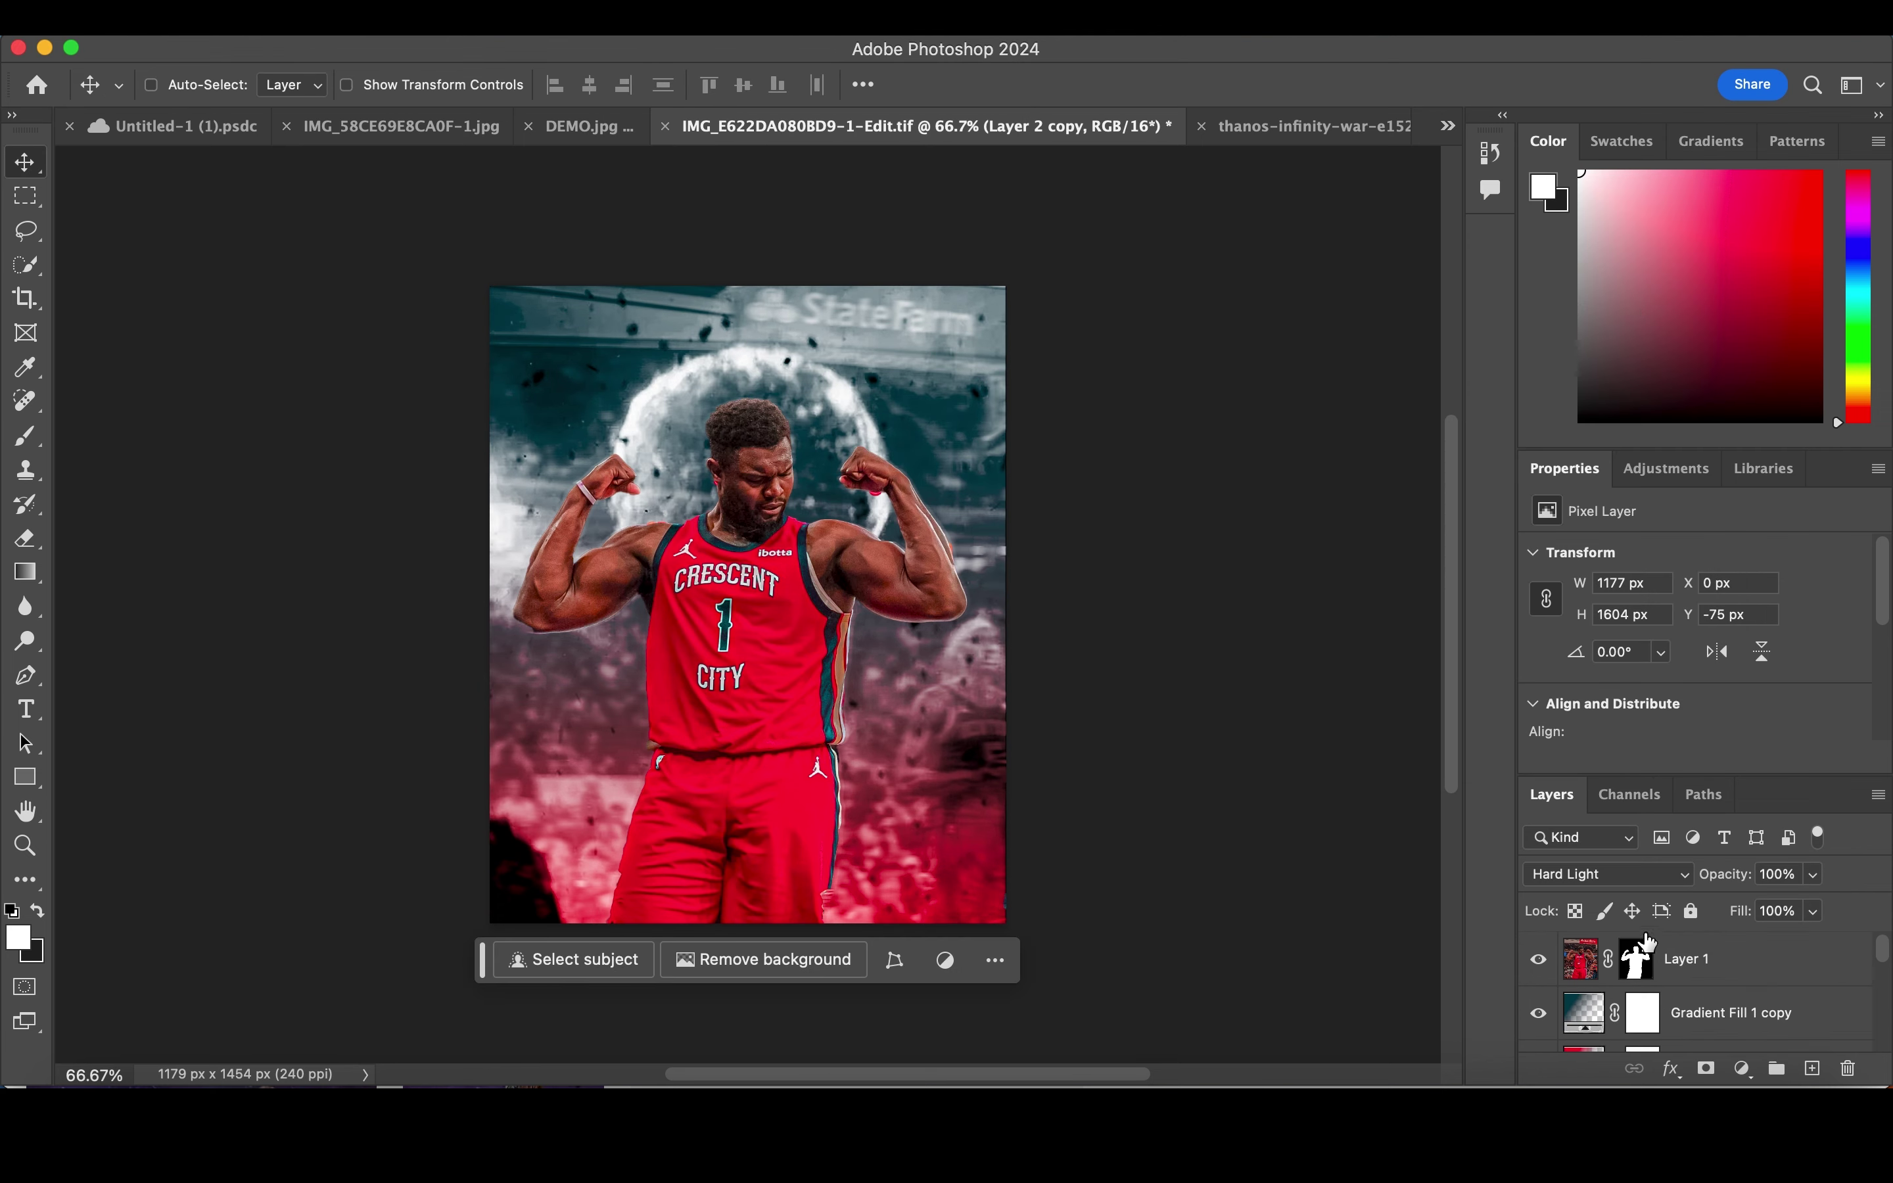
# Step: Give Layer 1 a pure white (ffffff) outer glow sized 70 px
pyautogui.click(1635, 959)
pyautogui.click(1671, 1069)
pyautogui.click(1705, 1035)
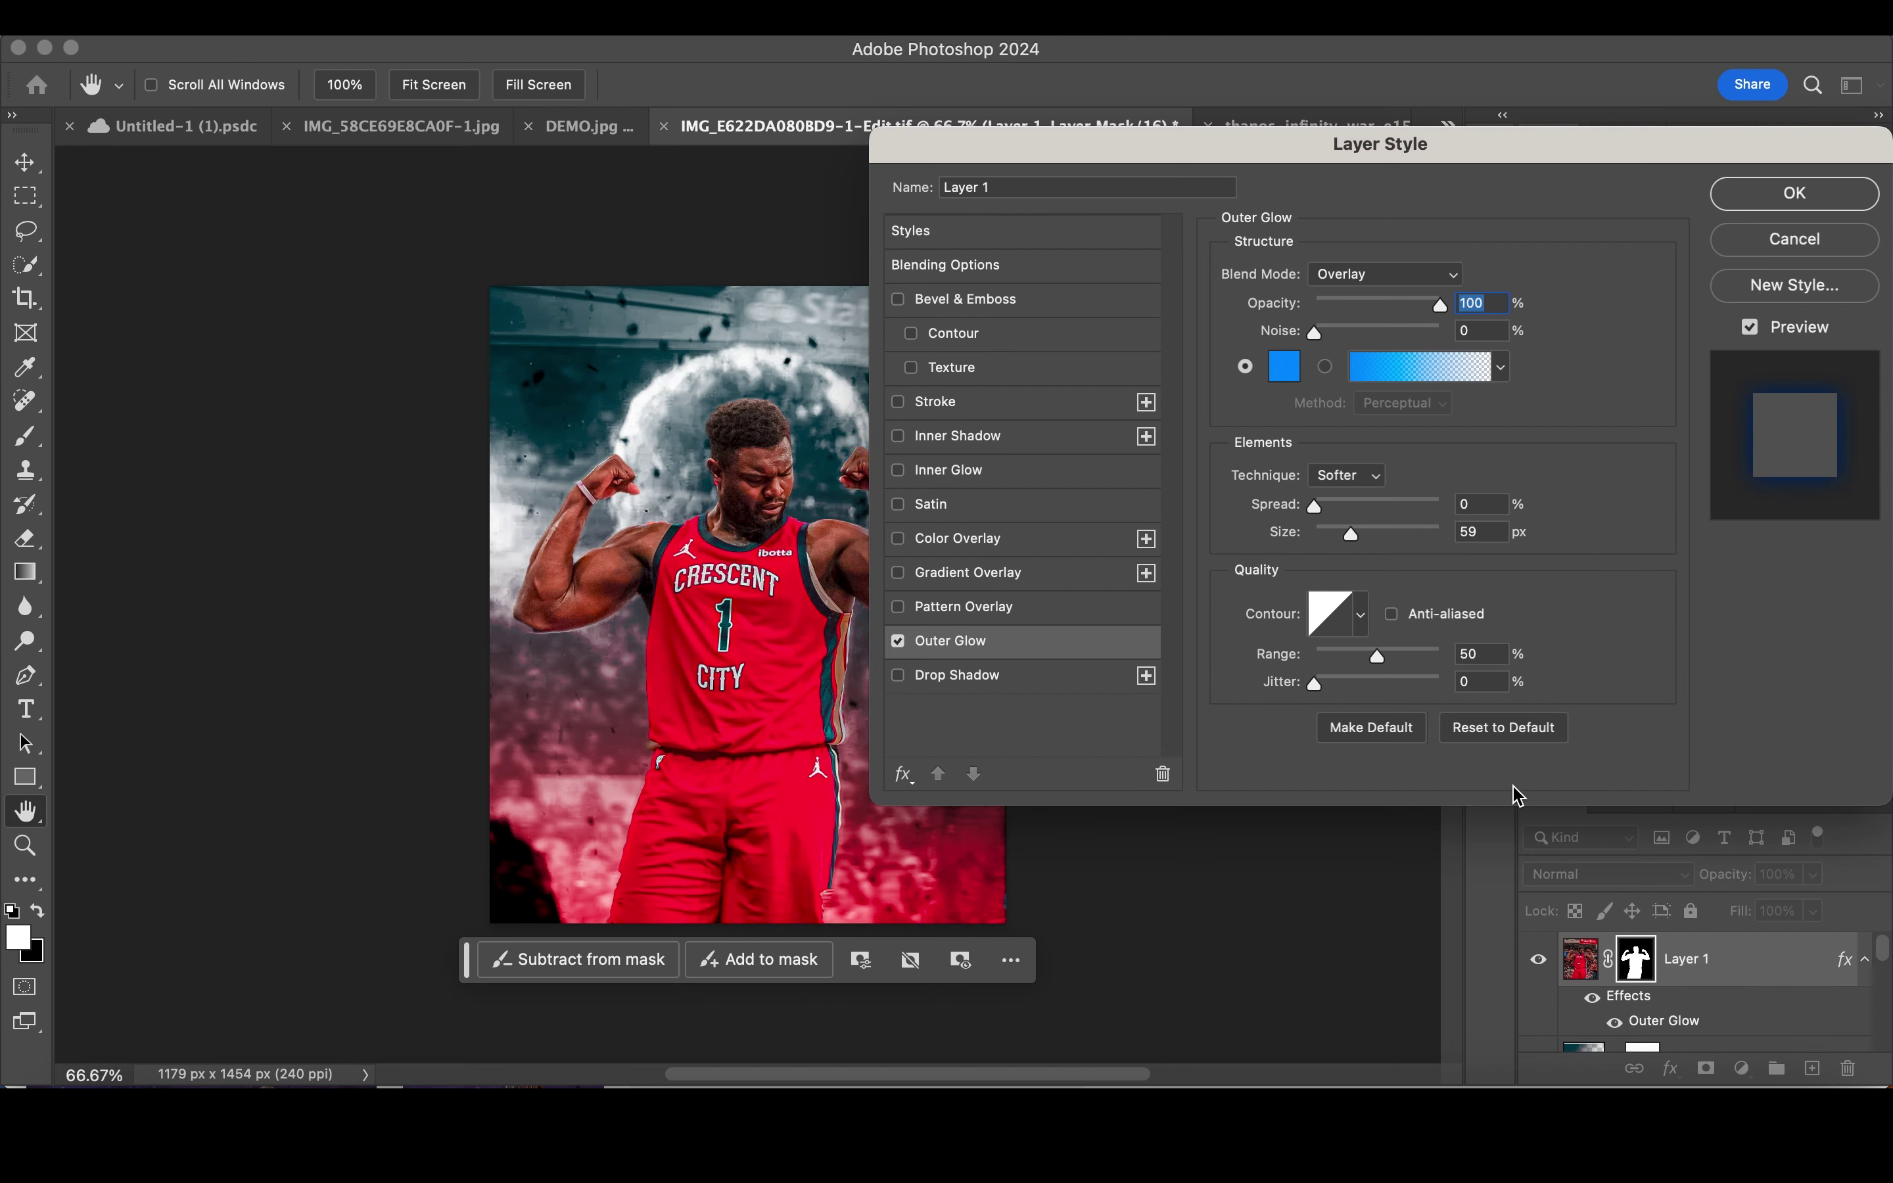
pyautogui.click(1284, 368)
pyautogui.moveTo(1349, 454); pyautogui.dragTo(1063, 317)
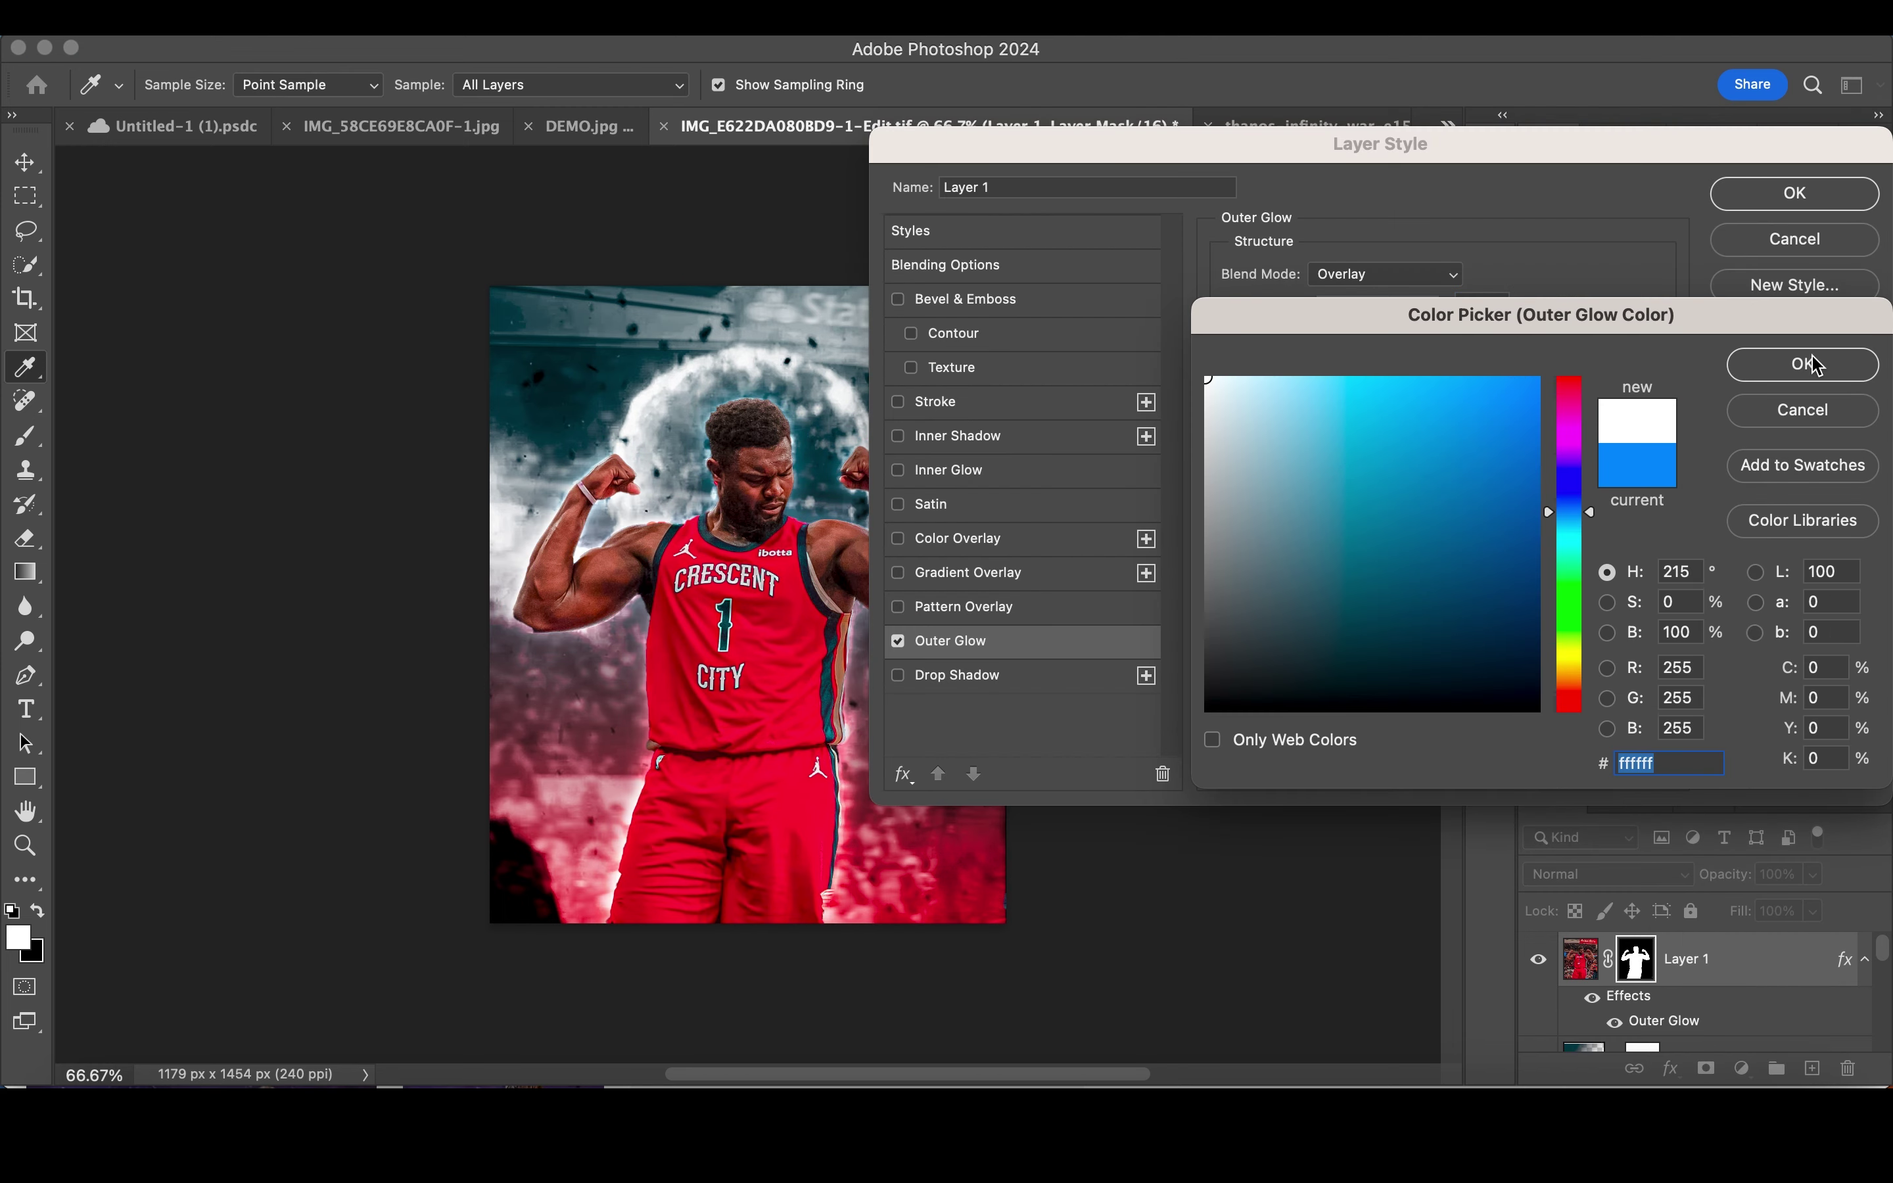
pyautogui.click(1807, 367)
pyautogui.moveTo(1353, 534); pyautogui.dragTo(1357, 530)
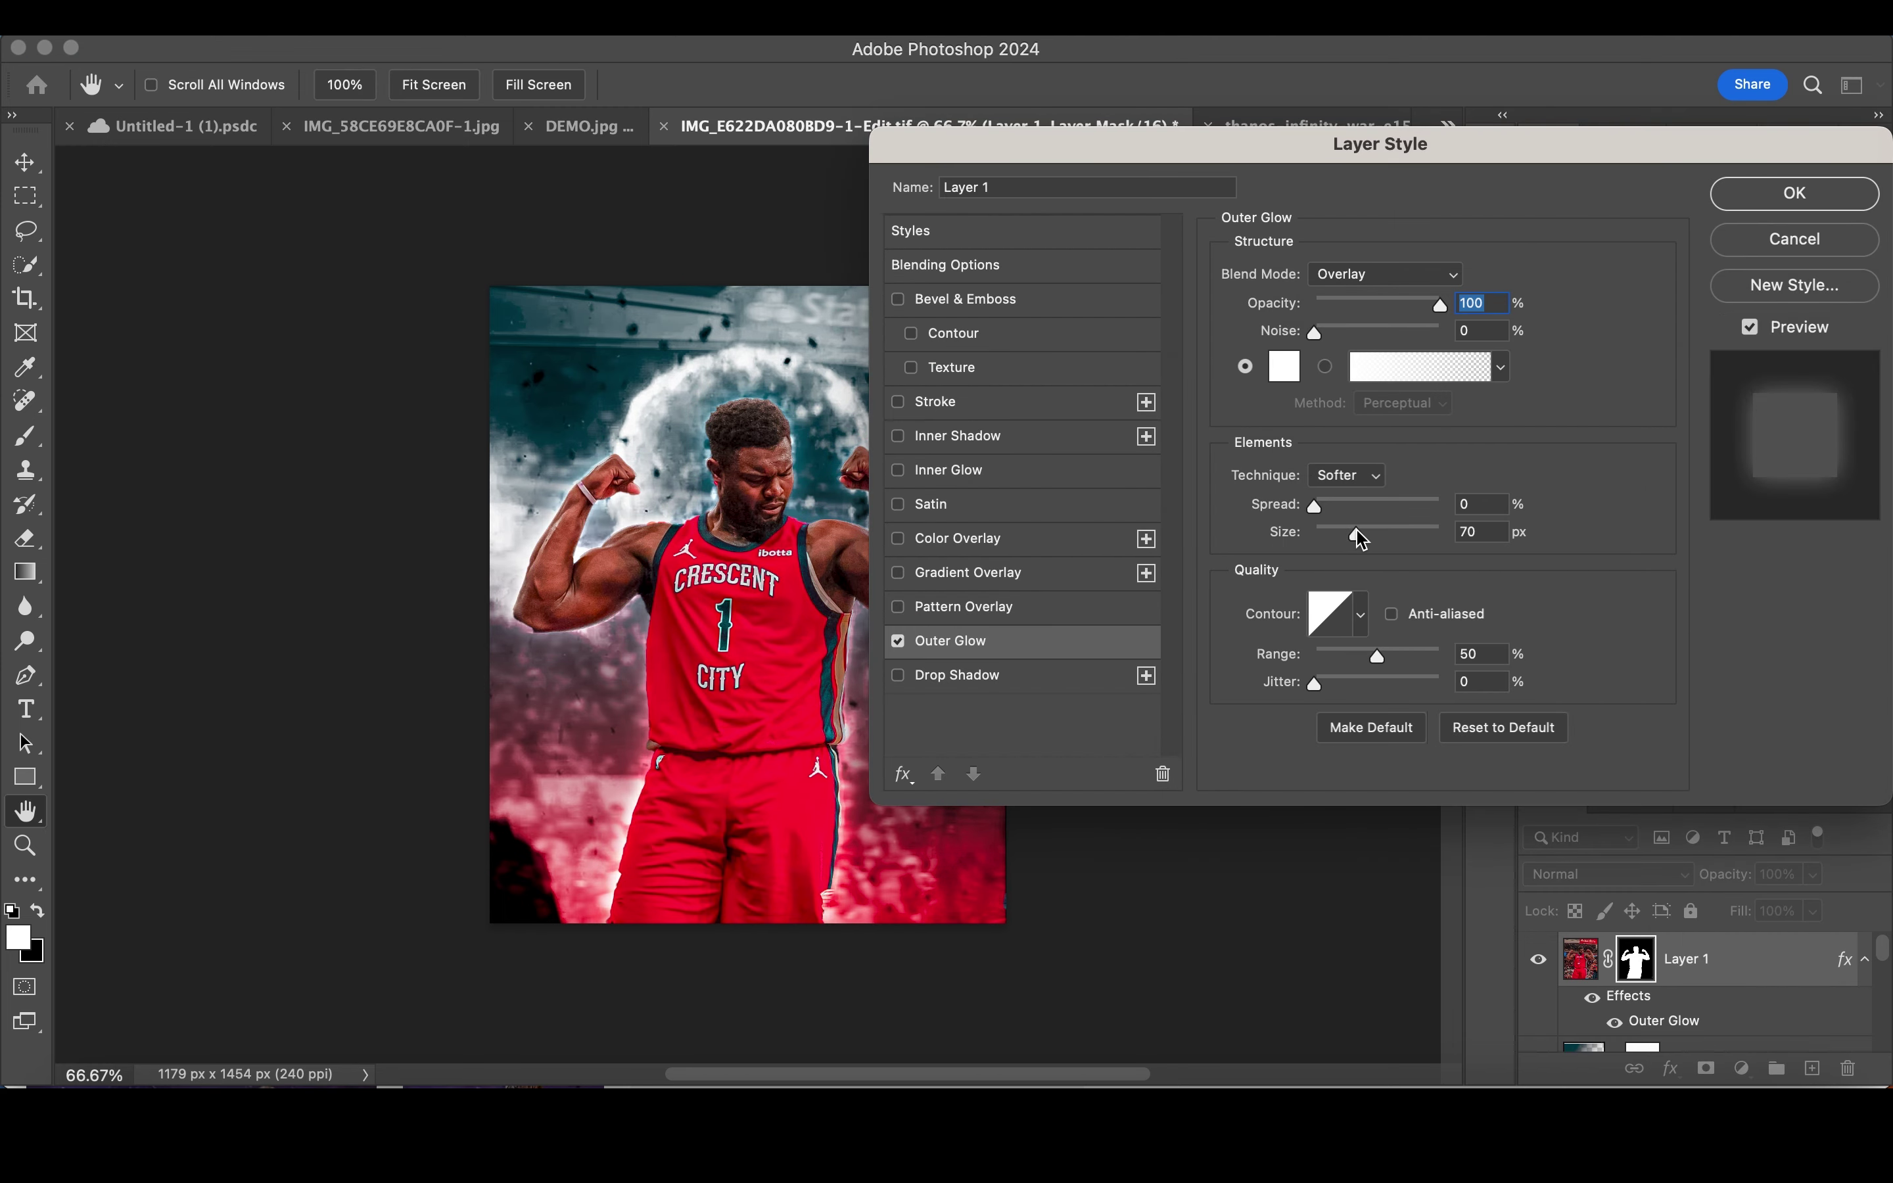
pyautogui.click(1794, 192)
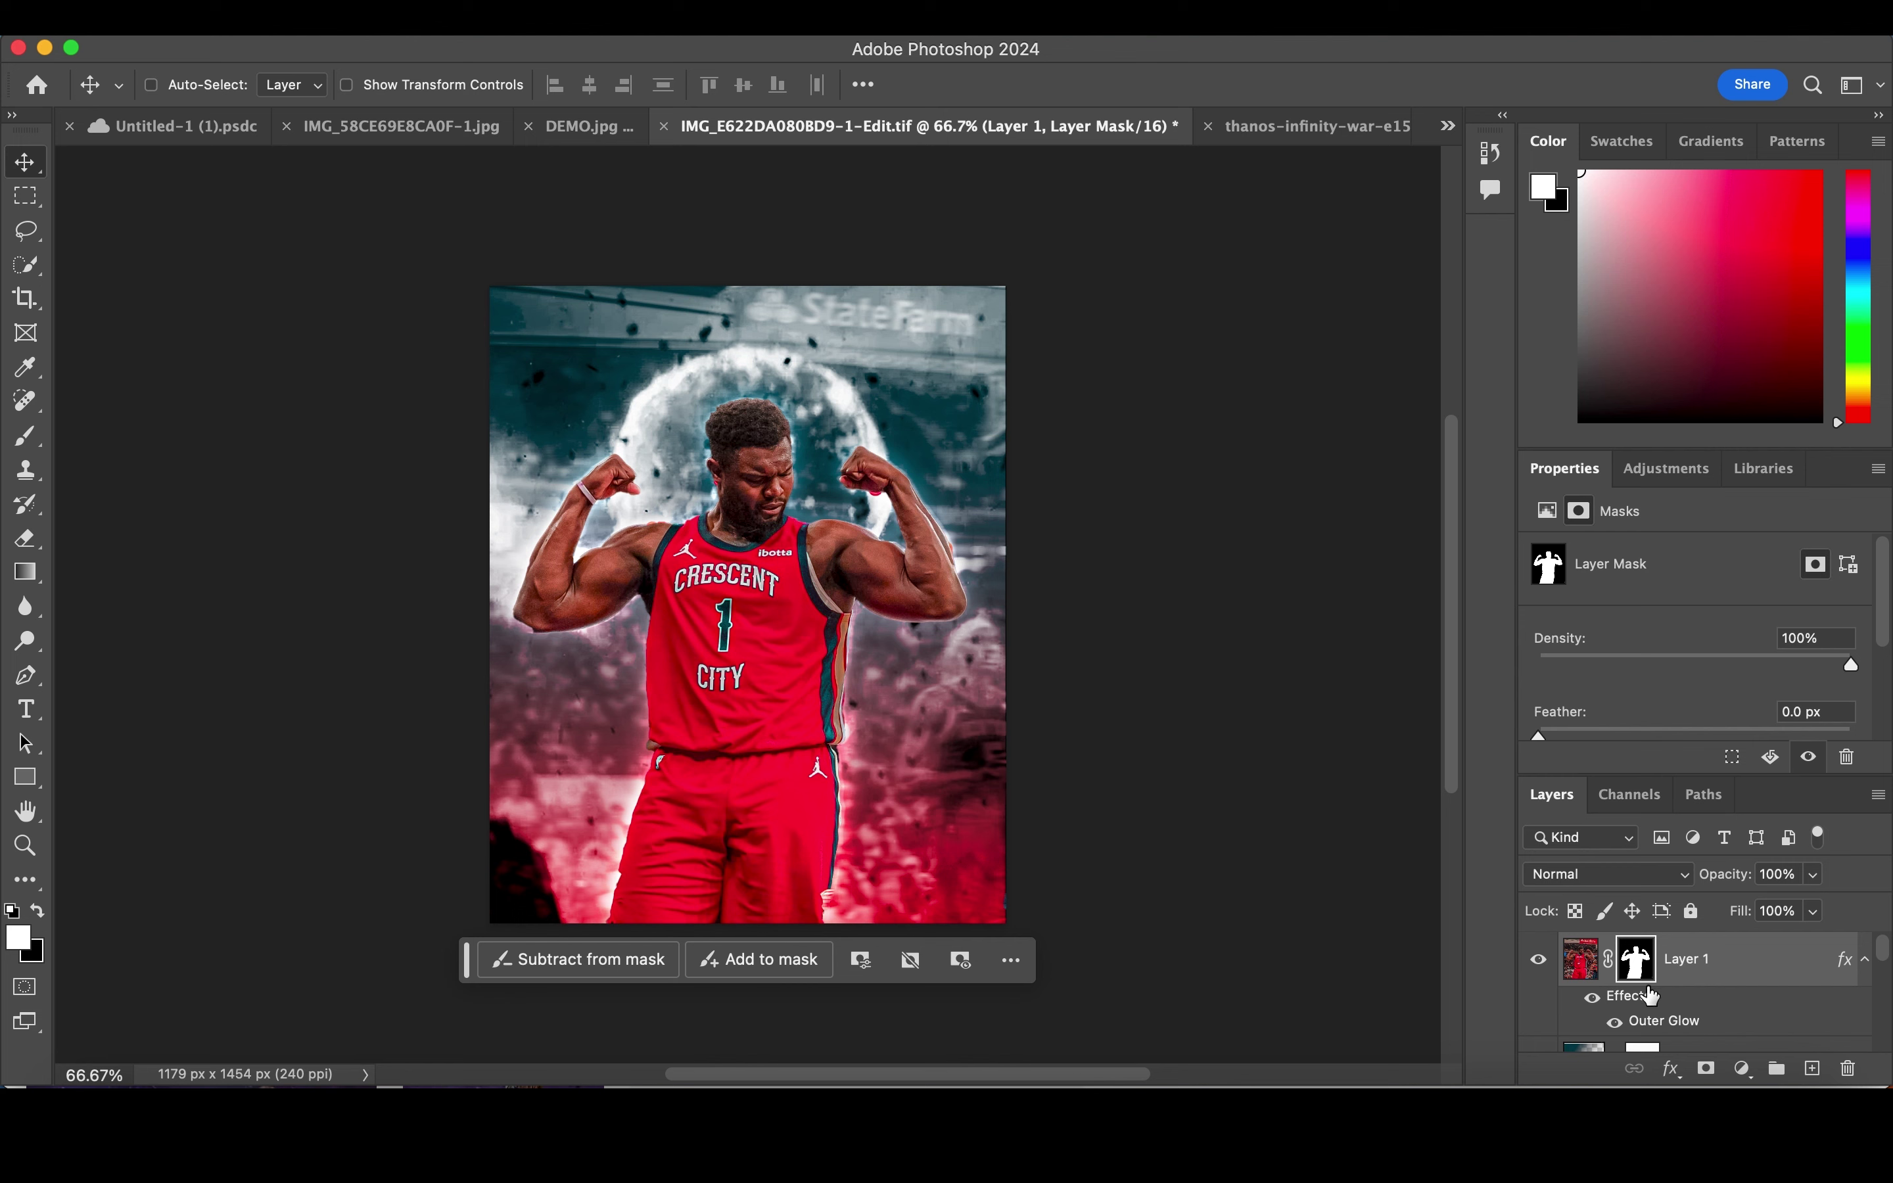
pyautogui.click(26, 436)
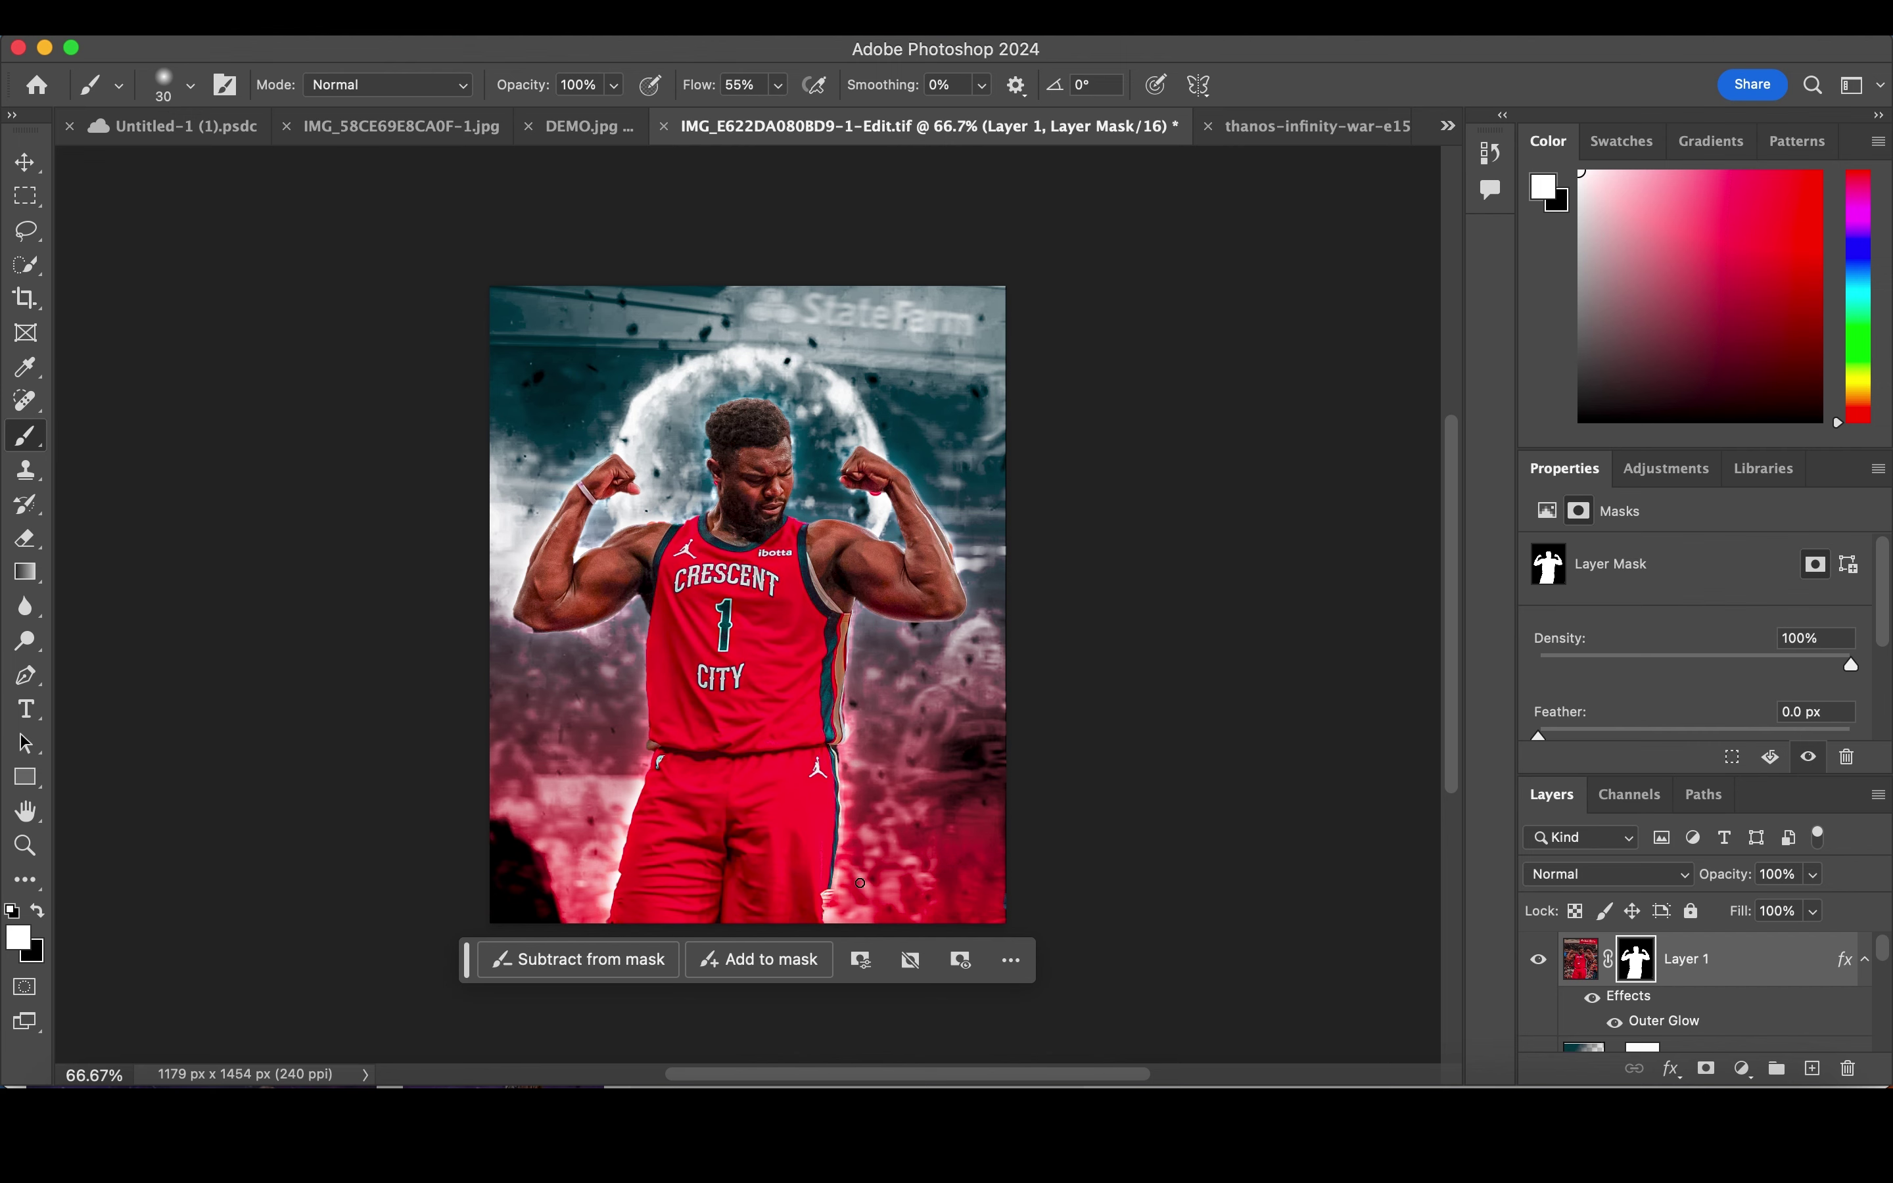
# Step: Zoom in and refine Layer 1's mask edge under the left elbow
pyautogui.scroll(5, 1075, 793)
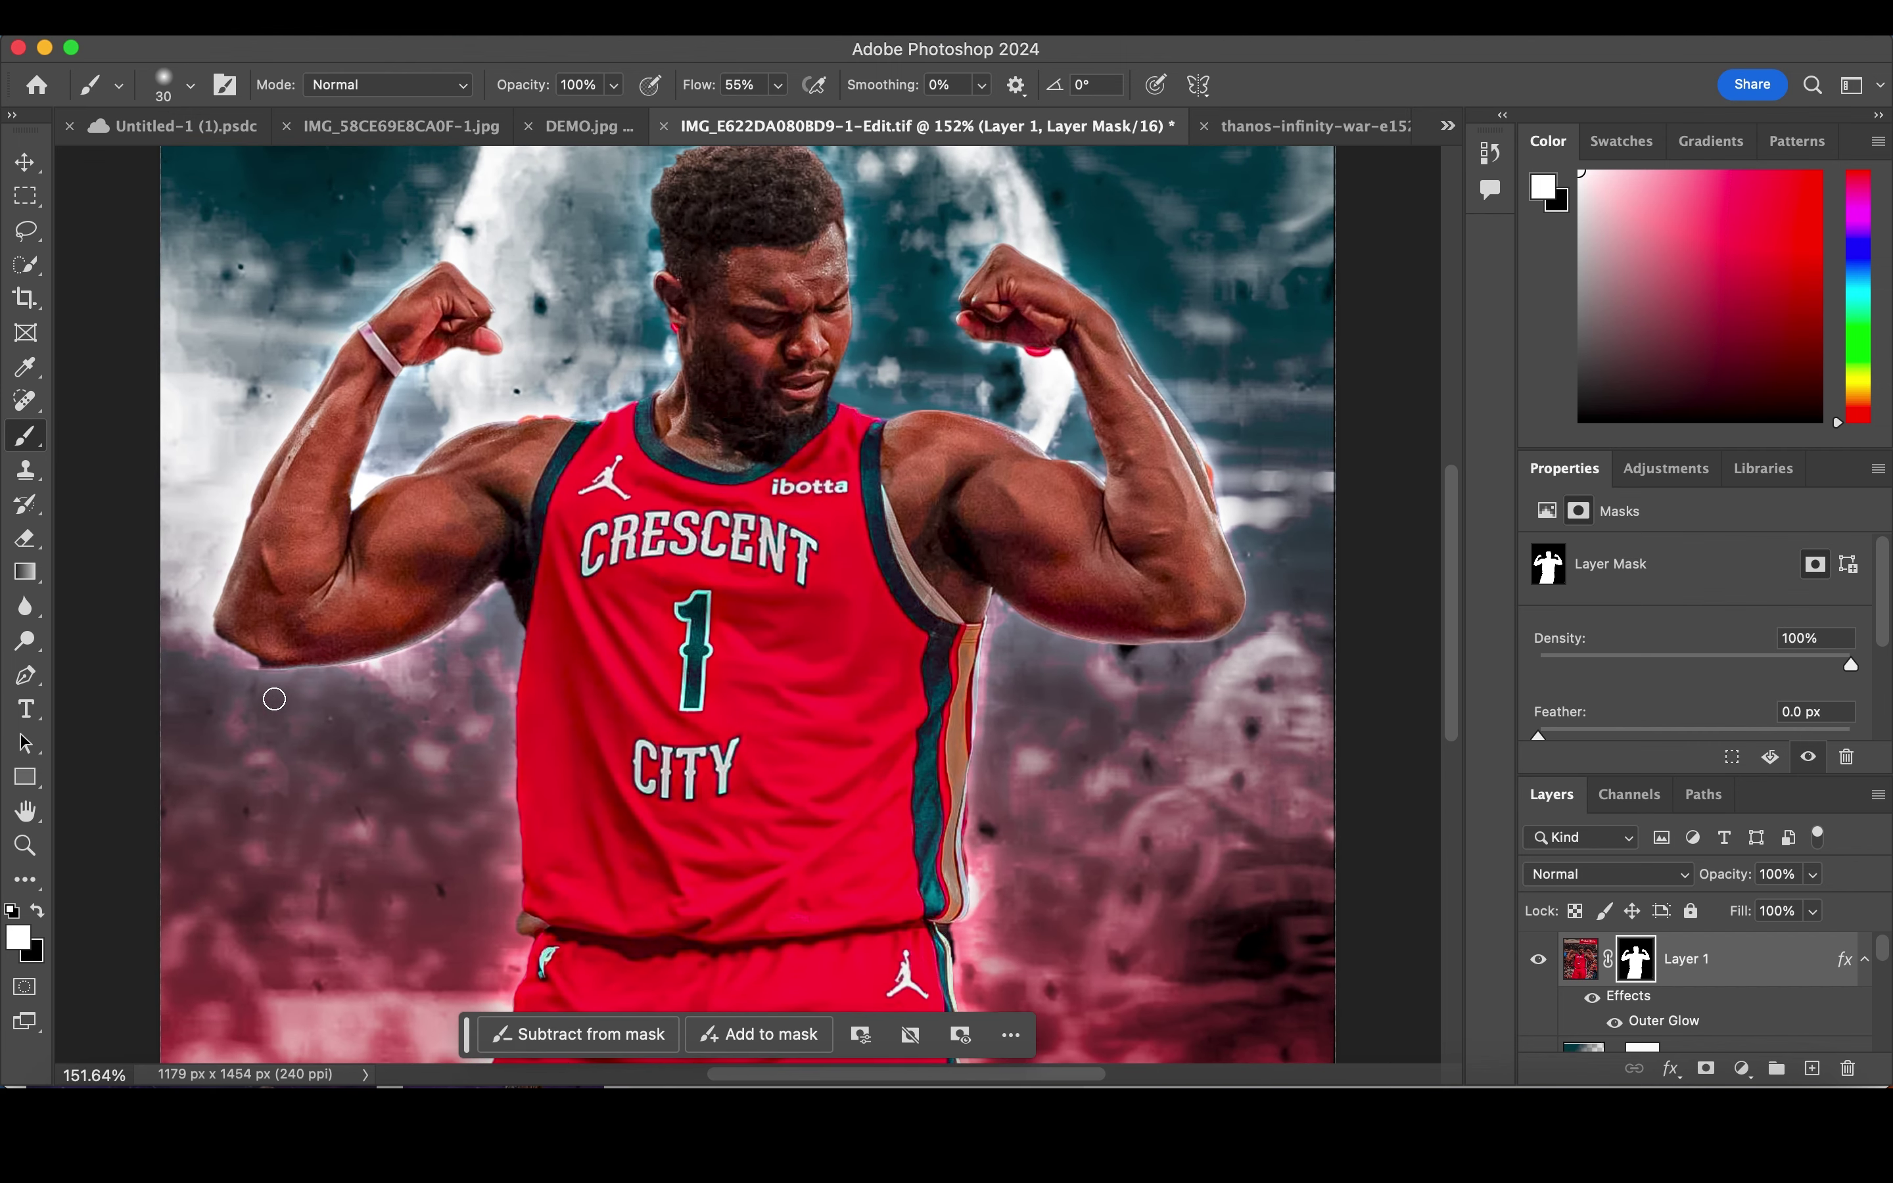
pyautogui.scroll(-1, 1596, 1017)
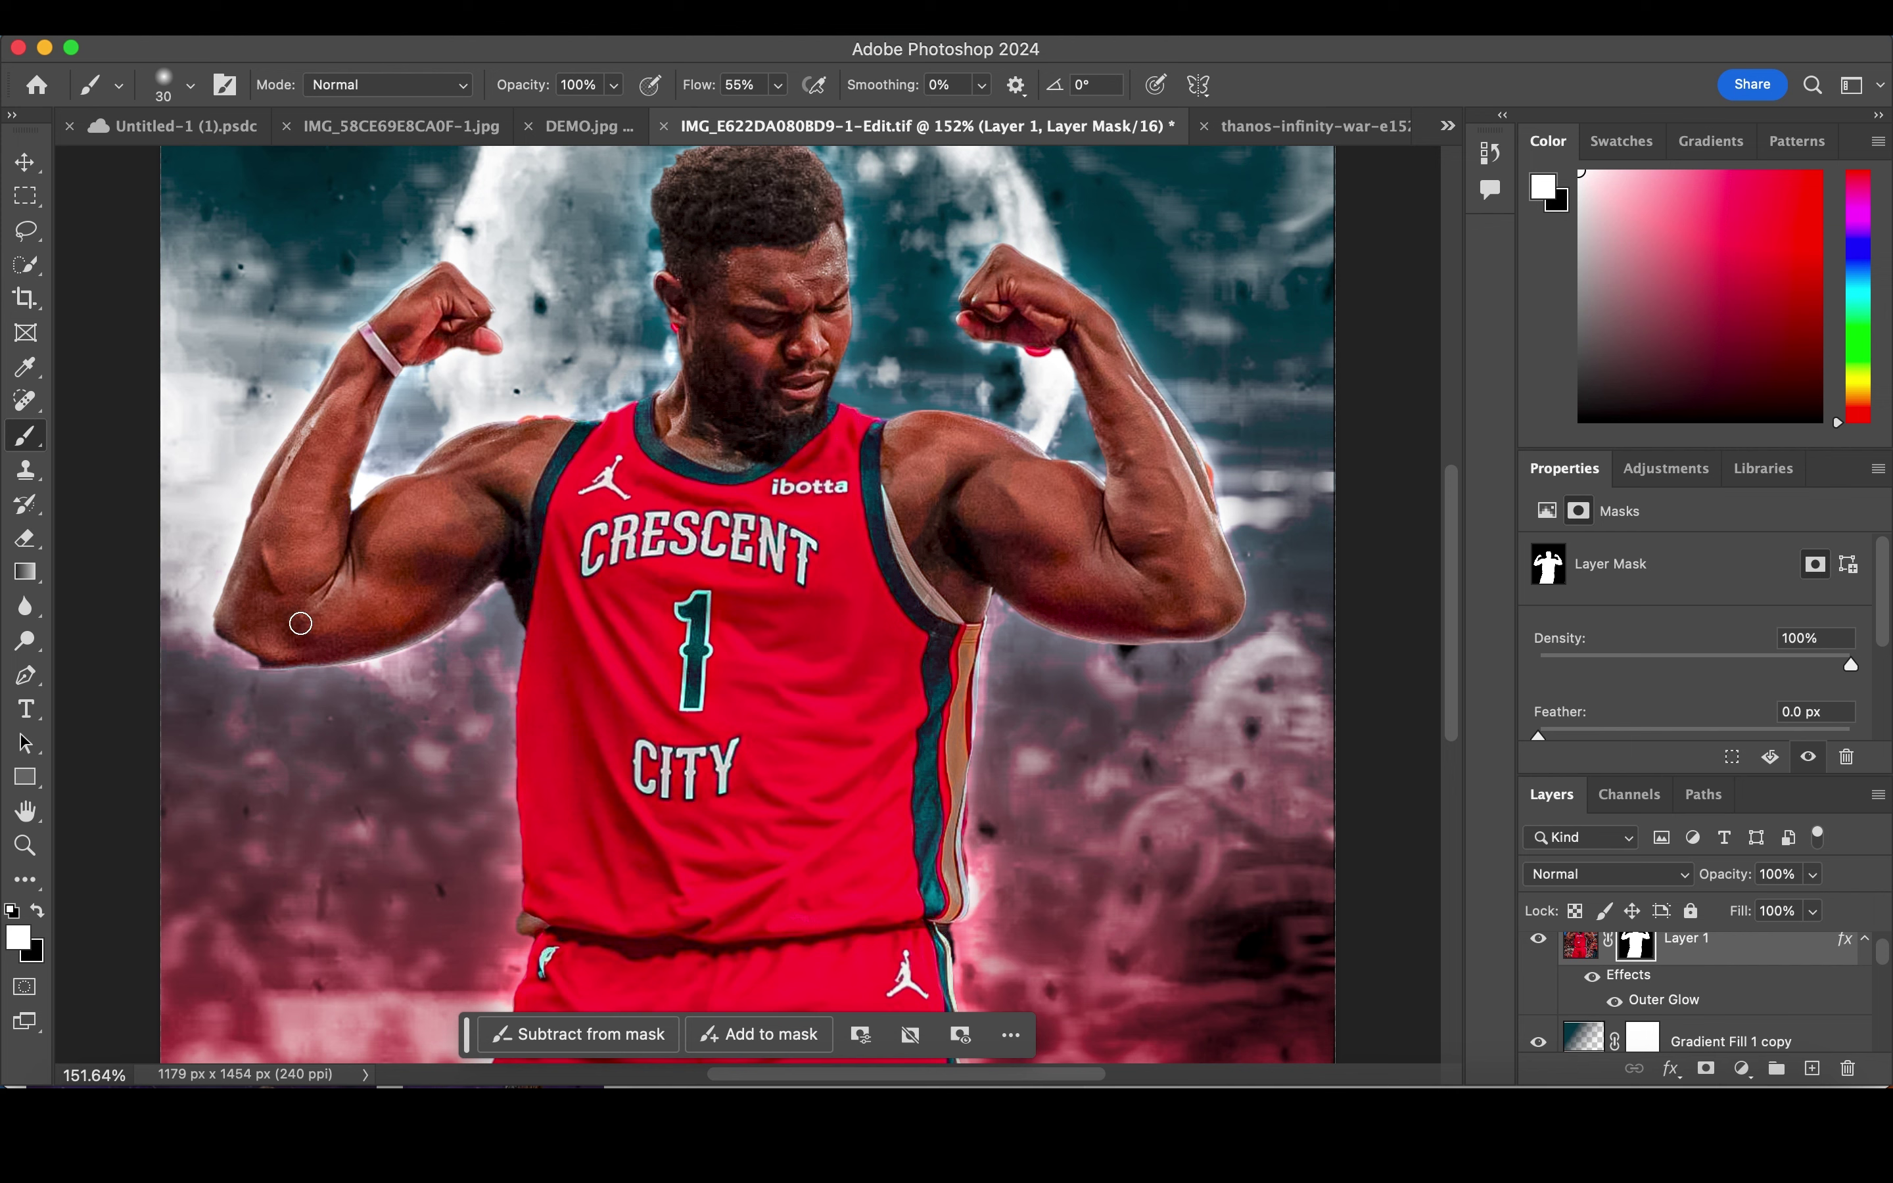
pyautogui.moveTo(254, 654); pyautogui.dragTo(227, 636)
pyautogui.press('x')
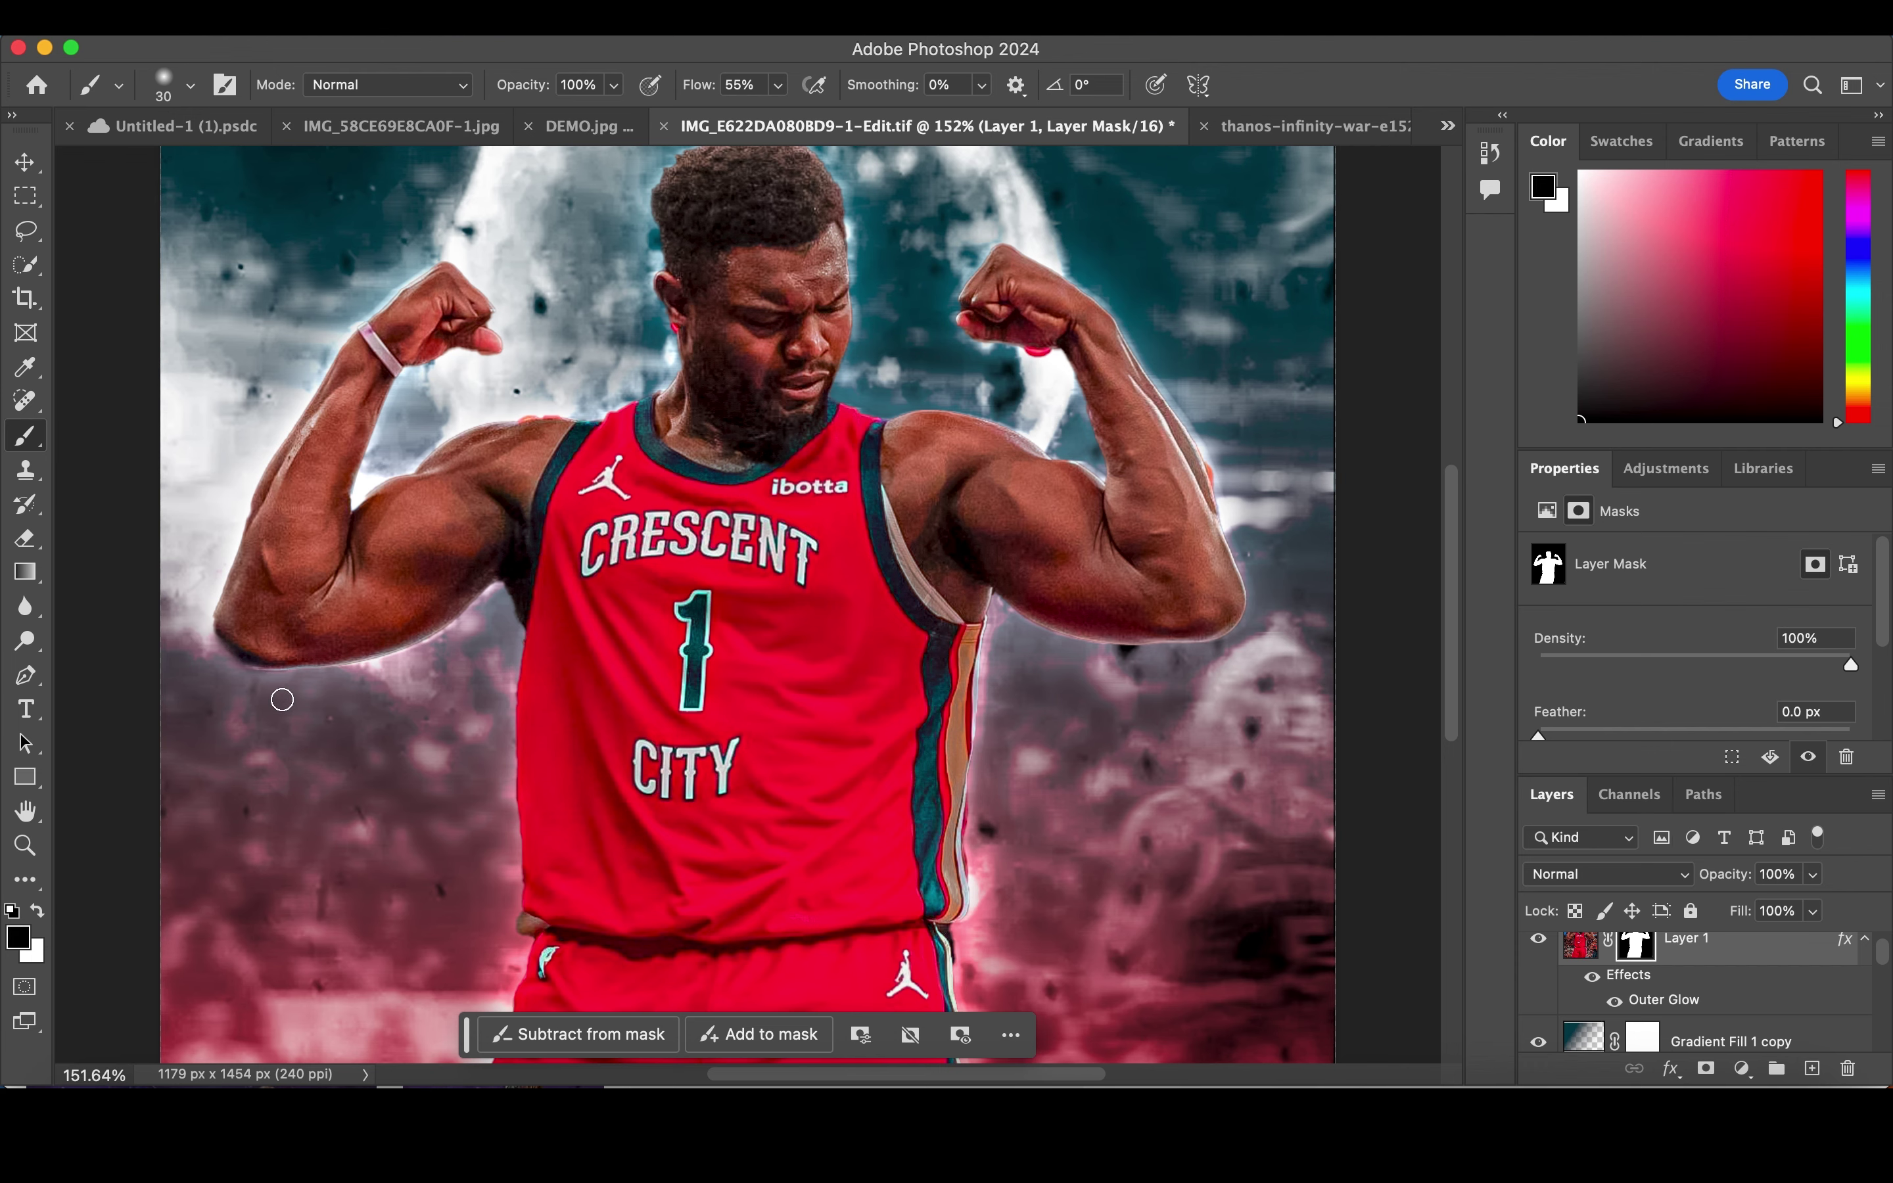
pyautogui.scroll(5, 283, 699)
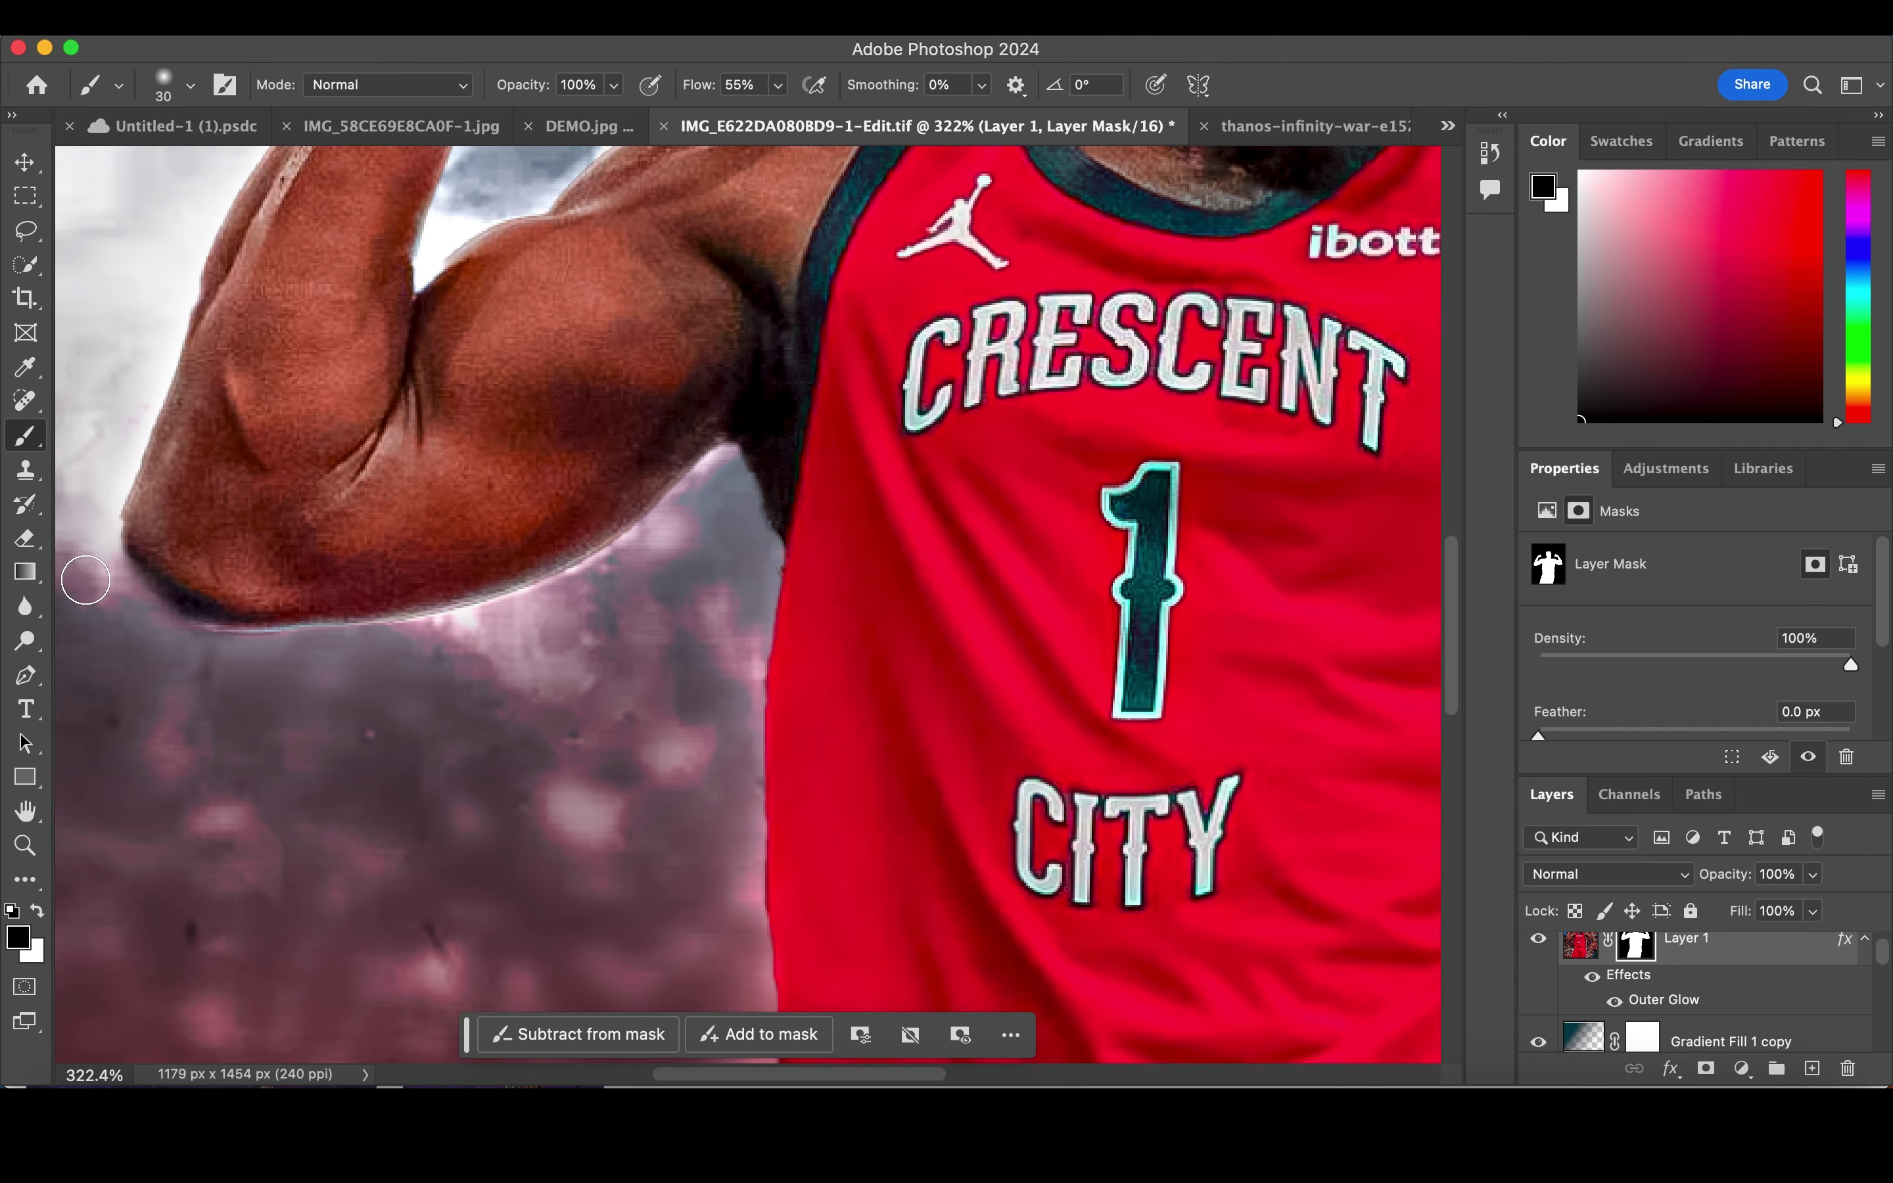
pyautogui.press('x')
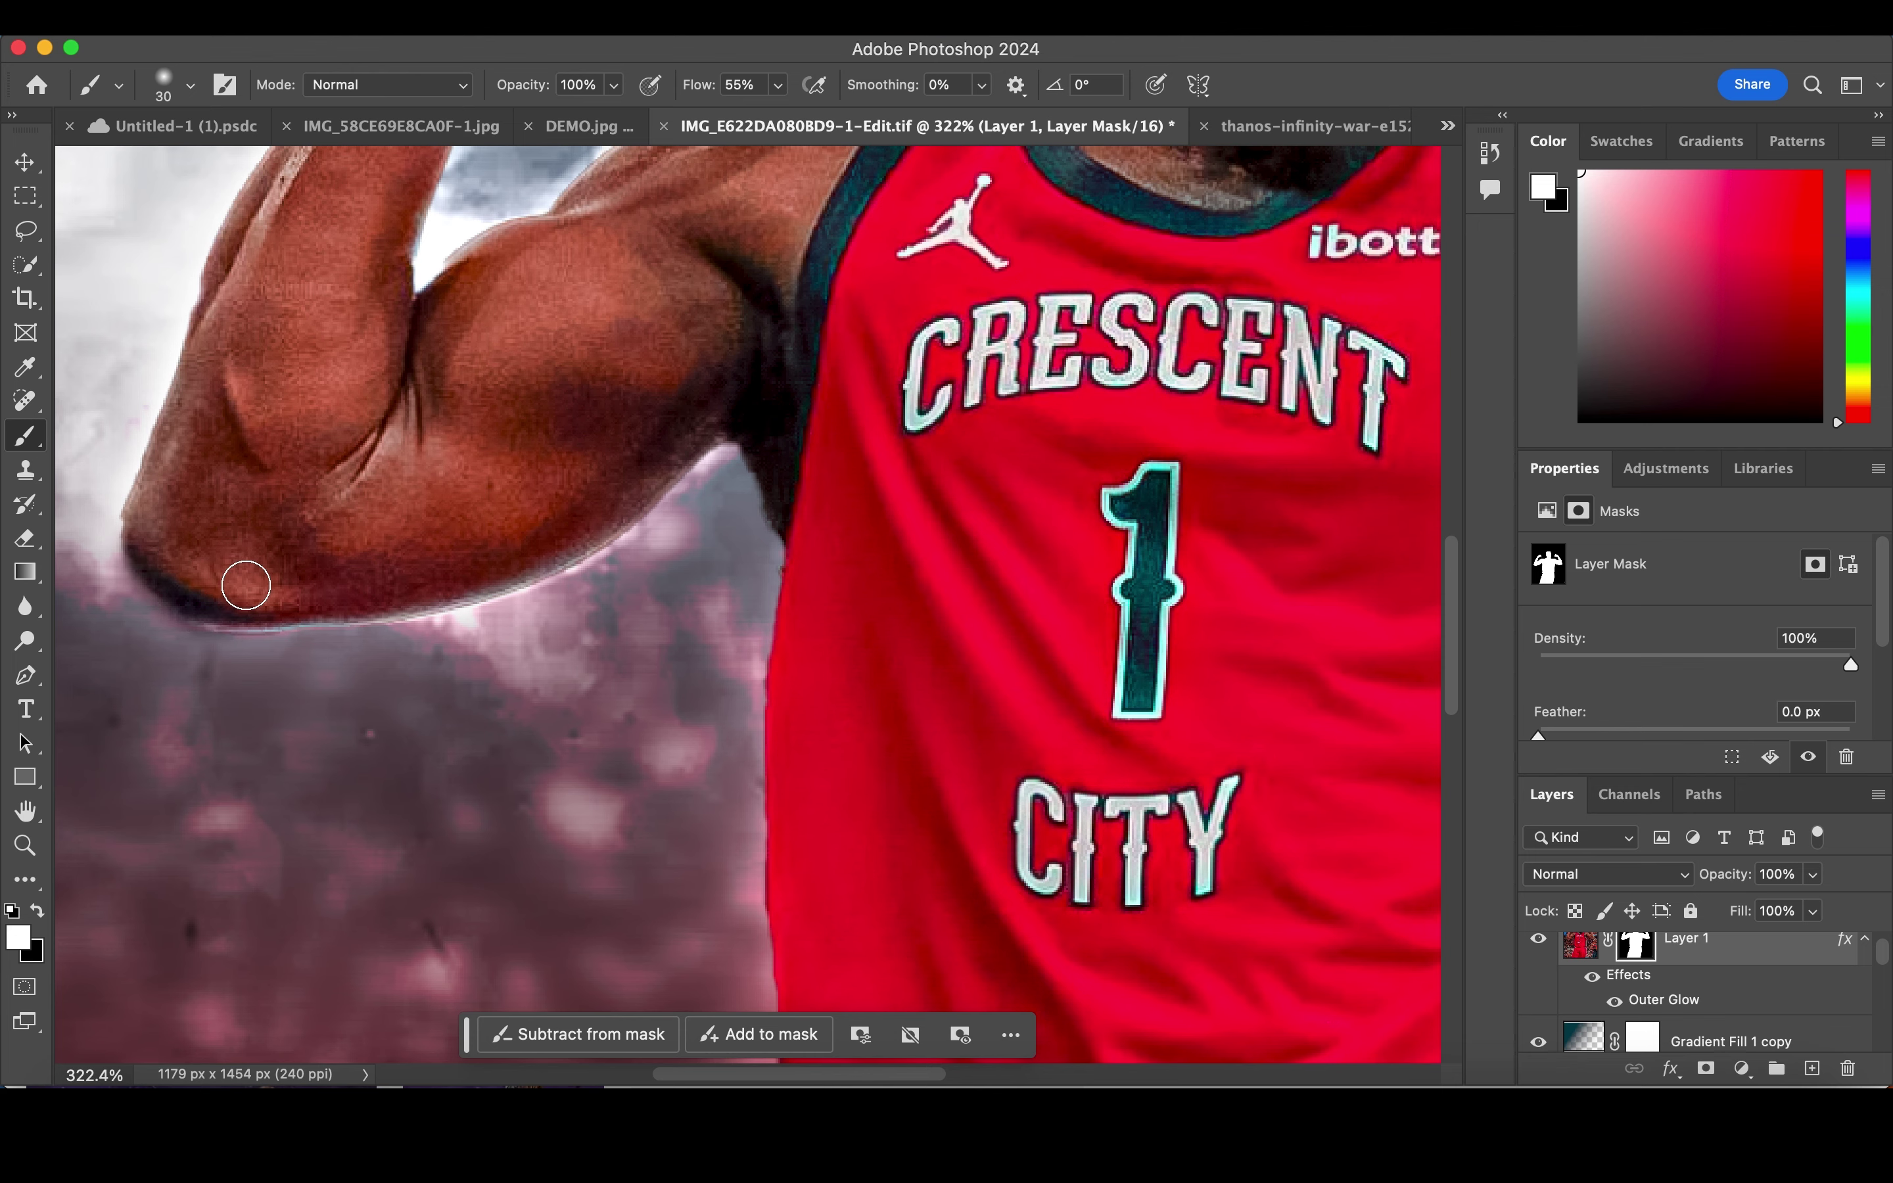
pyautogui.hscroll(10, 274, 579)
pyautogui.scroll(3, 300, 579)
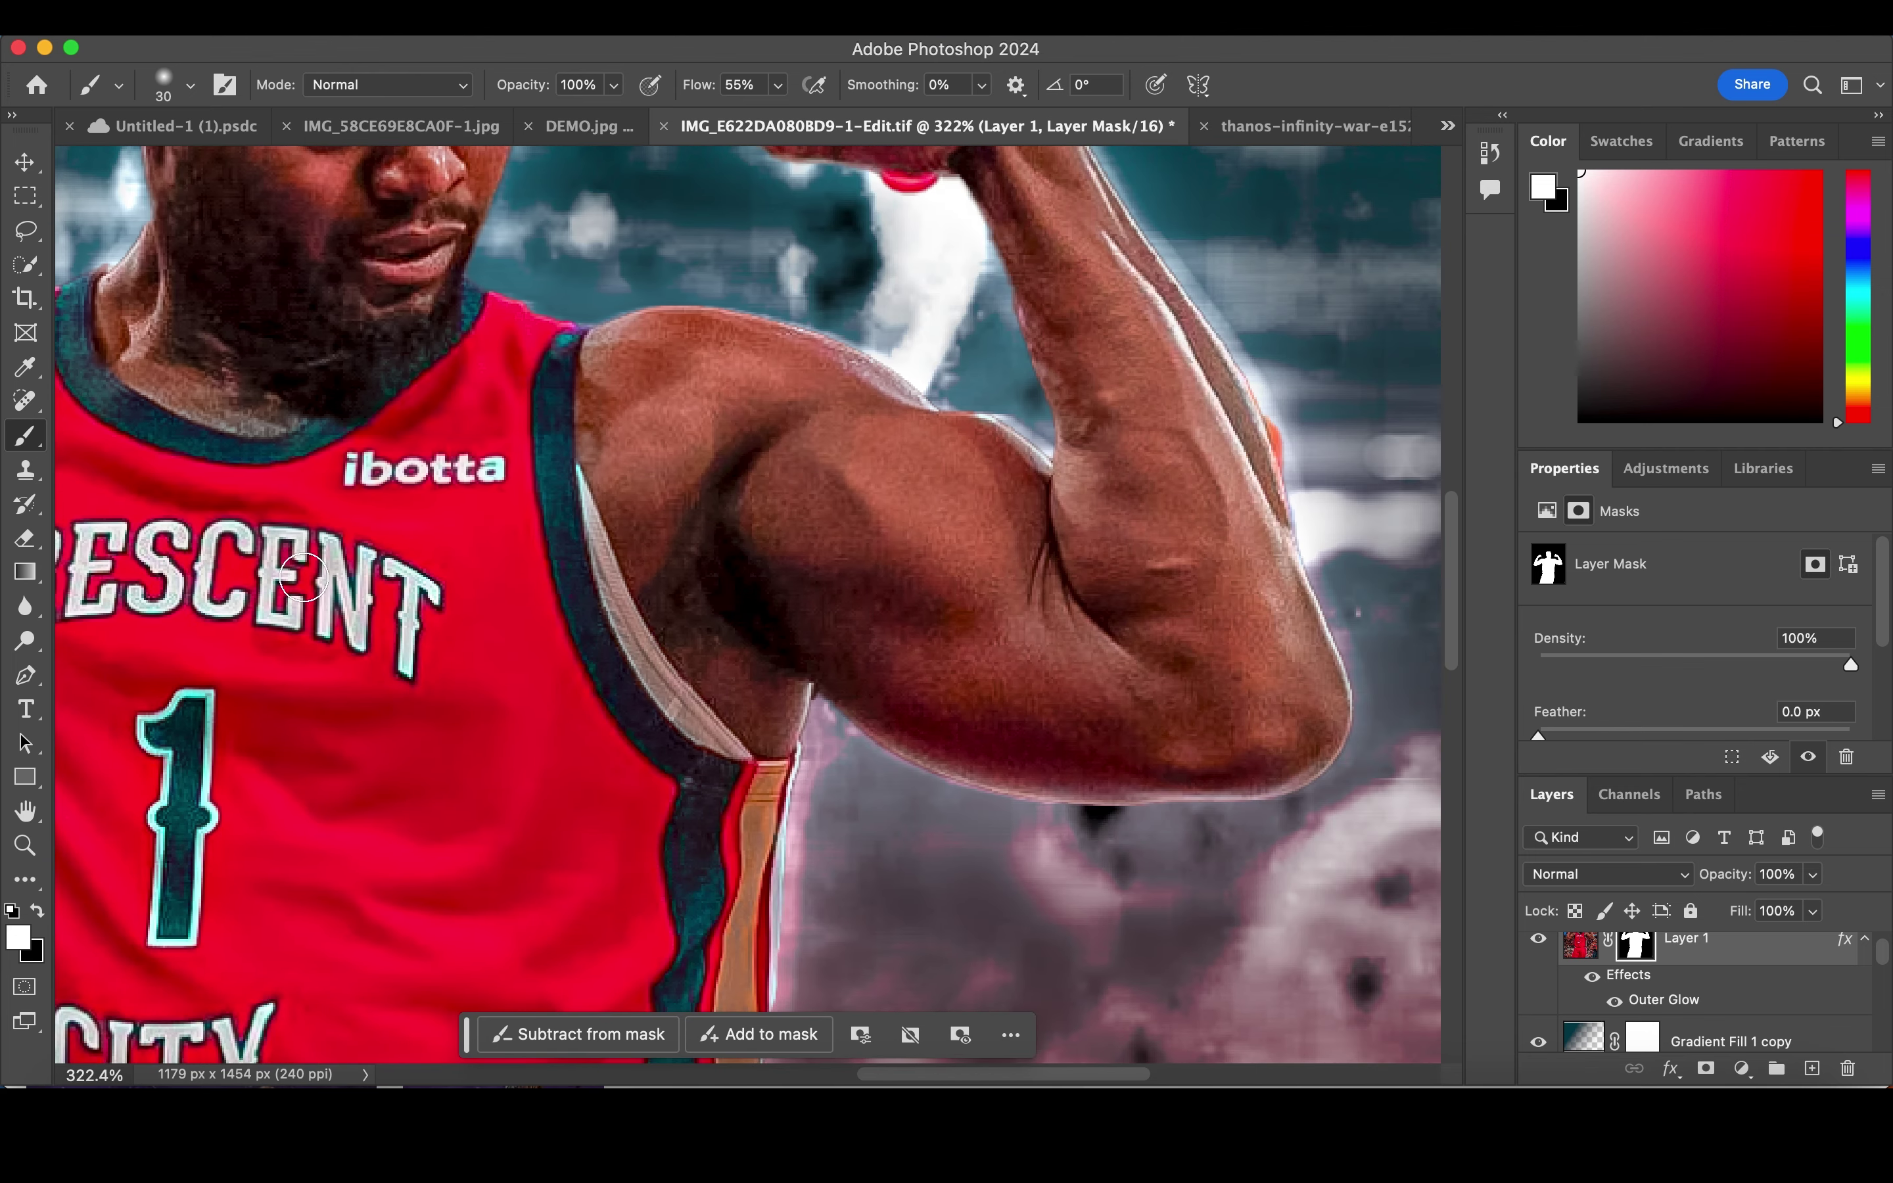
pyautogui.scroll(4, 897, 573)
pyautogui.hscroll(2, 897, 572)
pyautogui.scroll(1, 896, 567)
# Step: With a black 14 px brush, paint away the pink glow by the fist and orange glow along the arm
pyautogui.press('x')
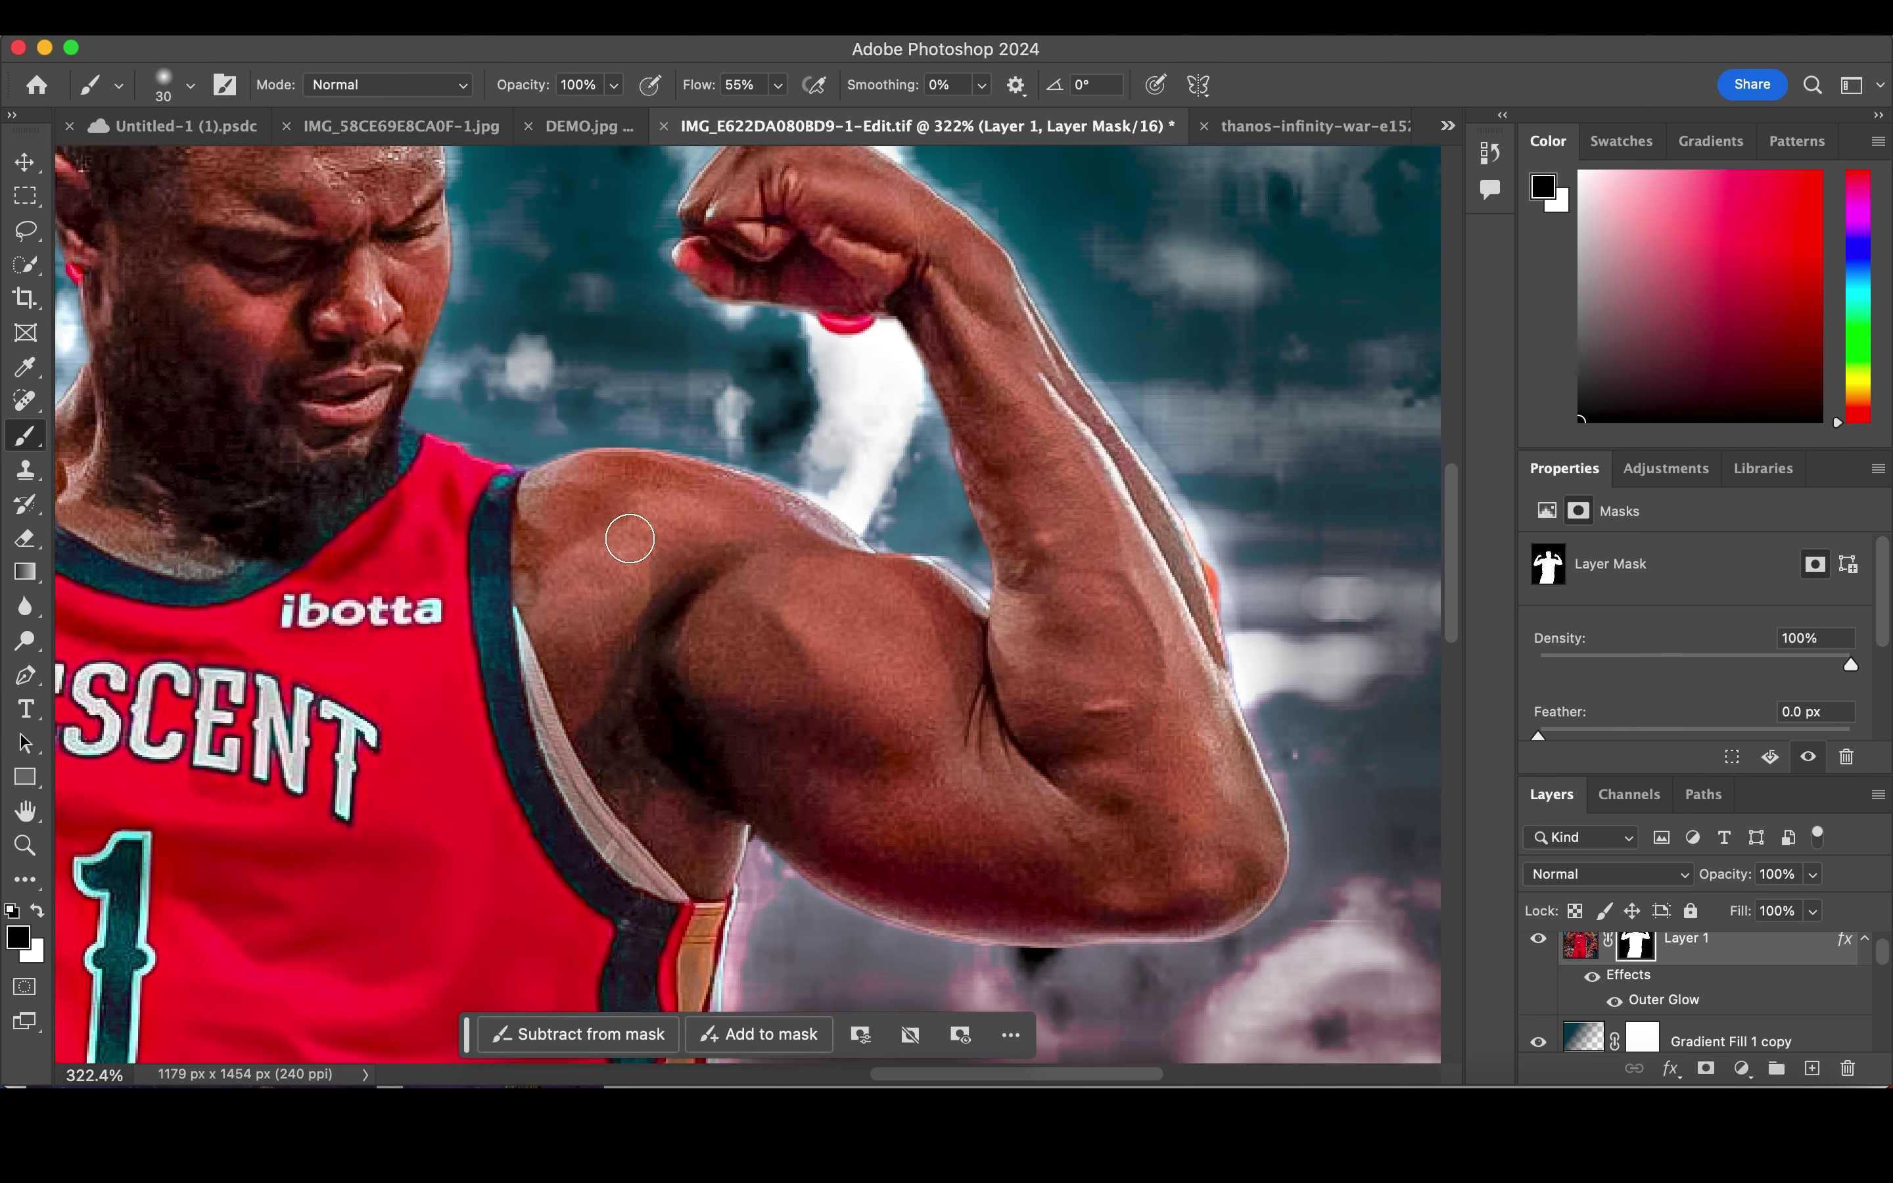
pyautogui.rightClick(865, 330)
pyautogui.write('14')
pyautogui.press('Return')
pyautogui.moveTo(865, 330)
pyautogui.mouseDown()
pyautogui.moveTo(880, 320)
pyautogui.moveTo(802, 326)
pyautogui.moveTo(888, 316)
pyautogui.moveTo(896, 356)
pyautogui.mouseUp()
pyautogui.moveTo(1236, 513)
pyautogui.mouseDown()
pyautogui.moveTo(1204, 524)
pyautogui.moveTo(1259, 702)
pyautogui.mouseUp()
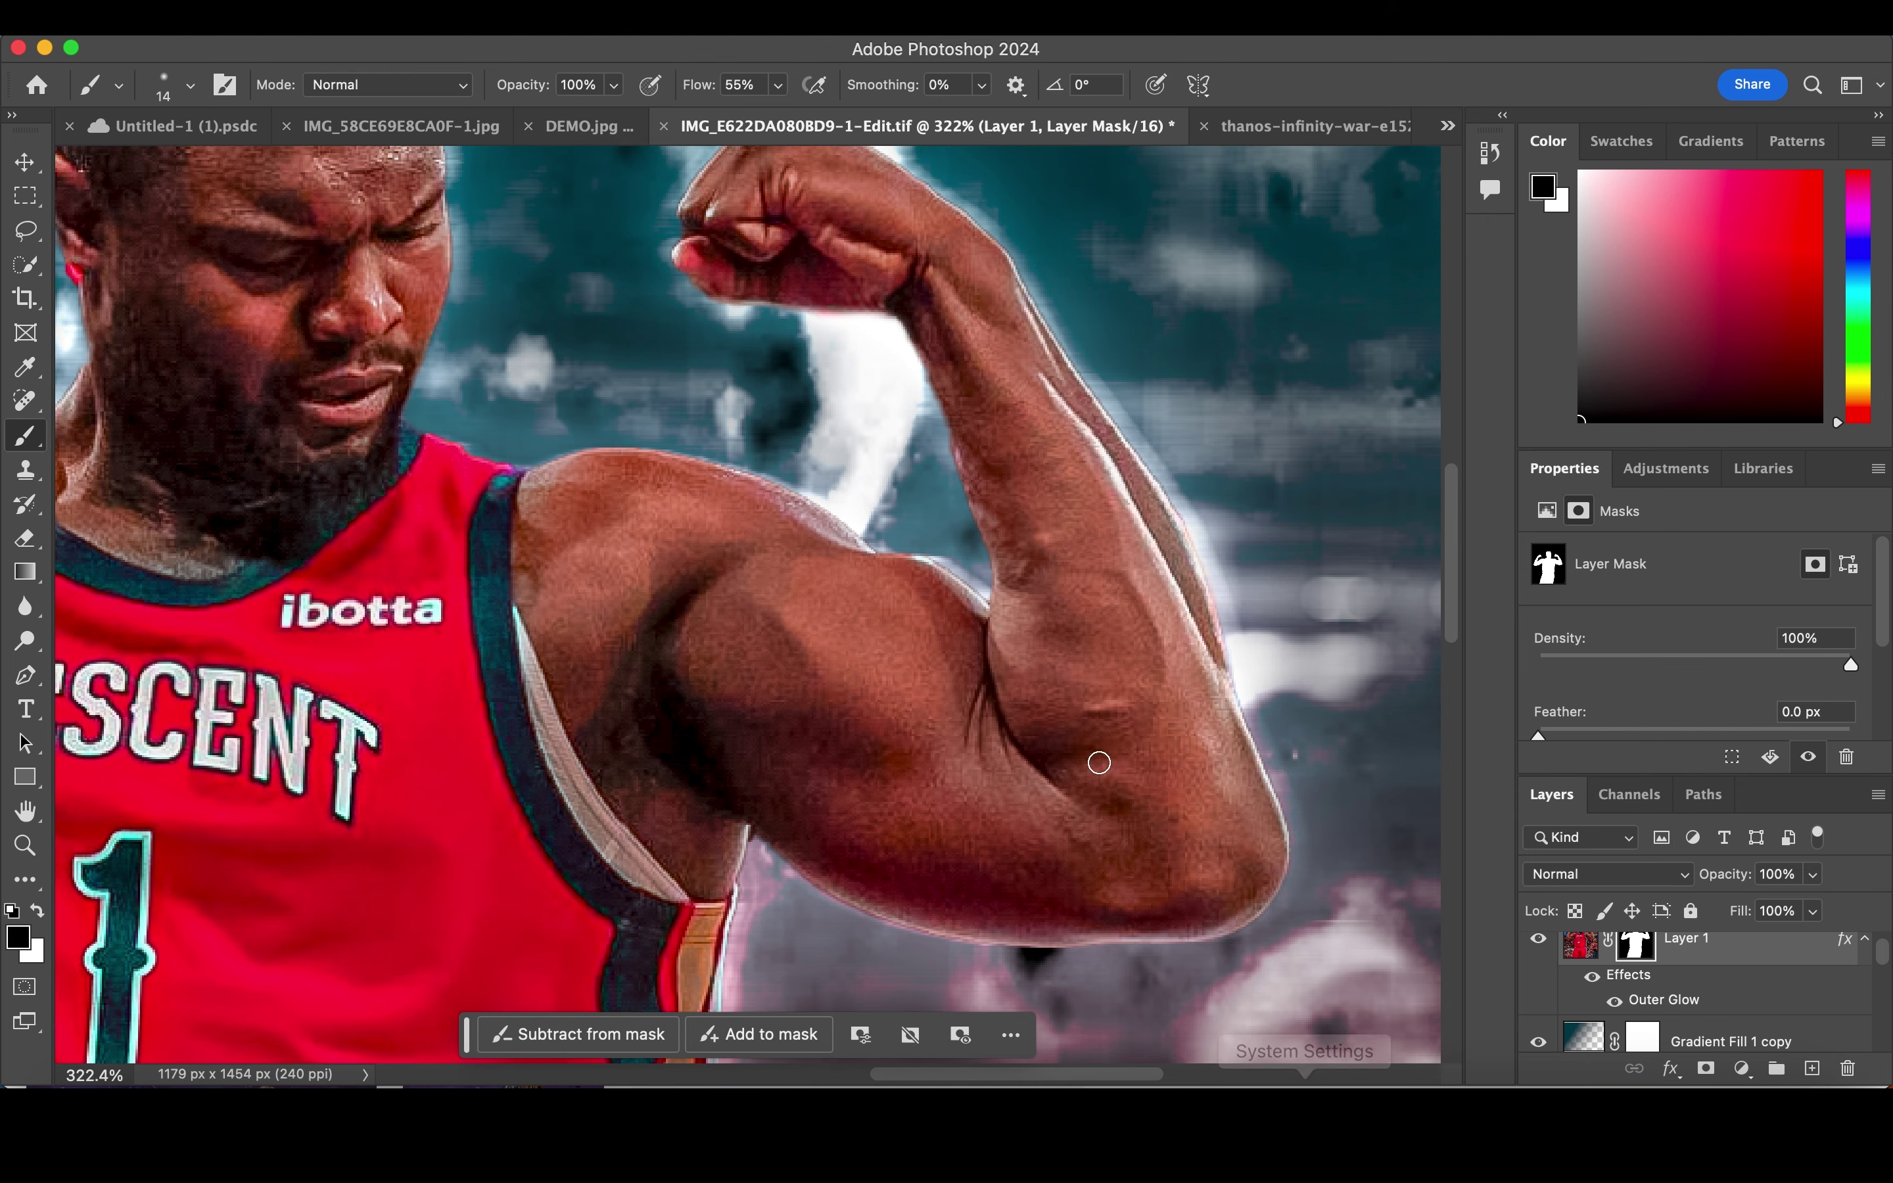
pyautogui.scroll(-5, 1098, 760)
pyautogui.scroll(-2, 1098, 761)
pyautogui.scroll(1, 1099, 761)
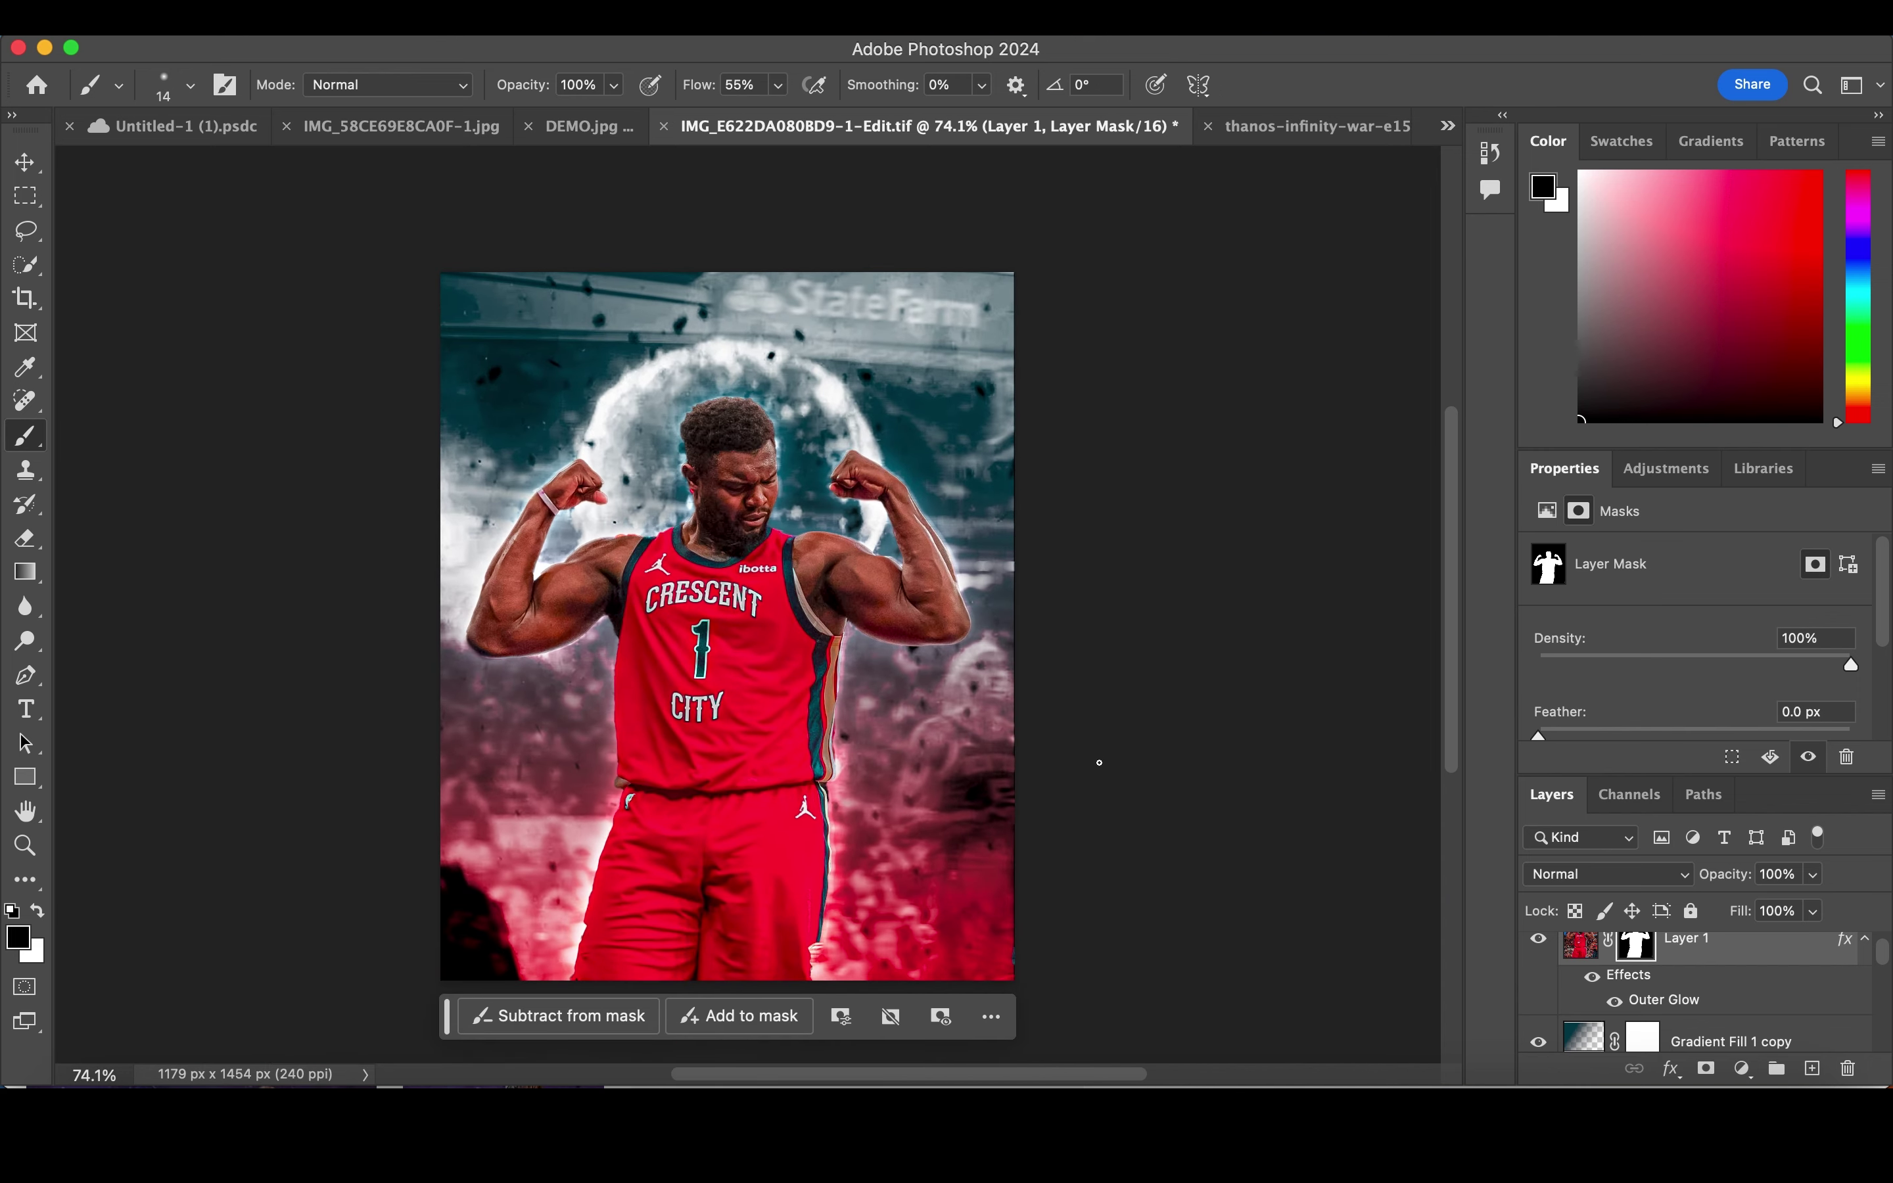
pyautogui.scroll(1, 1098, 761)
pyautogui.scroll(1, 1623, 954)
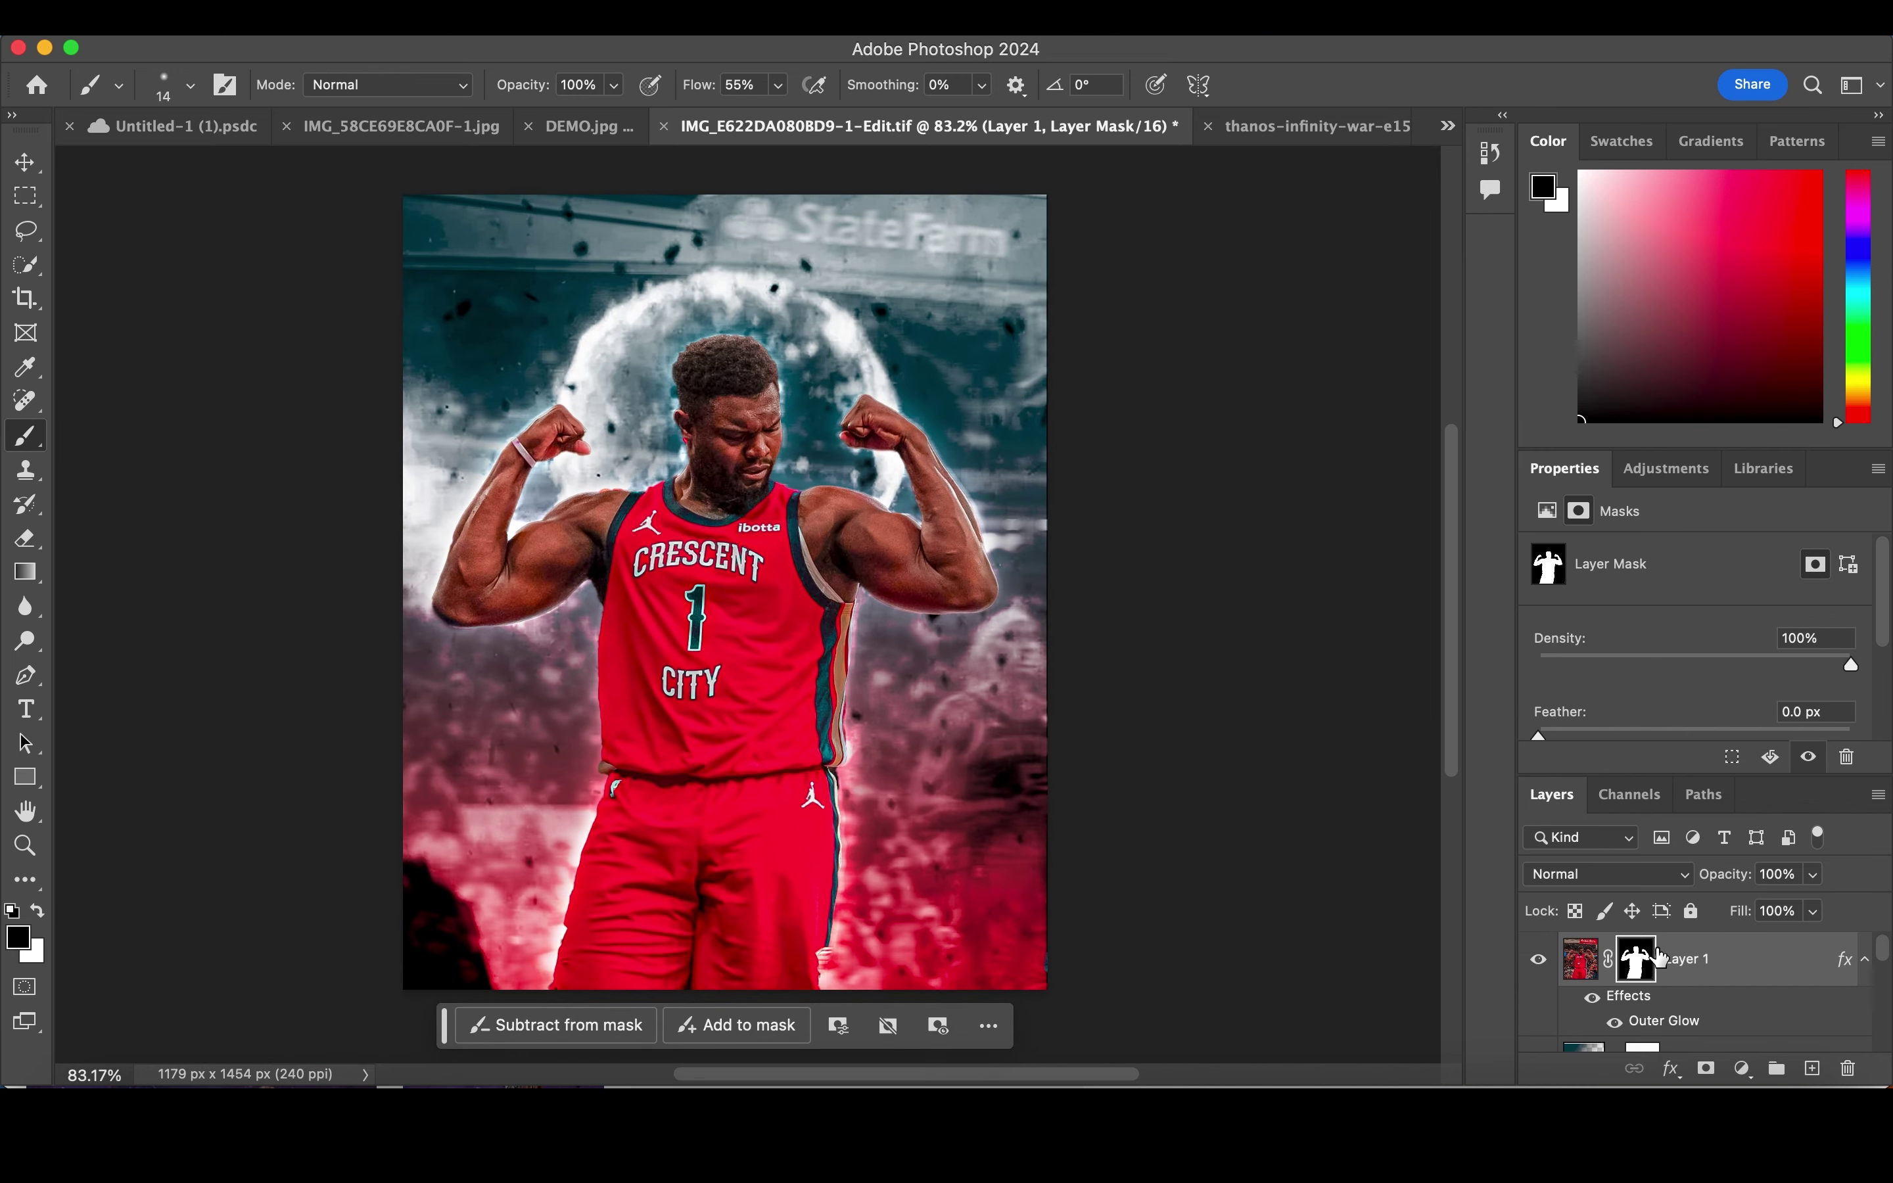
# Step: Add a black-to-white Gradient Map in Overlay mode at about 71% opacity
pyautogui.click(1742, 1069)
pyautogui.click(1789, 1035)
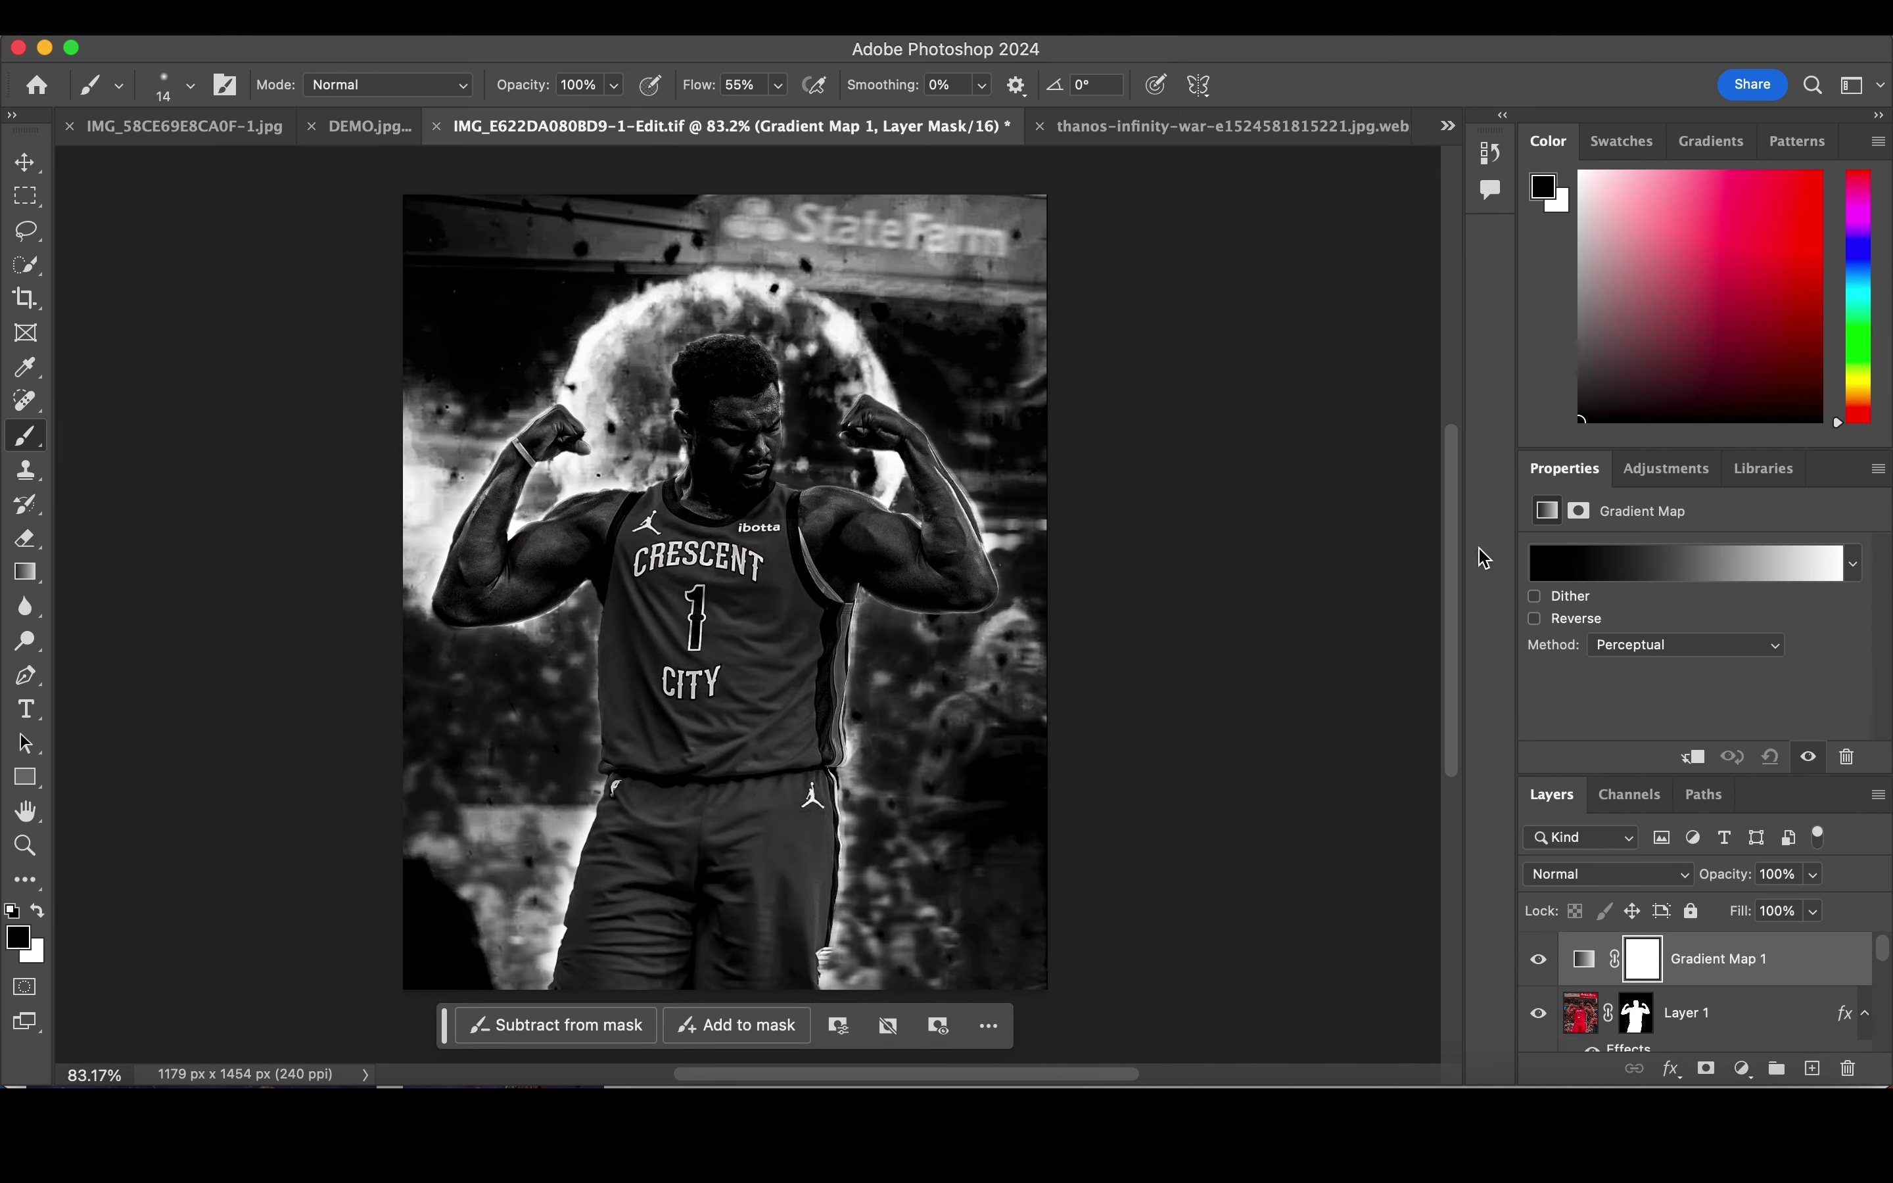
pyautogui.click(1654, 884)
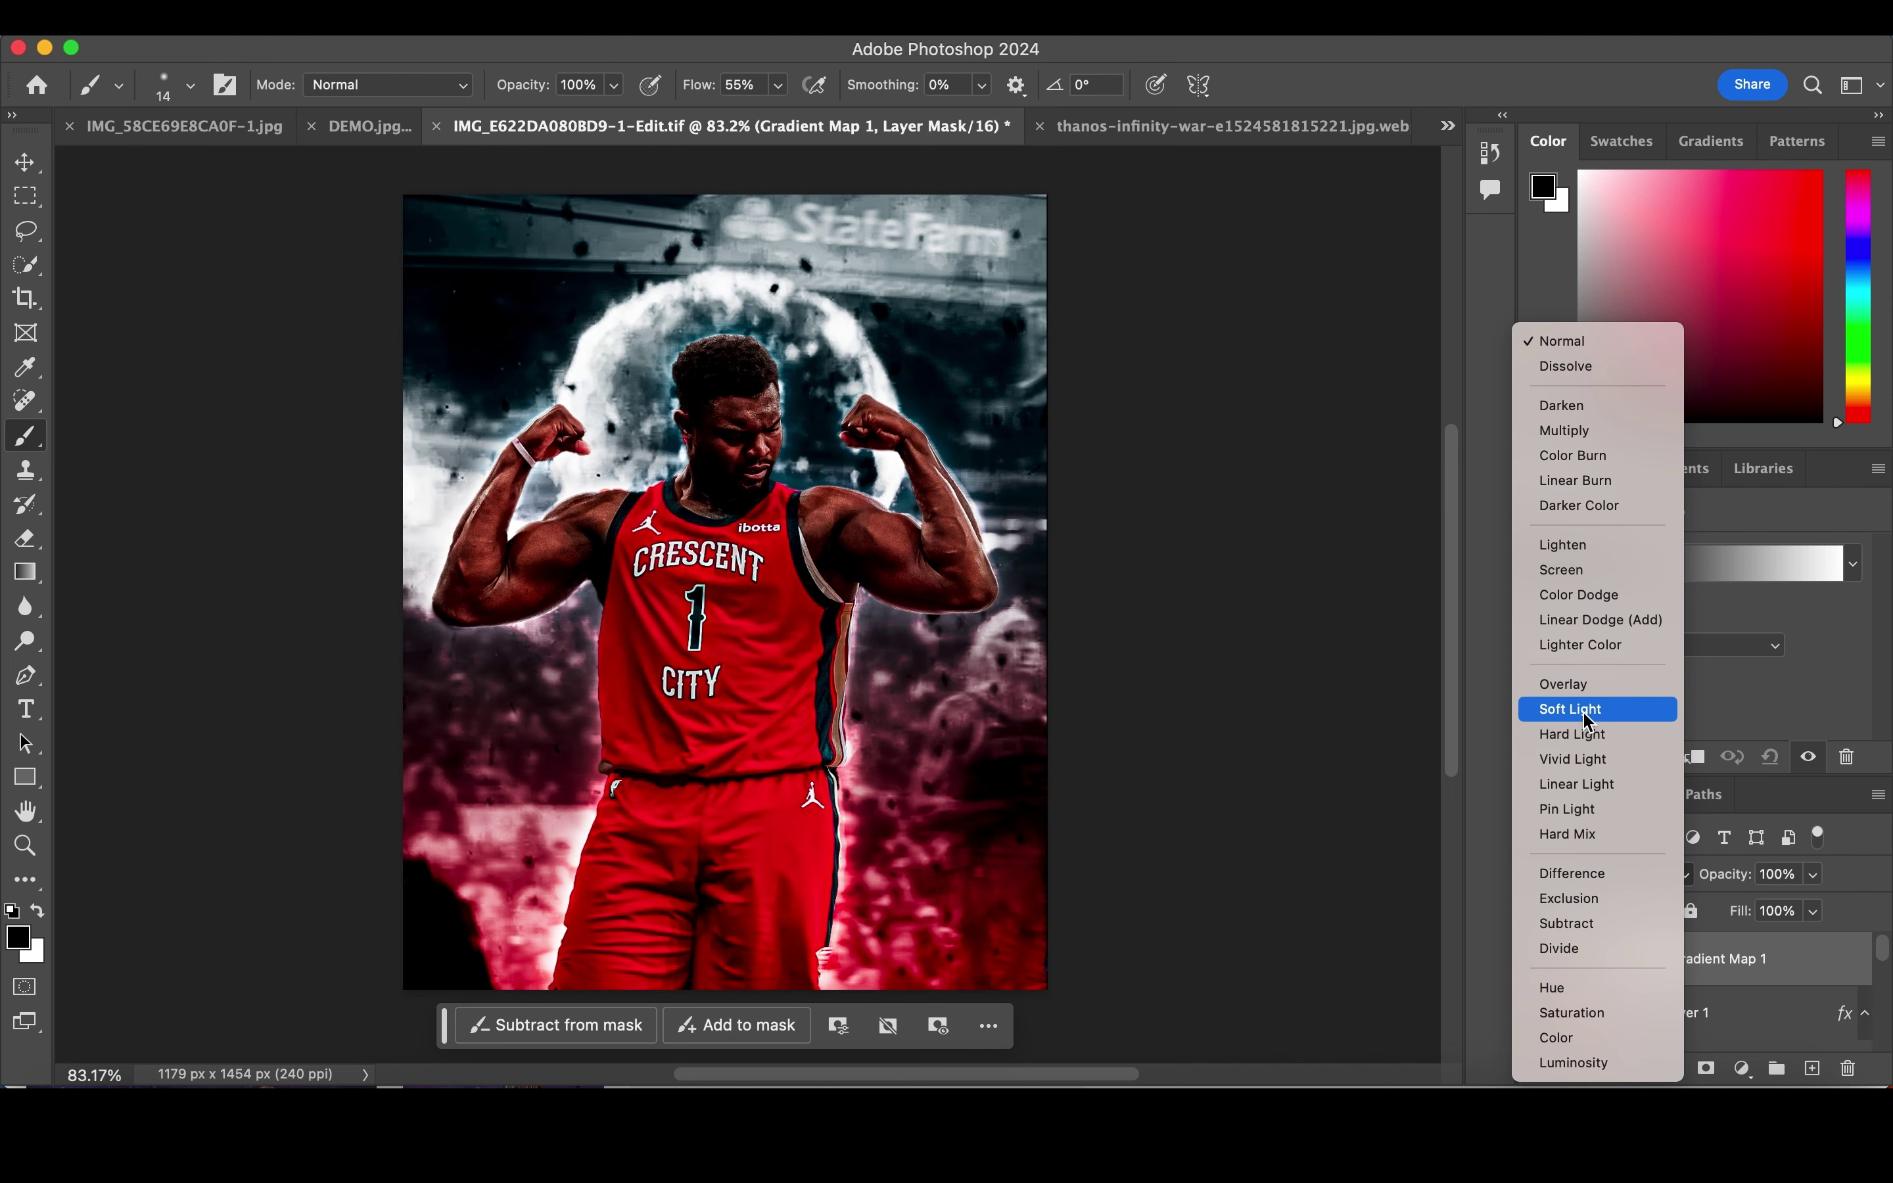
pyautogui.click(1565, 684)
pyautogui.click(1539, 957)
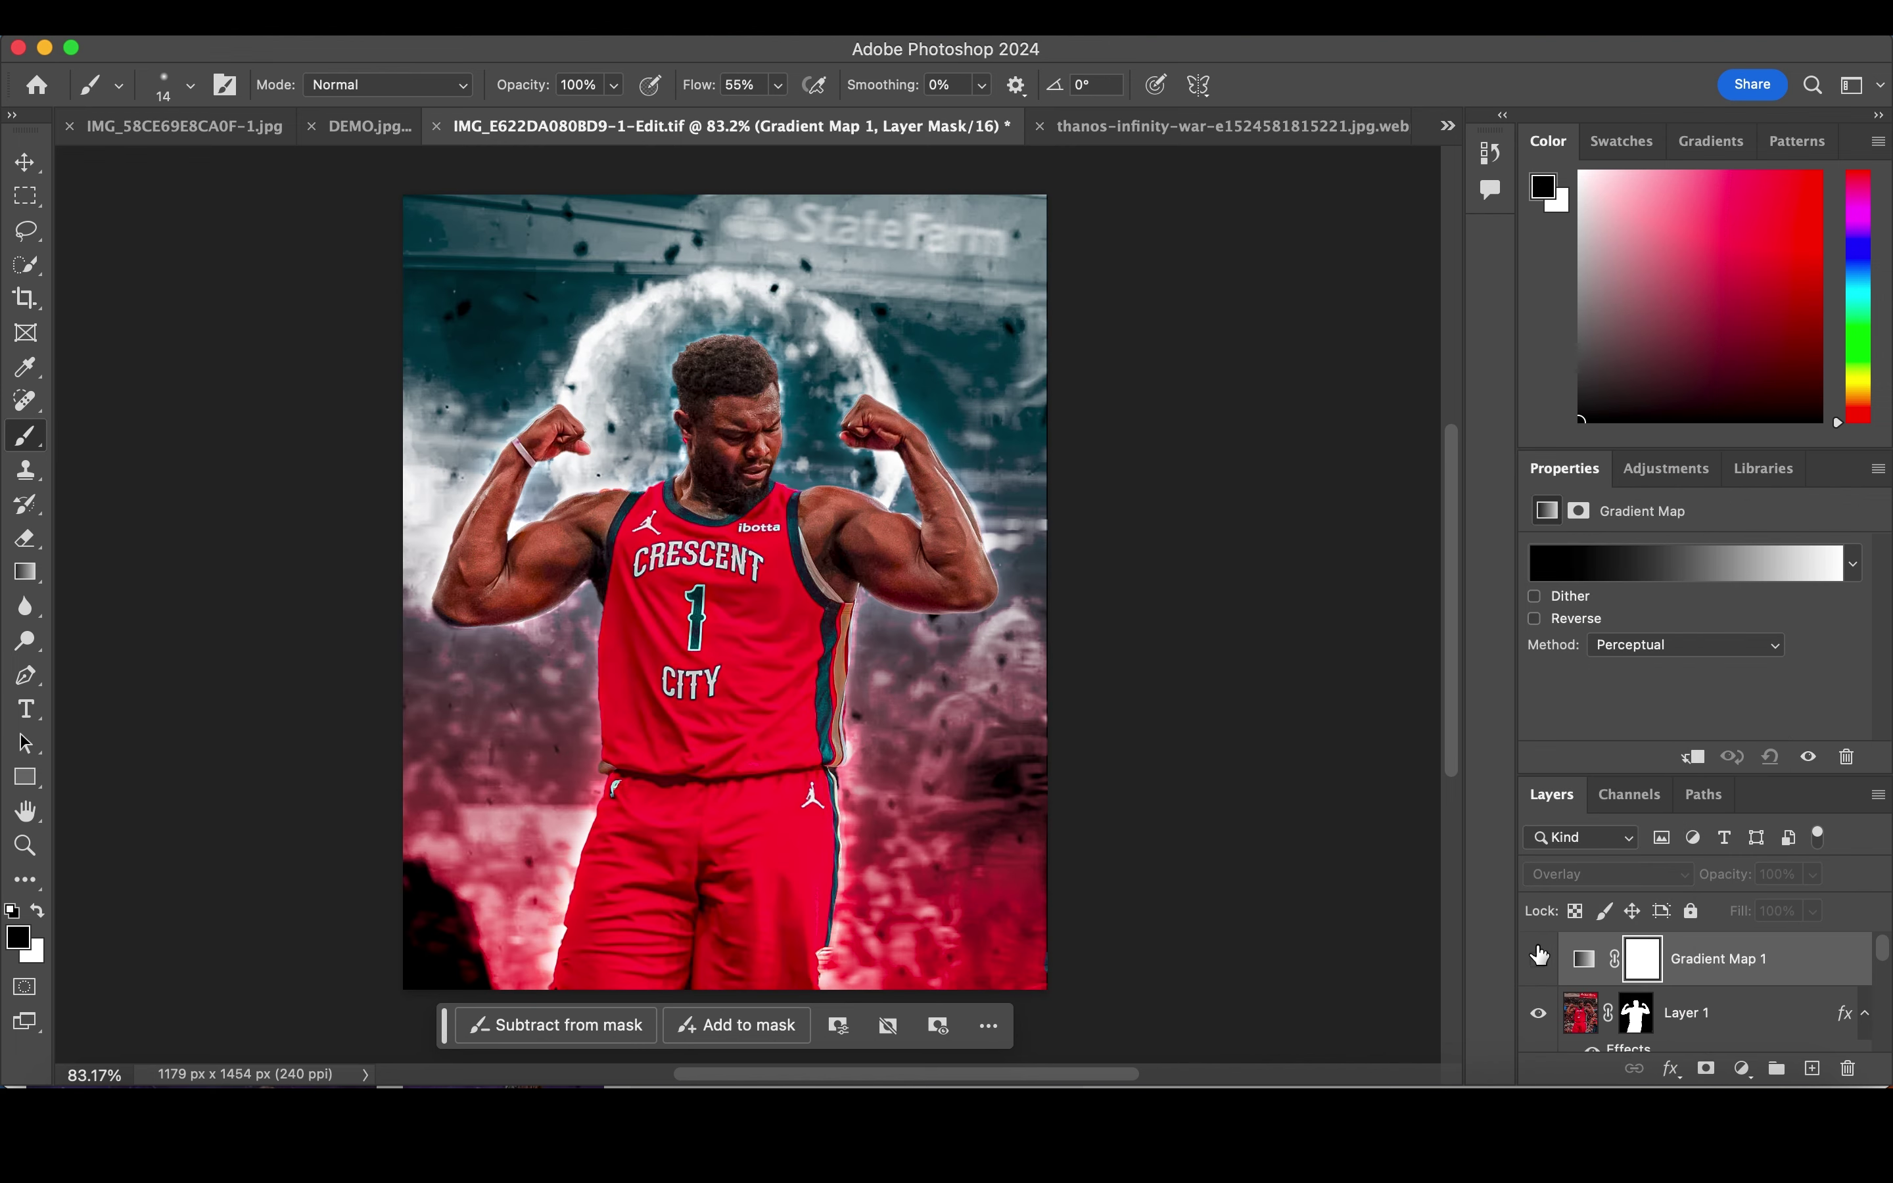
pyautogui.moveTo(1813, 874)
pyautogui.mouseDown()
pyautogui.moveTo(1750, 908)
pyautogui.moveTo(1781, 904)
pyautogui.mouseUp()
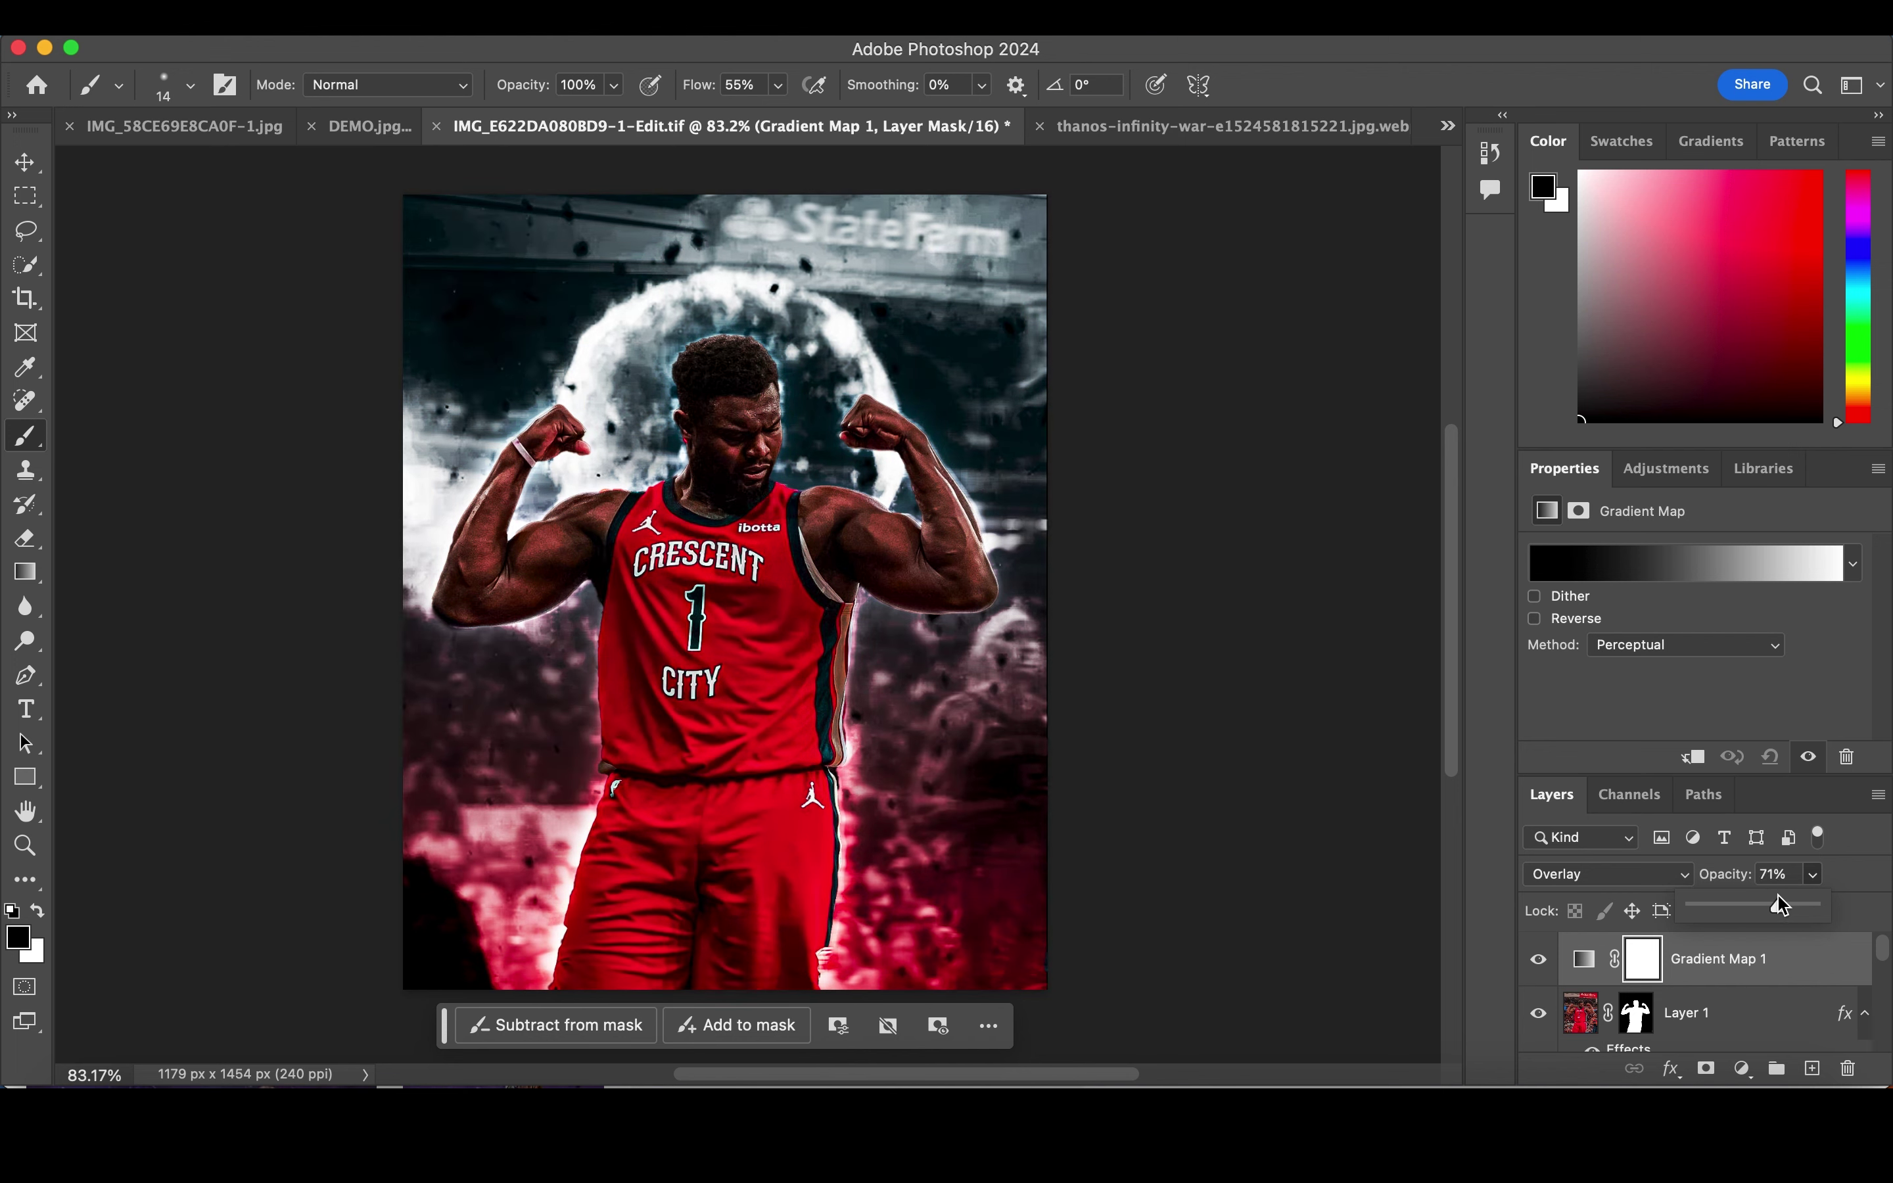
pyautogui.click(1698, 1011)
pyautogui.scroll(-1, 1674, 986)
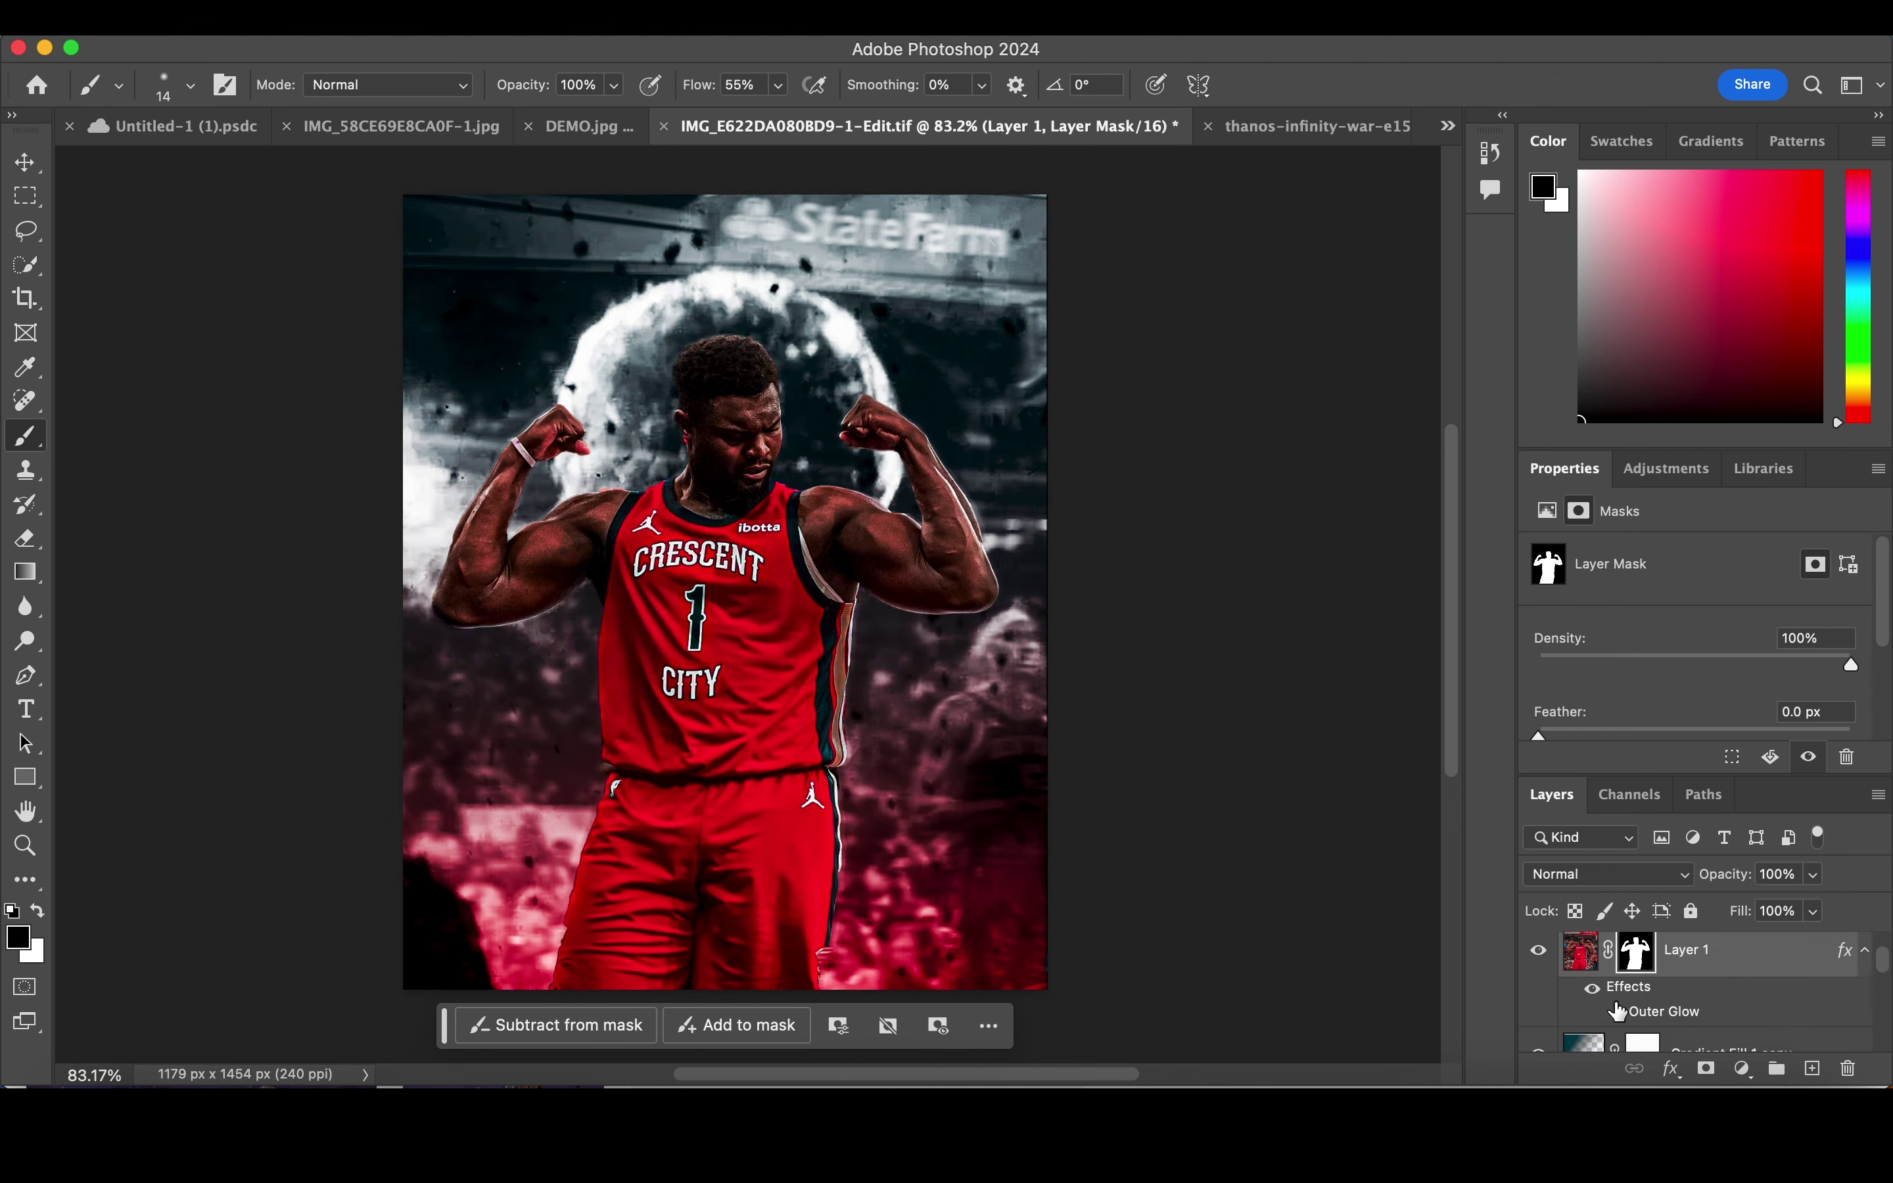
# Step: Duplicate Layer 1 and set the copy's outer glow opacity to 74%
pyautogui.press('super+j')
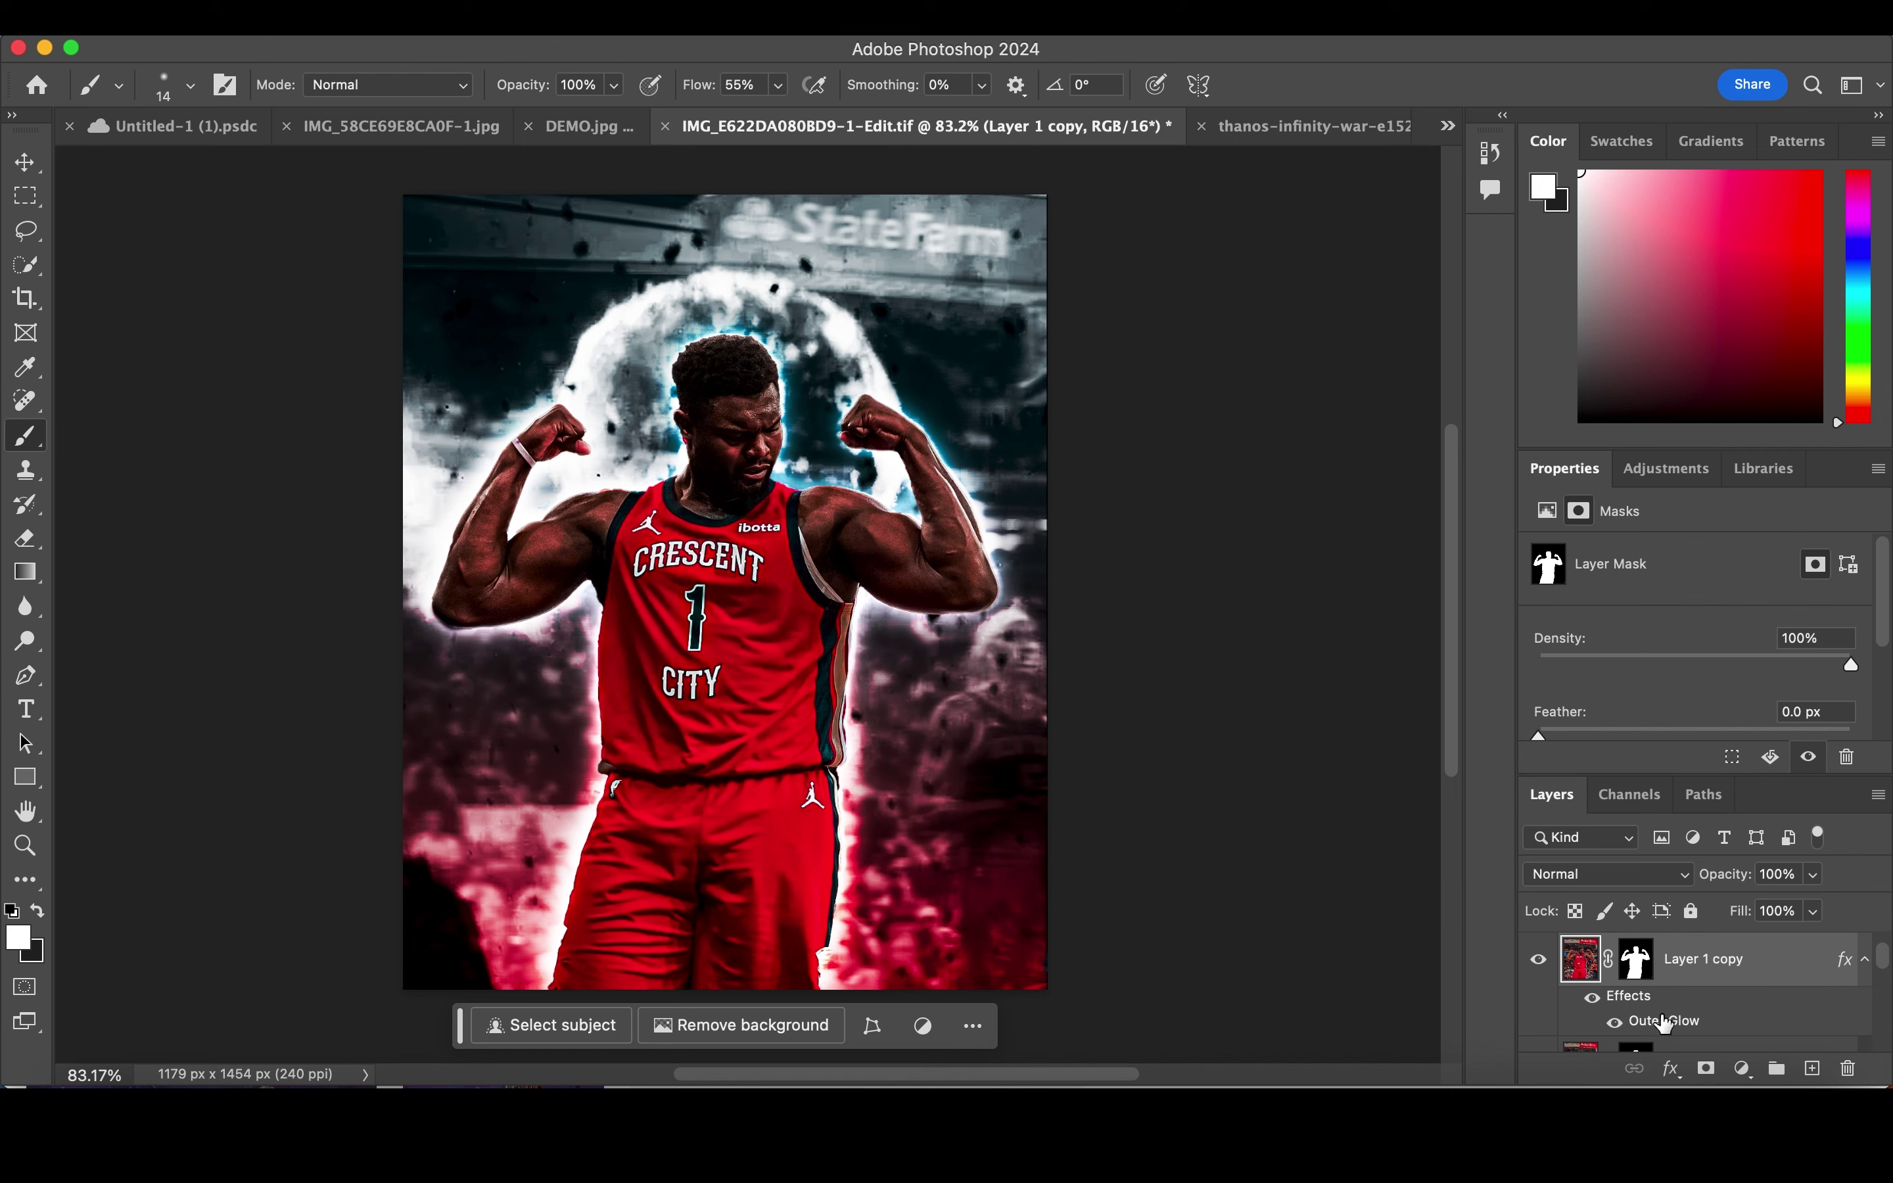
pyautogui.doubleClick(1665, 1020)
pyautogui.moveTo(1440, 305); pyautogui.dragTo(1407, 315)
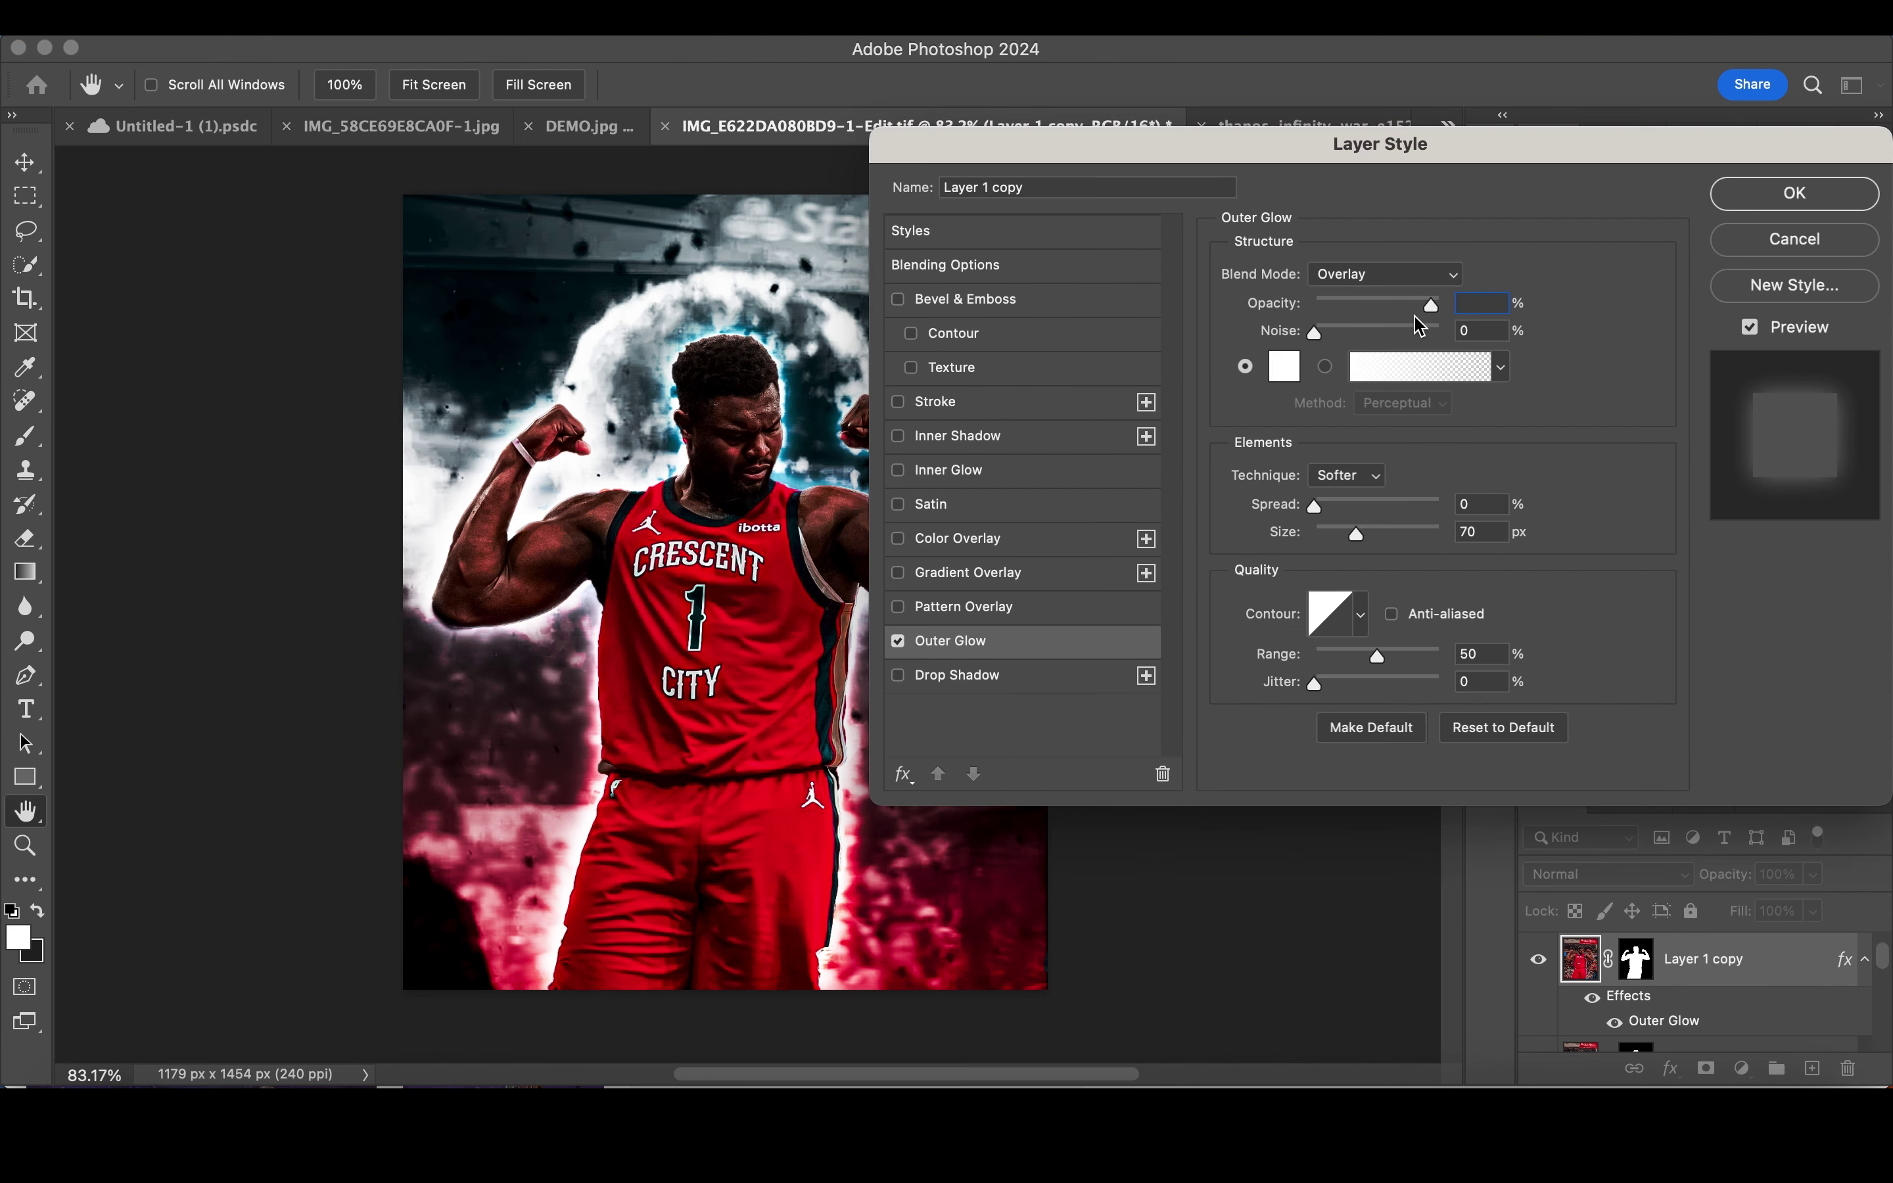